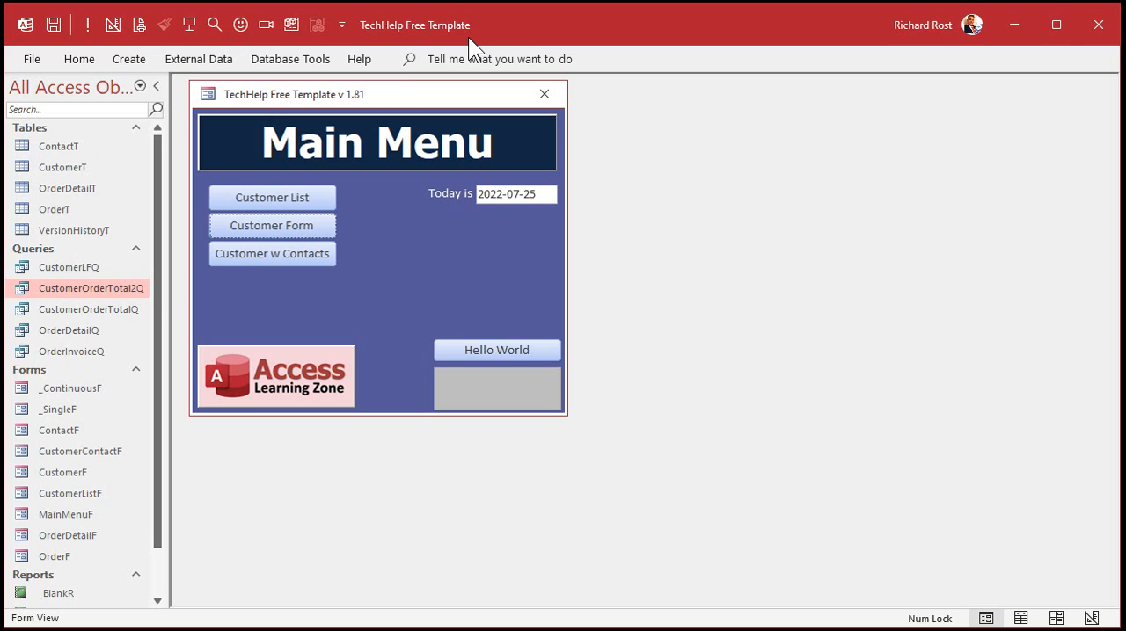
Open the first customer's orders from the customer form, browse them, and go to a new blank order.
left_click(264, 225)
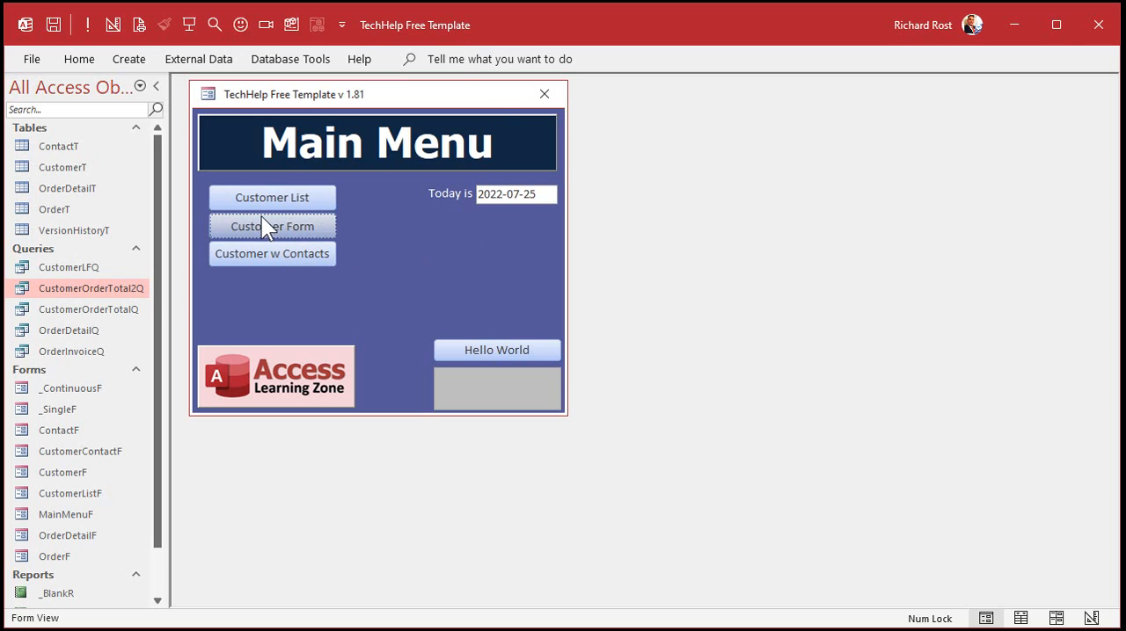
left_click(781, 221)
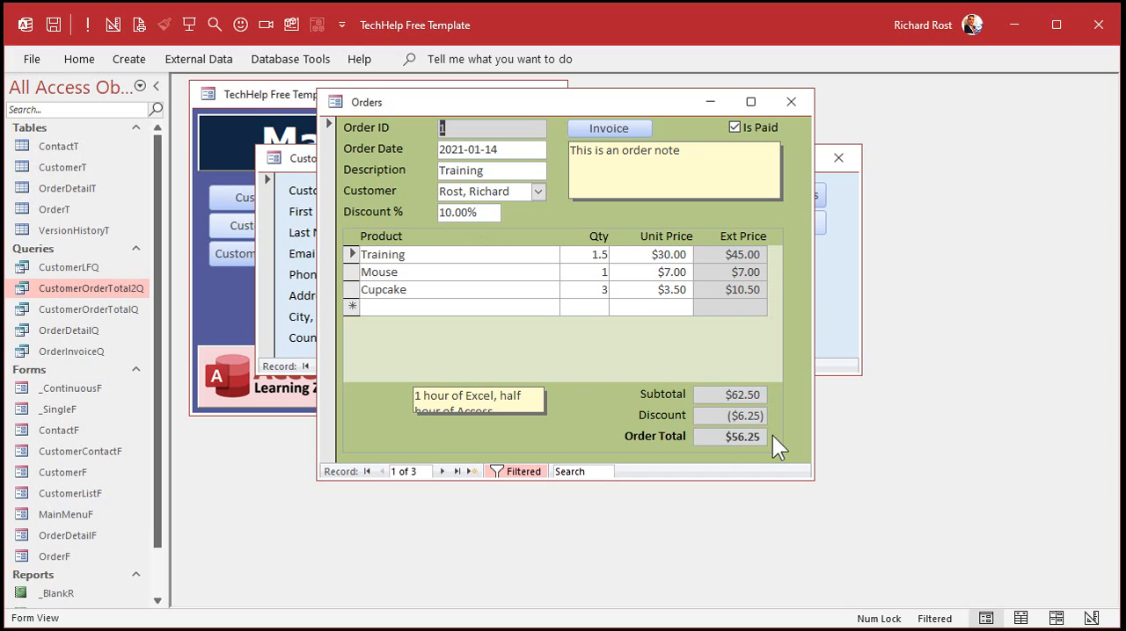
left_click(442, 472)
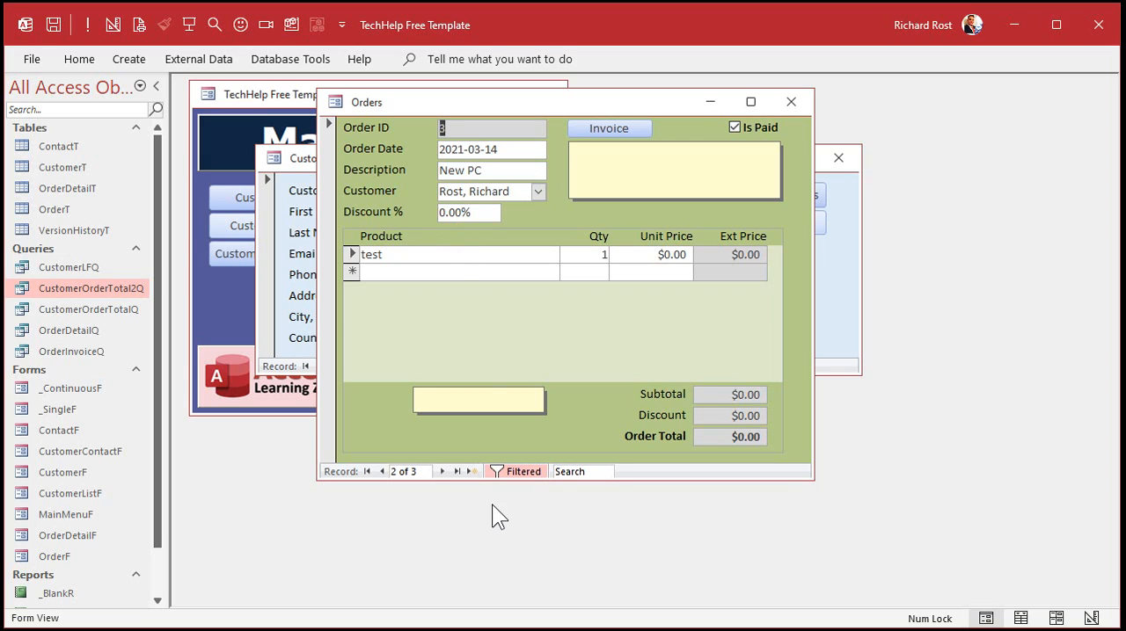
left_click(473, 471)
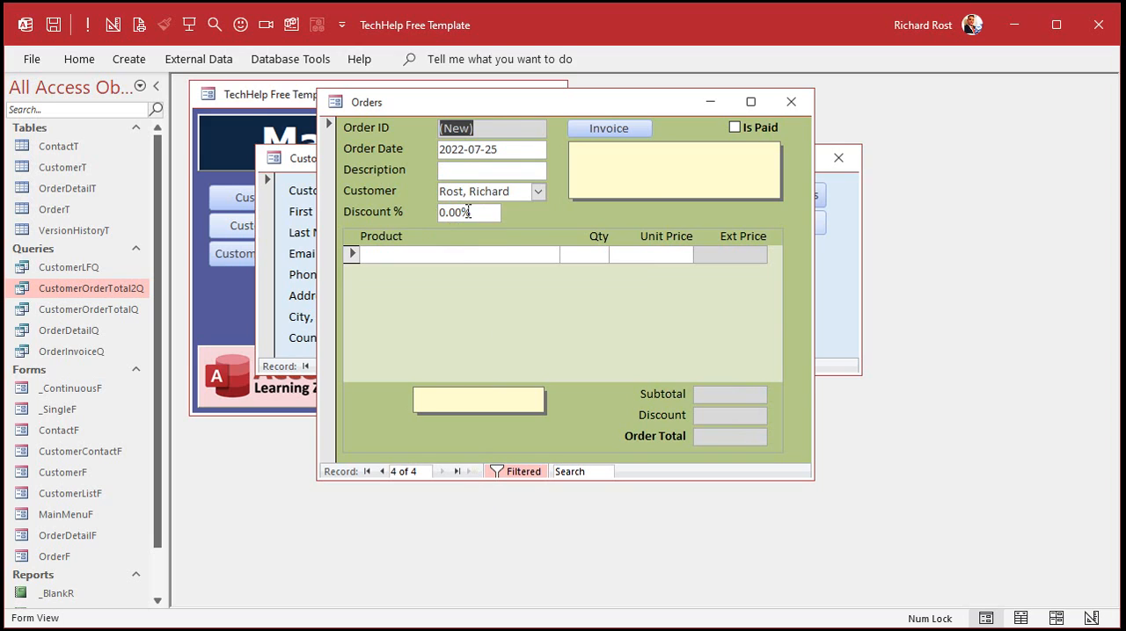
left_click_drag(482, 101, 742, 111)
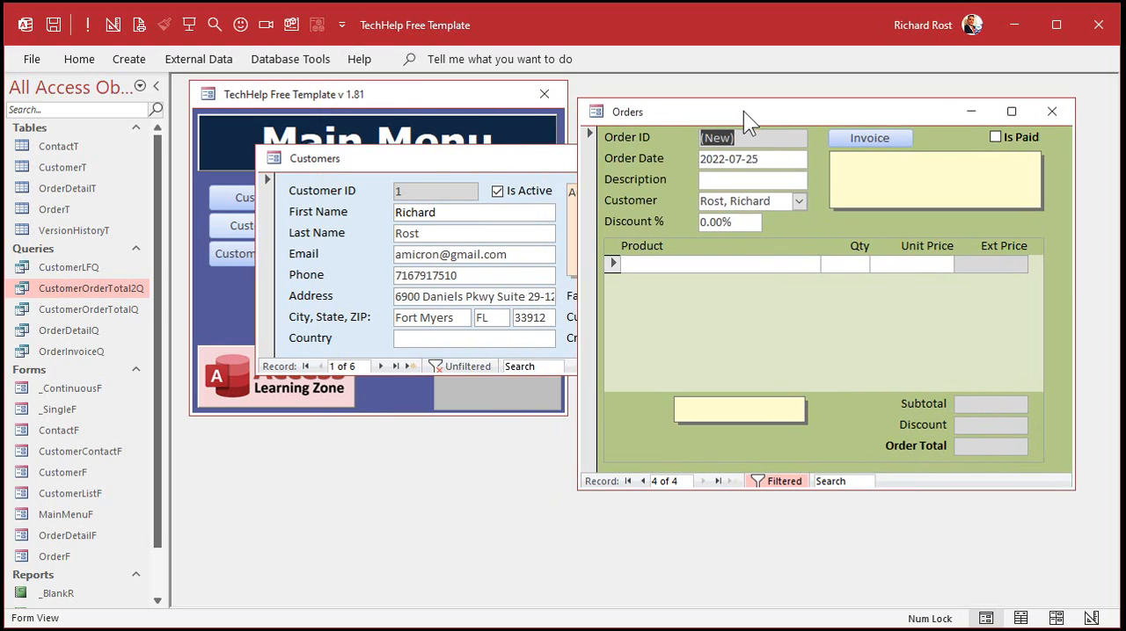
Compare the customer form with the first order's discount percentage, and close both forms.
left_click(489, 163)
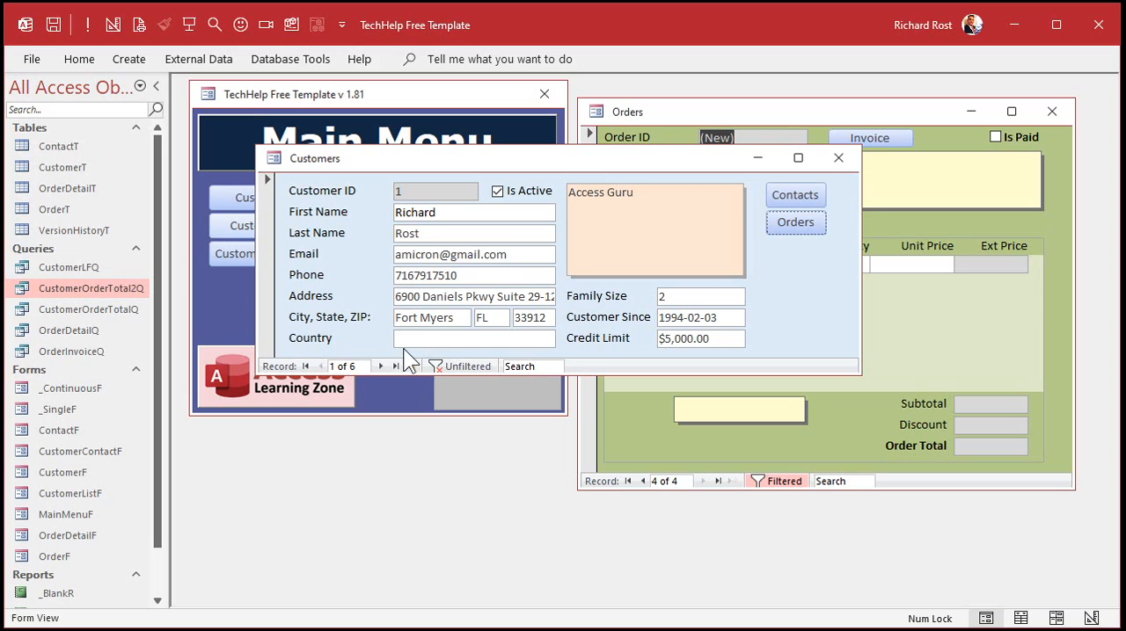
left_click(872, 108)
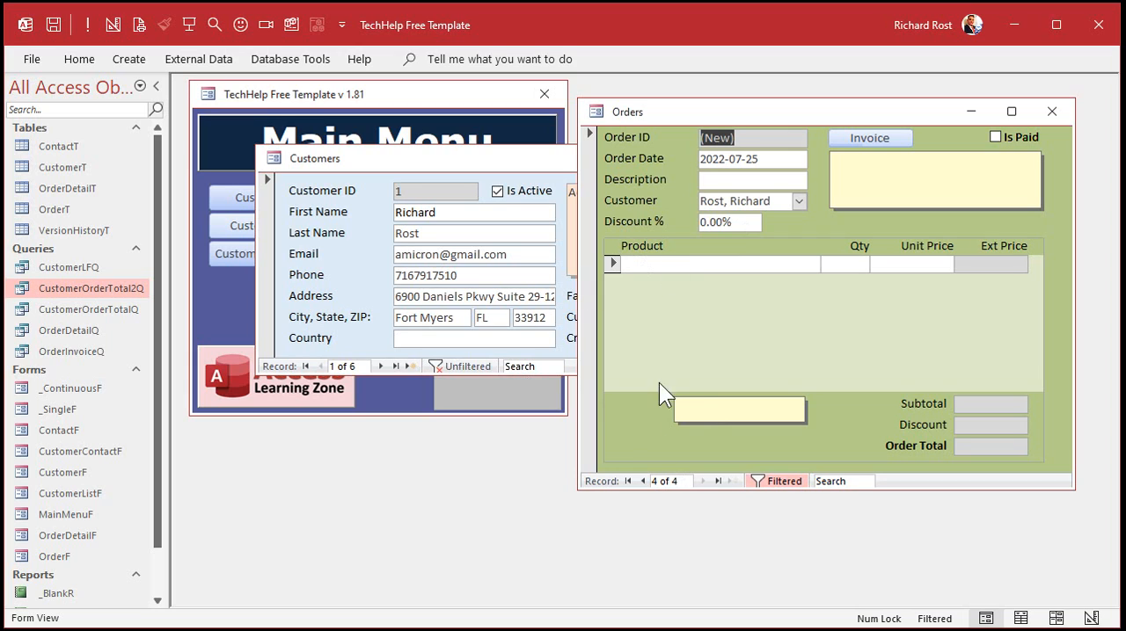
left_click(628, 481)
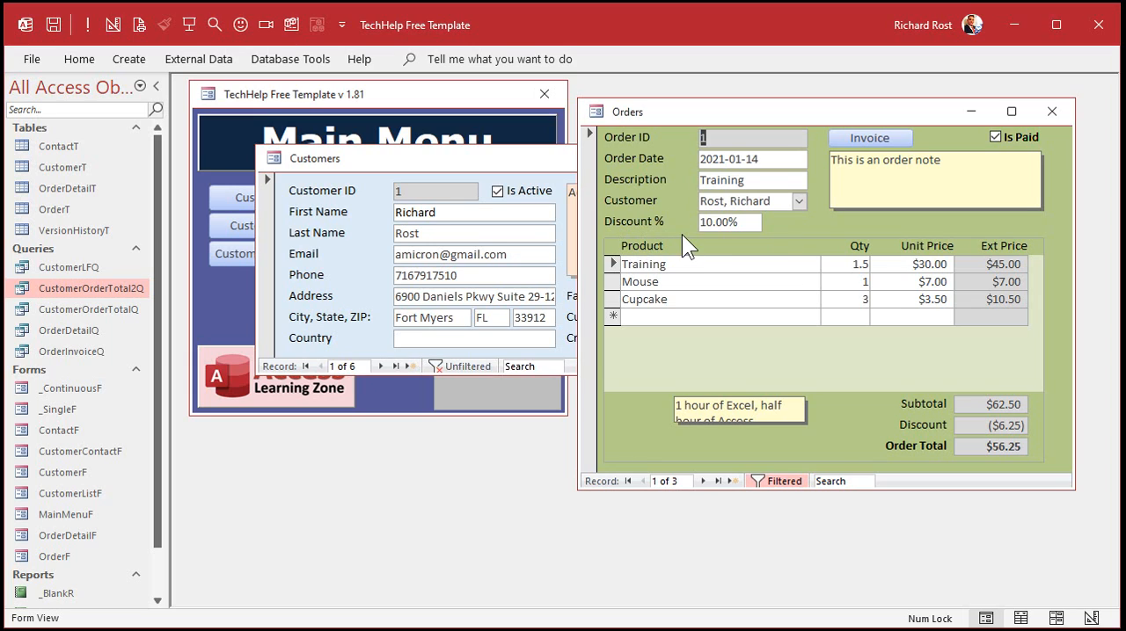
left_click(95, 173)
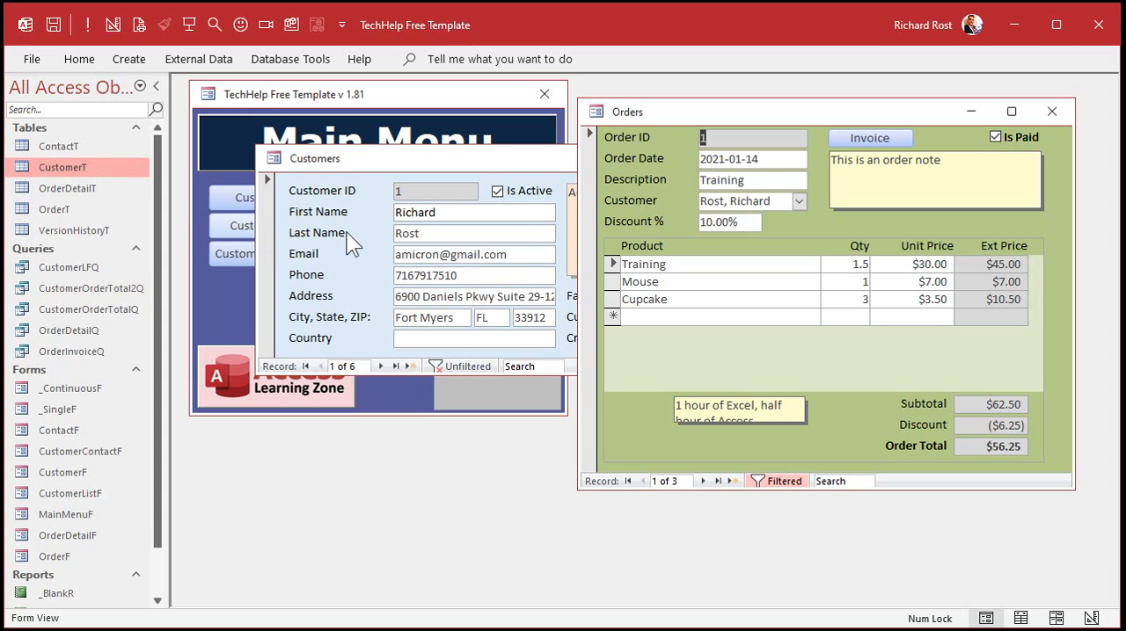
left_click(1052, 111)
left_click(839, 156)
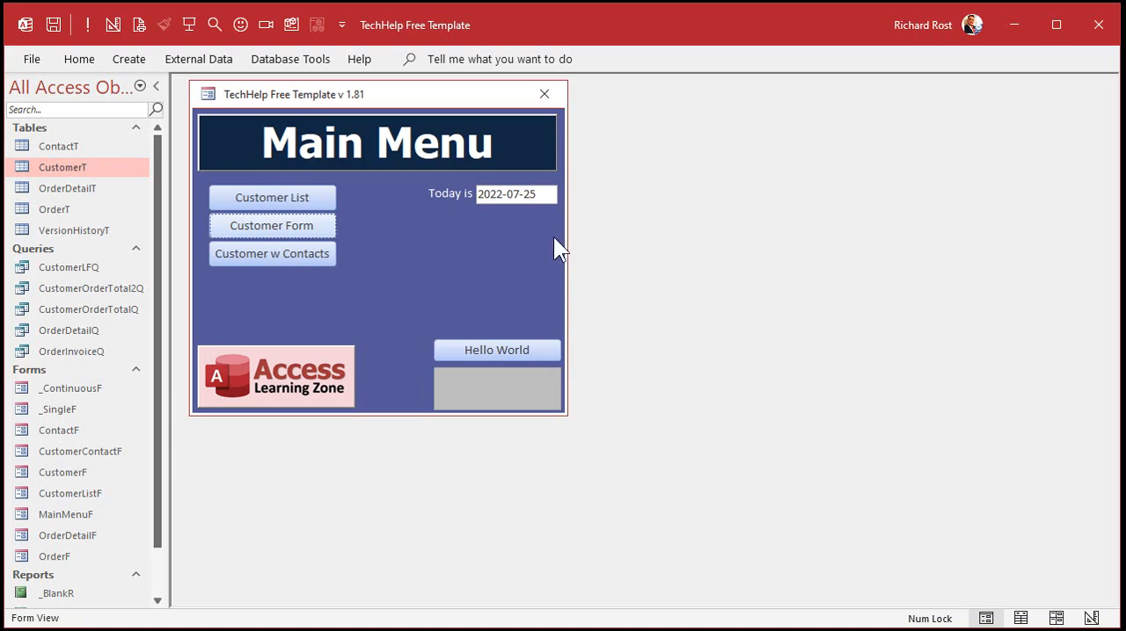
Copy the DiscountPercent field from the design of the OrderT table and close the table.
left_click(59, 207)
right_click(59, 203)
left_click(101, 239)
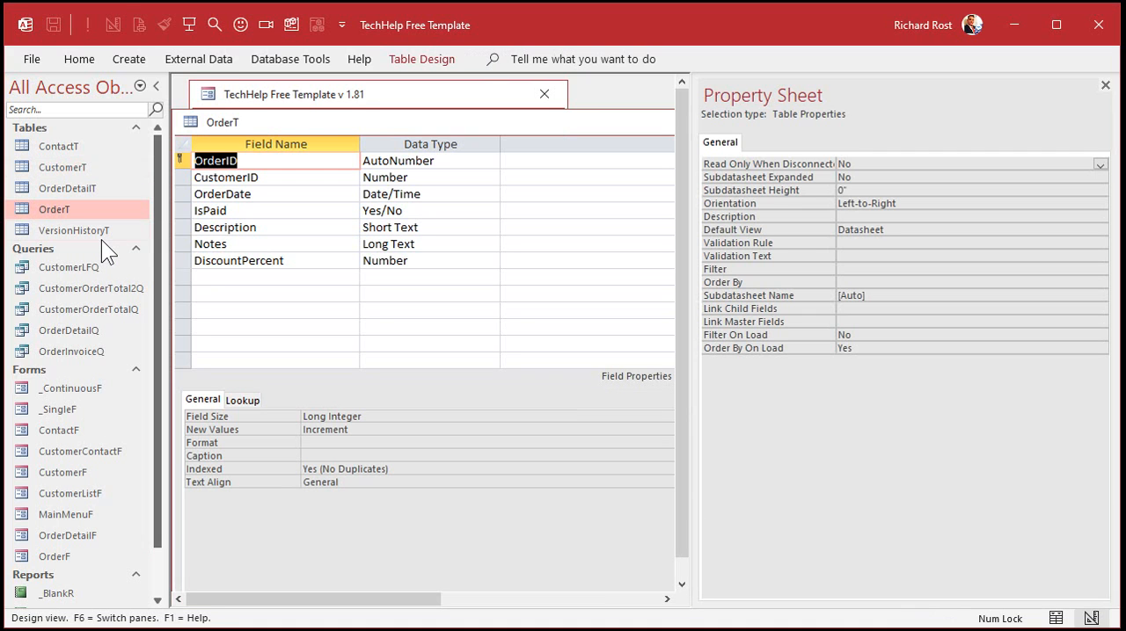
left_click(179, 261)
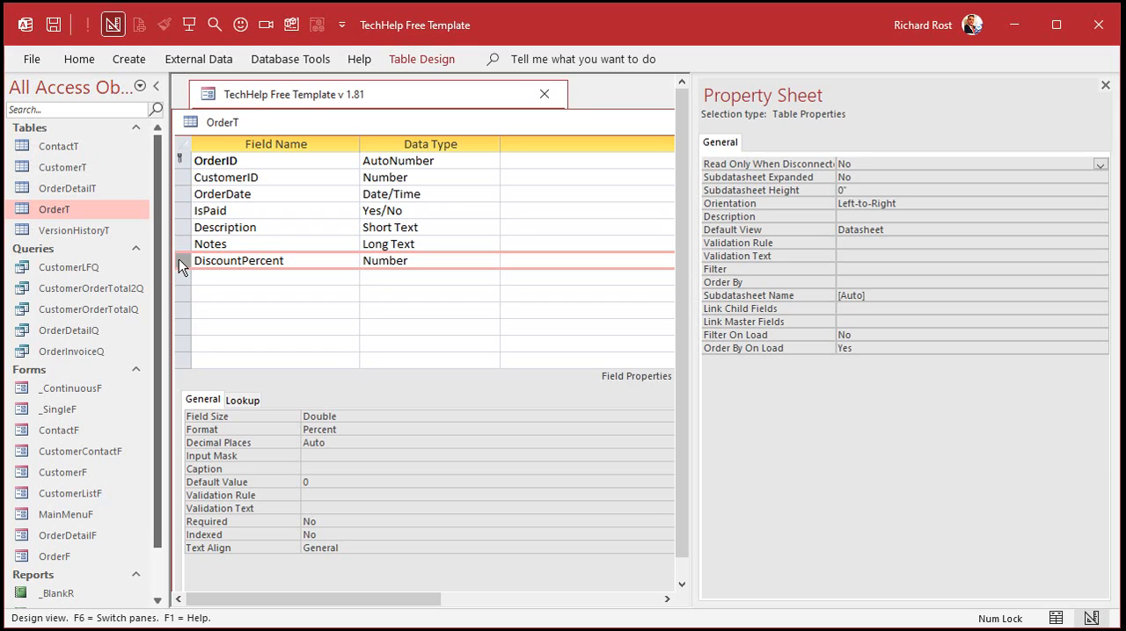
double_click(190, 123)
Paste the DiscountPercent field below IsActive in the CustomerT table design, and save and close the table.
left_click(54, 170)
right_click(54, 169)
left_click(100, 206)
scroll(255, 227, "down", 2)
left_click(179, 312)
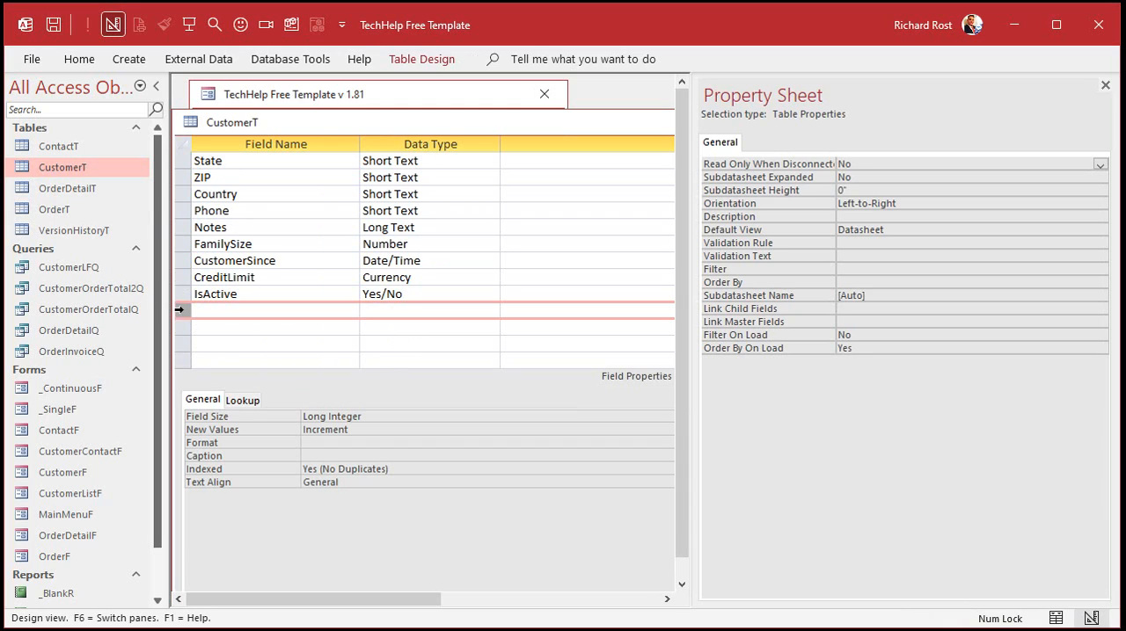
key("ctrl+v")
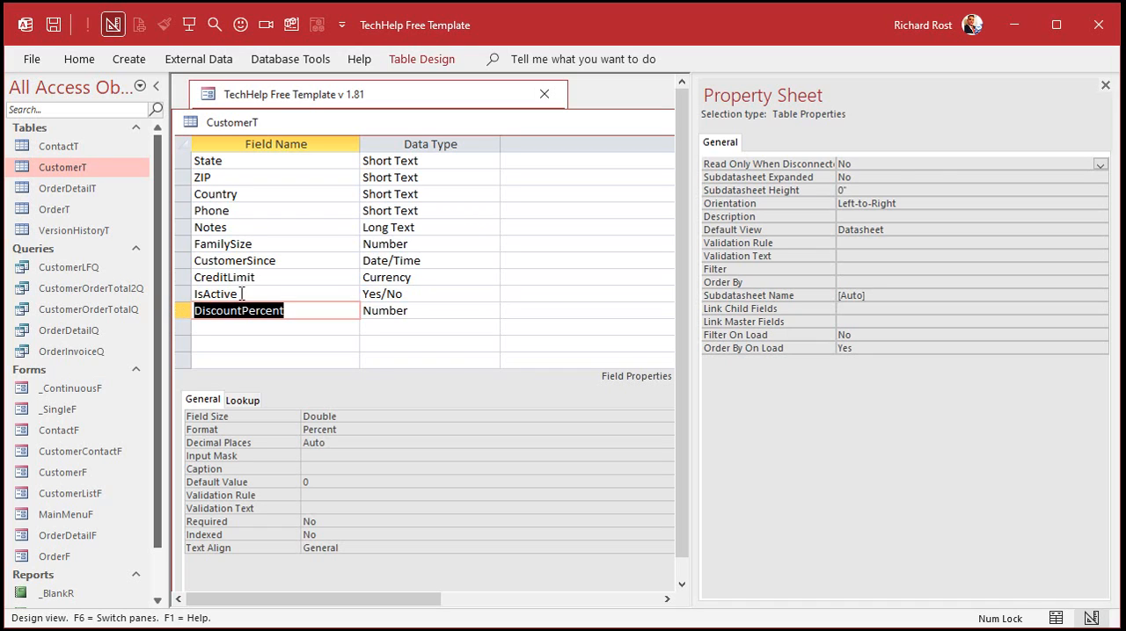
left_click(1104, 85)
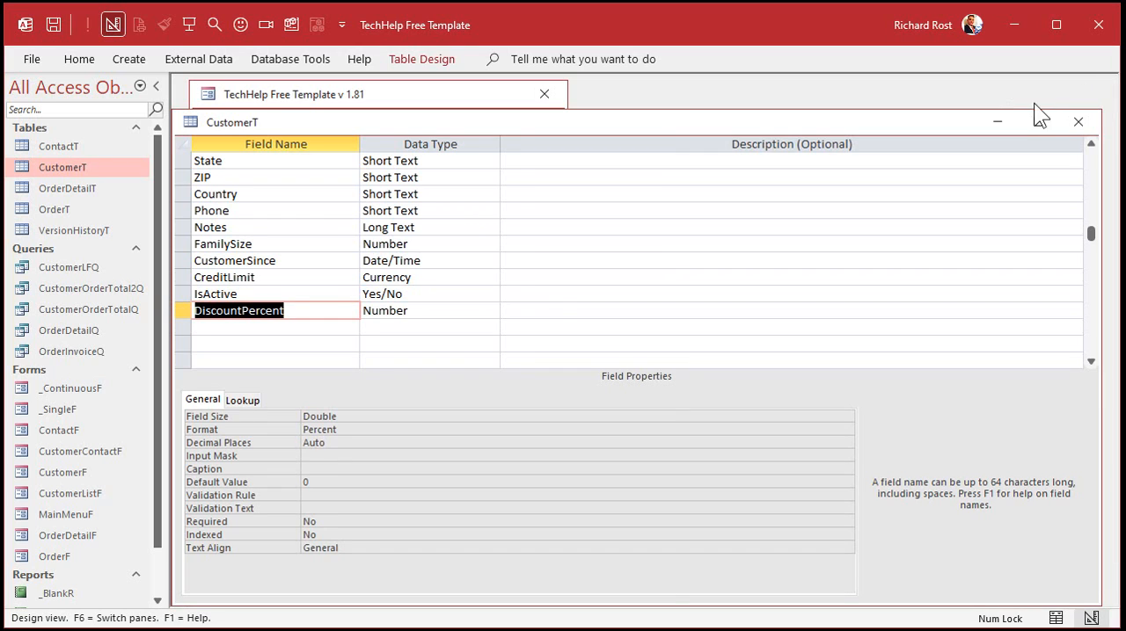
left_click(1078, 122)
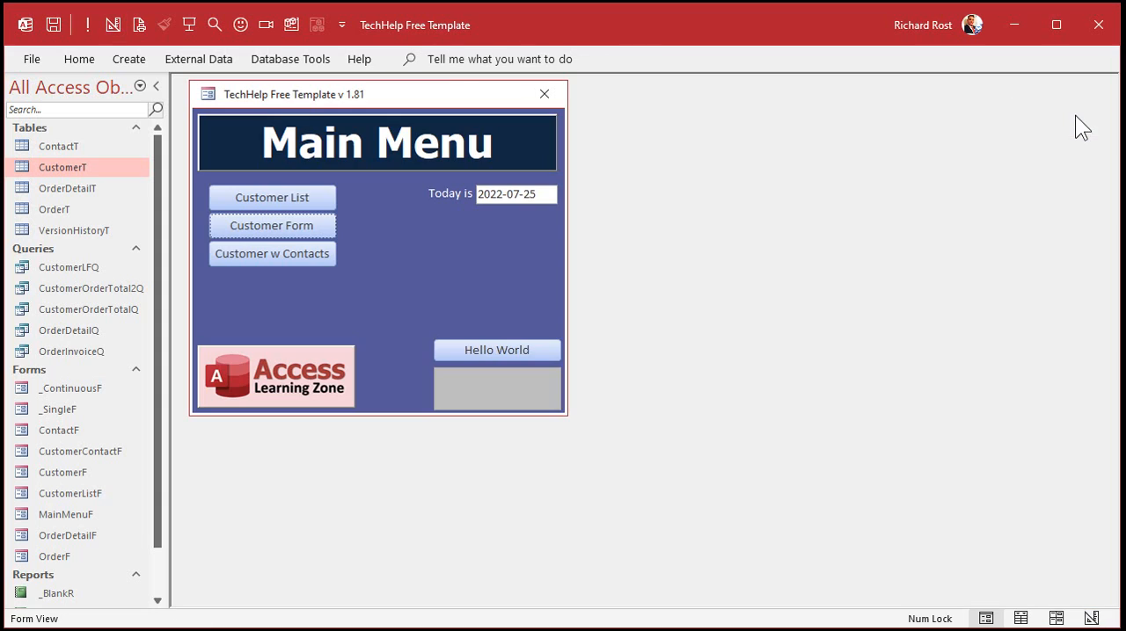
Copy the Discount % label and text box from the order form's design, and close that form.
left_click(302, 227)
left_click(792, 220)
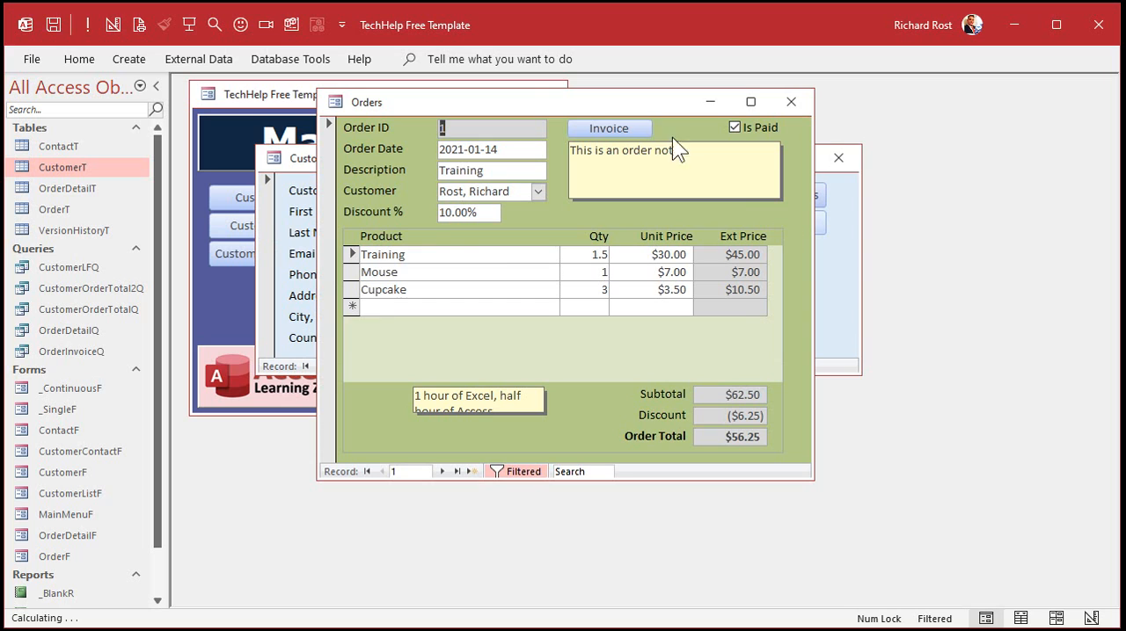
right_click(621, 102)
left_click(683, 236)
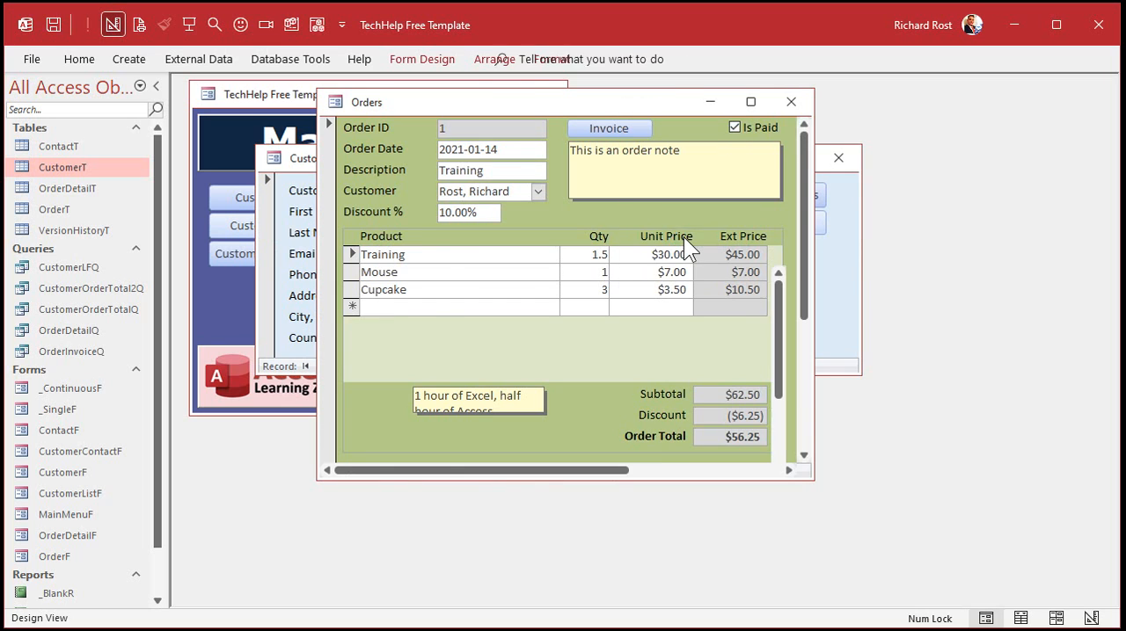
left_click(475, 249)
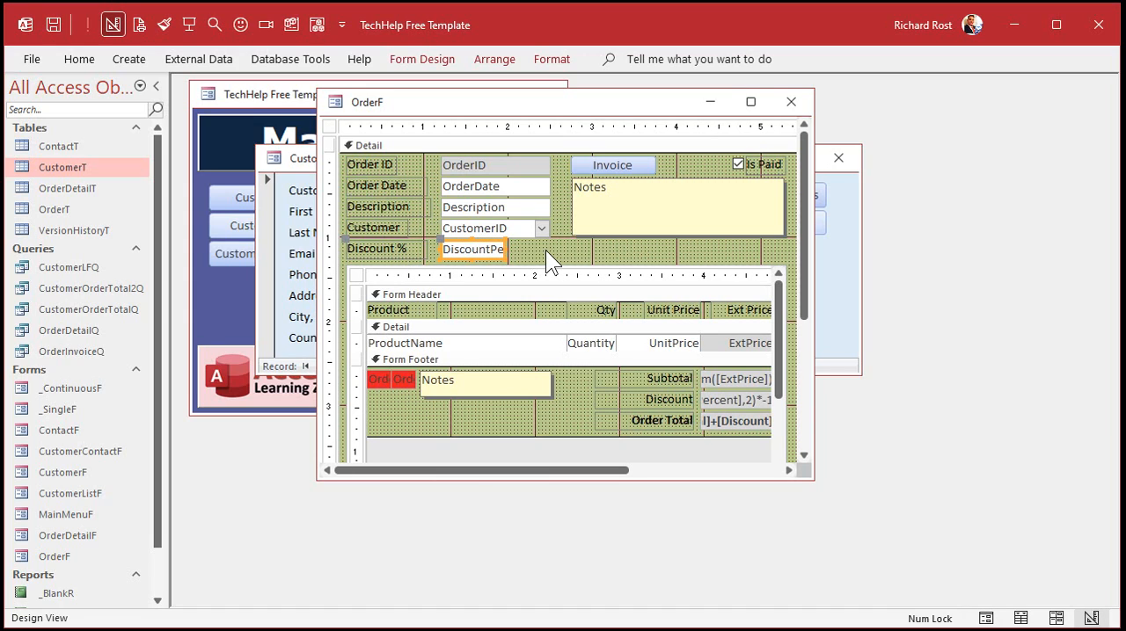
left_click(796, 100)
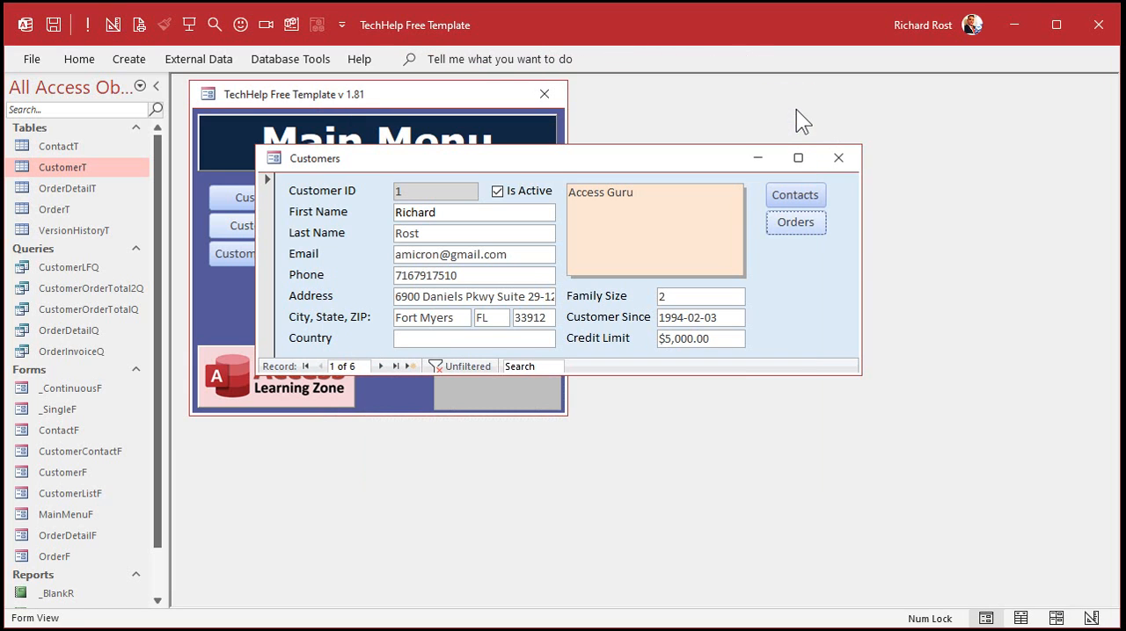
Open the customer form in design view and make its window and detail section taller.
right_click(778, 259)
left_click(817, 322)
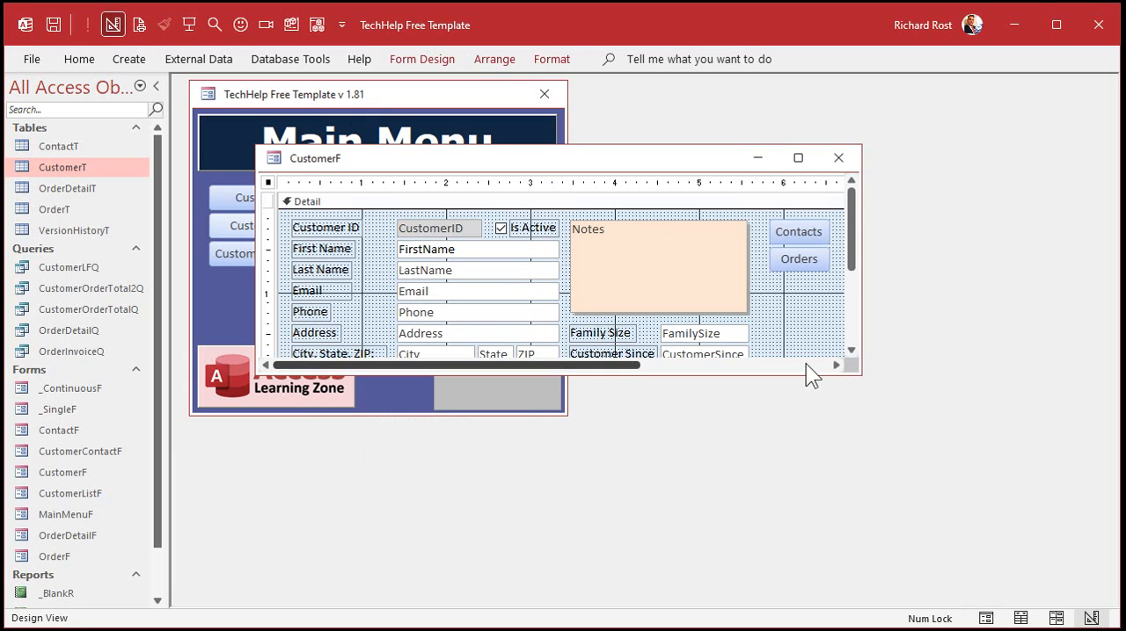
left_click_drag(797, 372, 777, 498)
left_click_drag(512, 391, 510, 431)
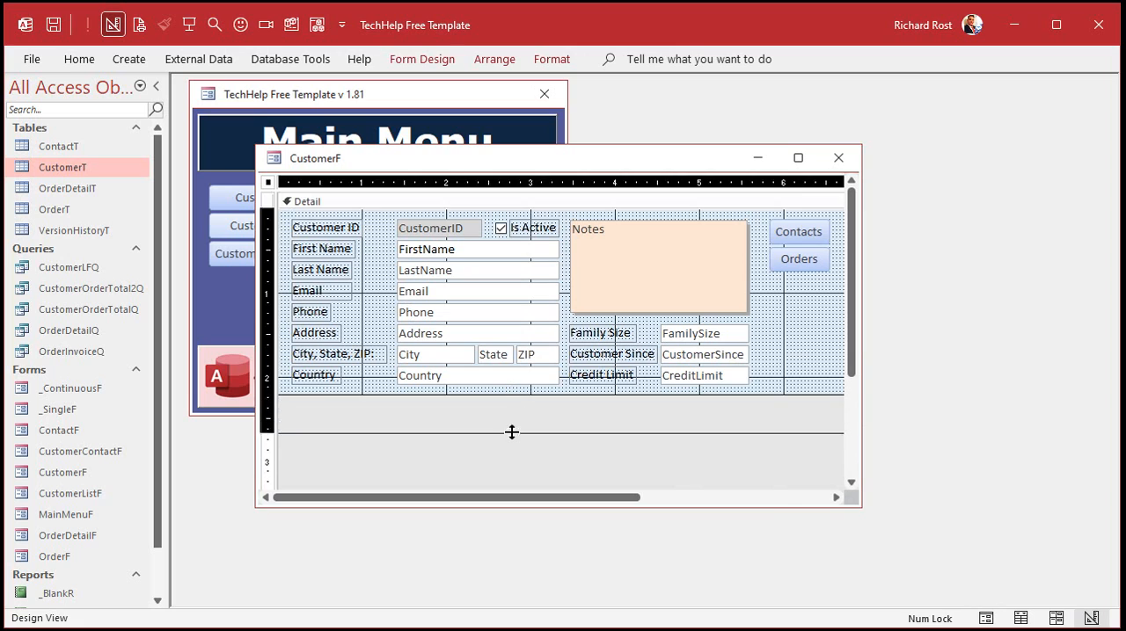
Paste the Discount % field below Country, align it, trim the detail section's height, and save and close the form.
key("ctrl+v")
left_click_drag(388, 224, 412, 404)
left_click_drag(301, 388, 291, 387)
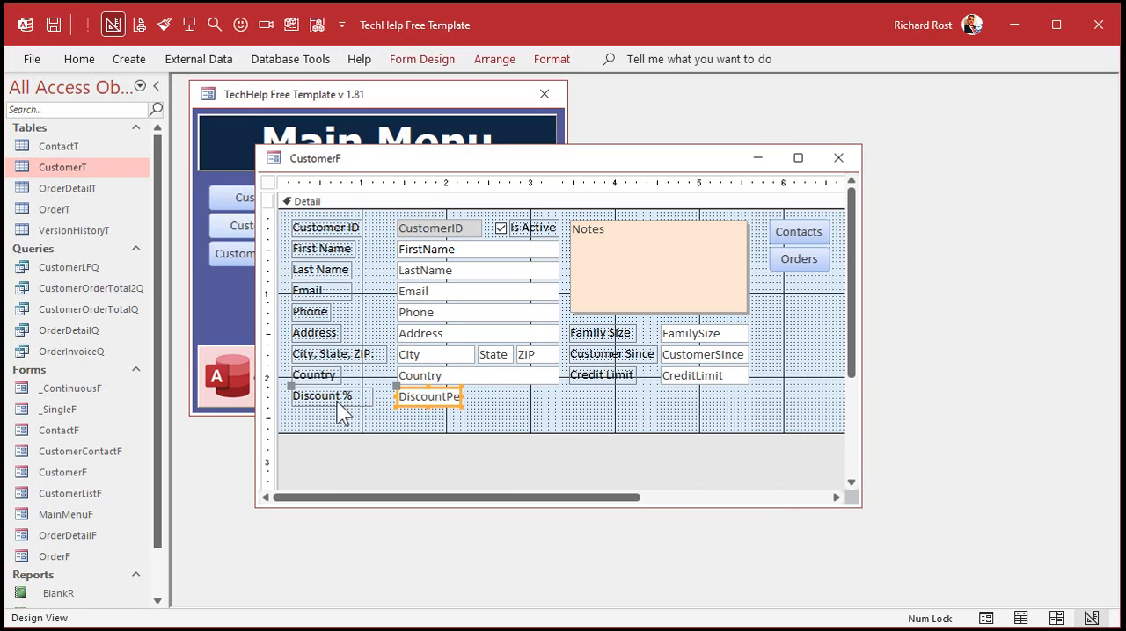
left_click(532, 405)
left_click_drag(532, 419, 532, 412)
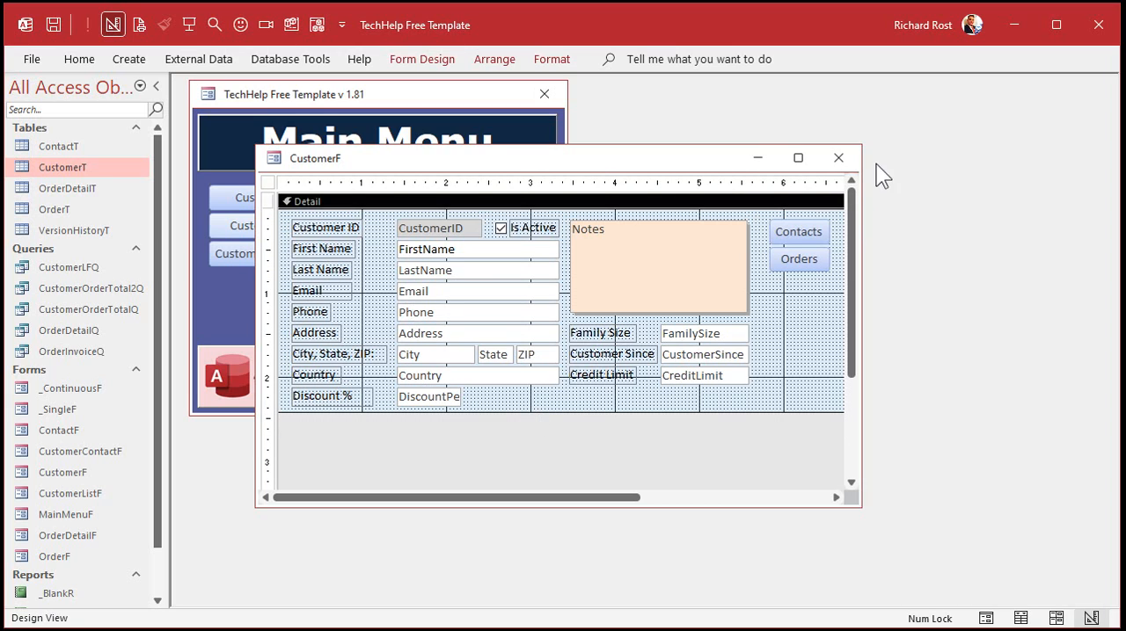
left_click(838, 158)
Check the Discount % field on the first customer and on a new blank customer record.
left_click(280, 222)
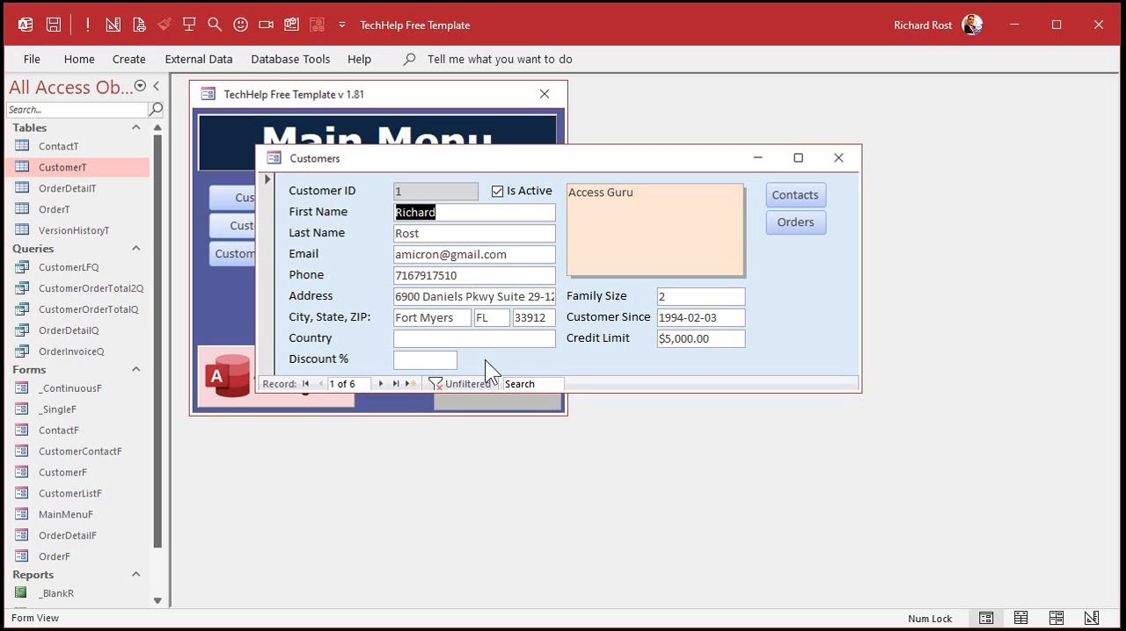
left_click(412, 383)
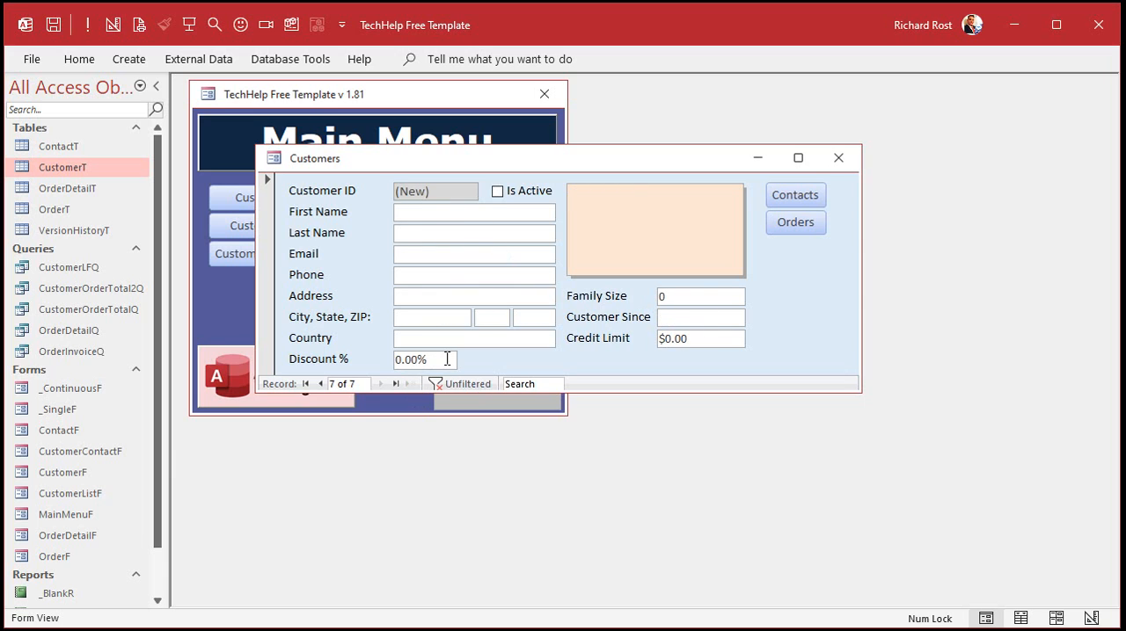
left_click(835, 160)
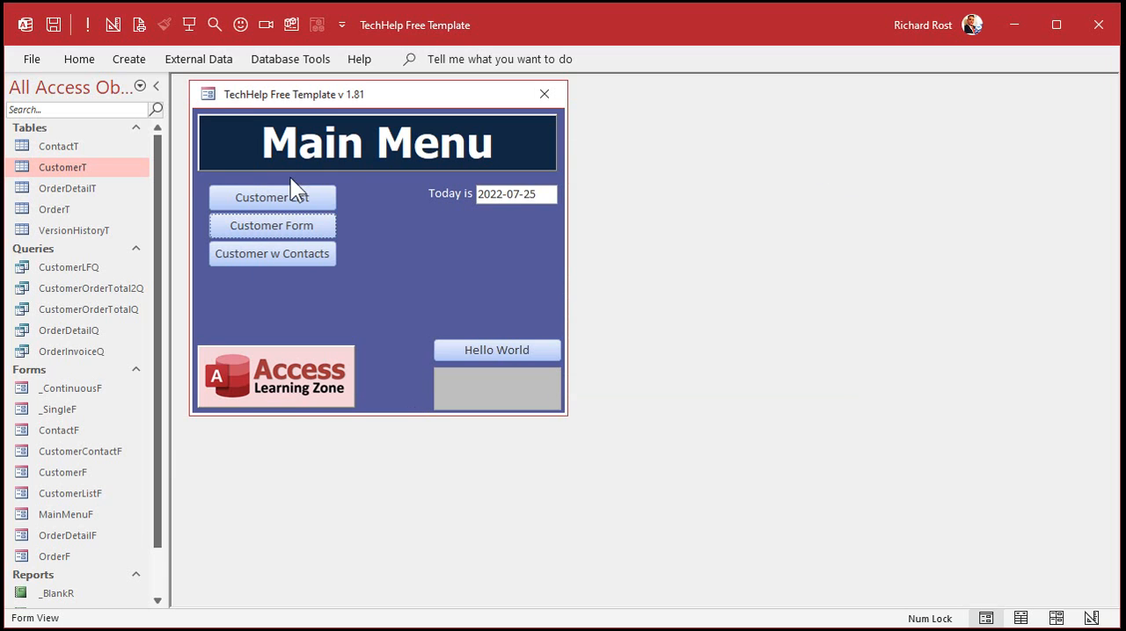
Fill in 0 as the DiscountPercent of the existing customers in the CustomerT table, and close the table.
double_click(77, 170)
left_click_drag(545, 596, 787, 596)
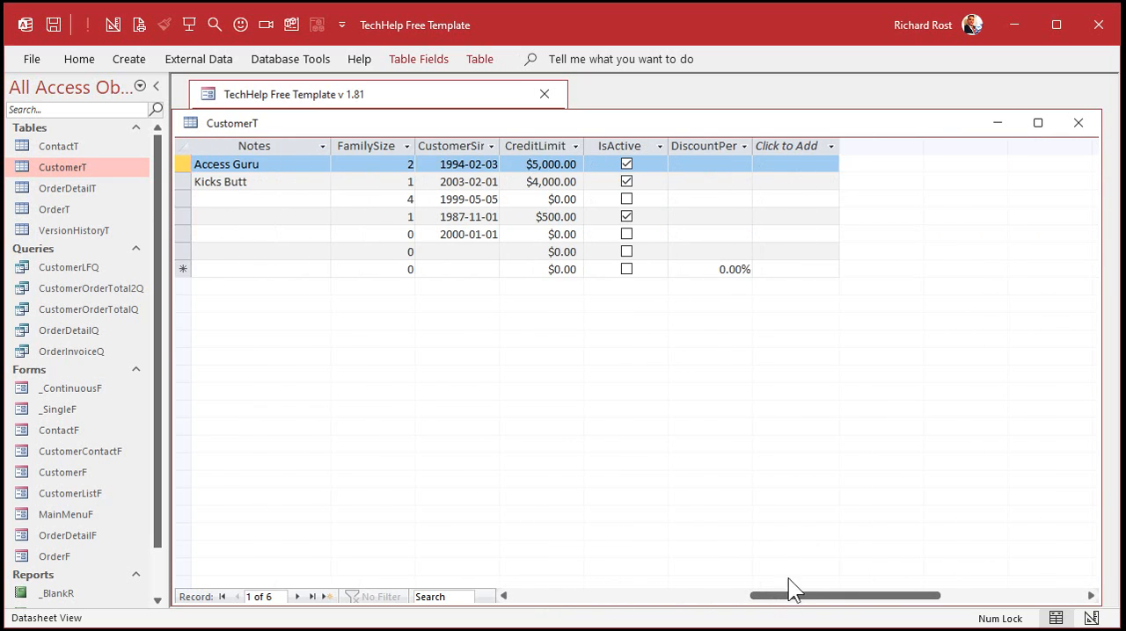
left_click(704, 149)
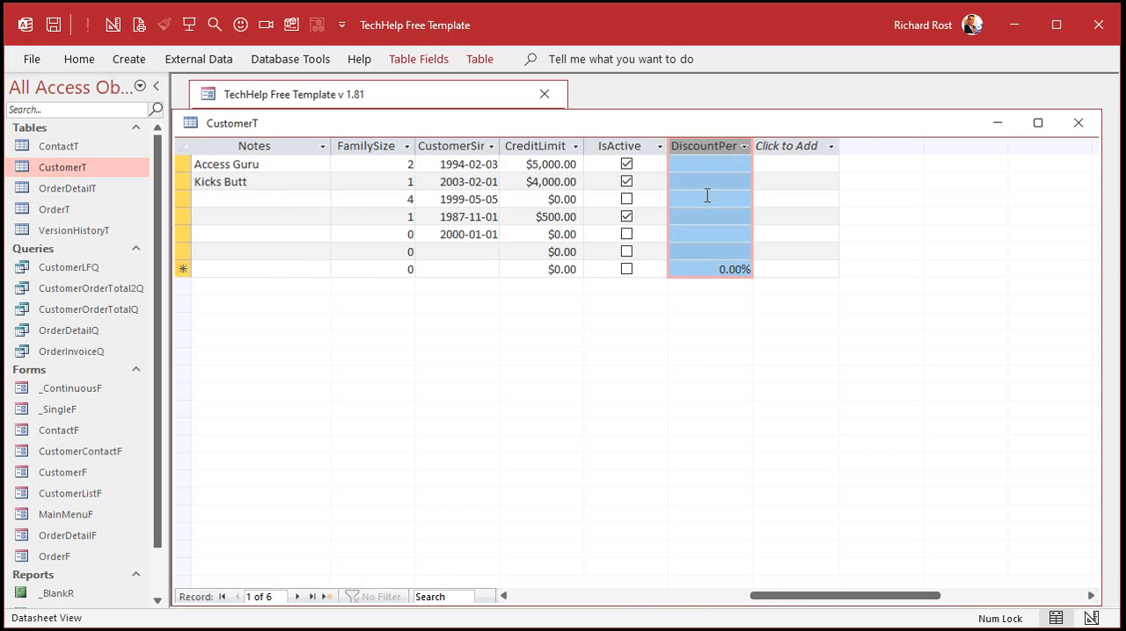
left_click(702, 162)
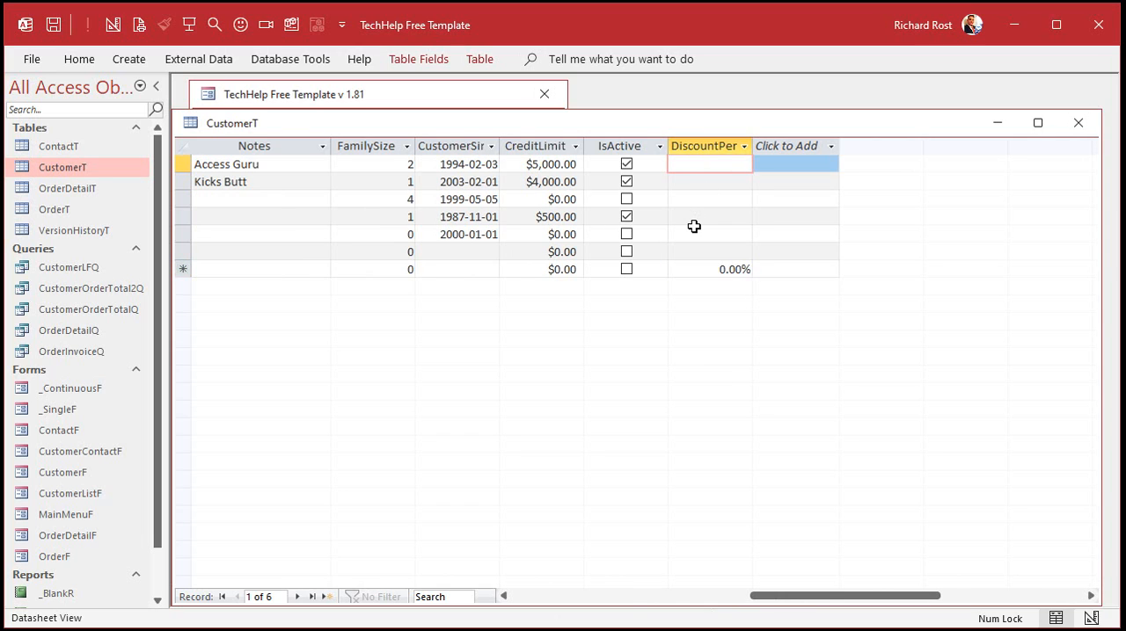
type("0")
key("Down")
type("0")
key("Down")
type("0")
key("Down")
type("0")
key("Down")
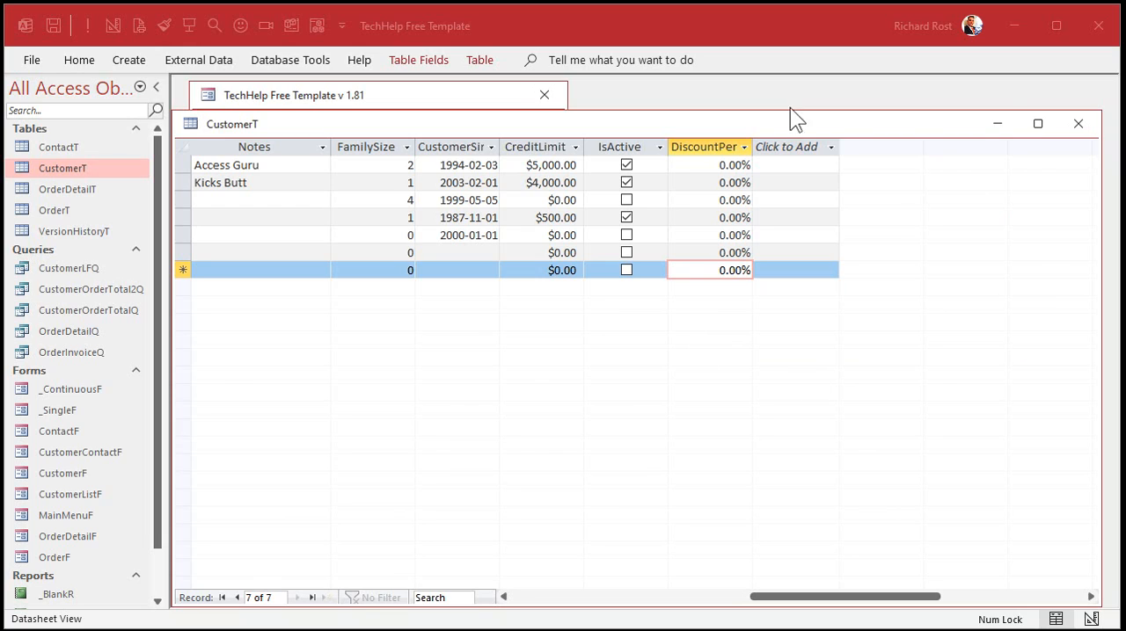
left_click(1078, 123)
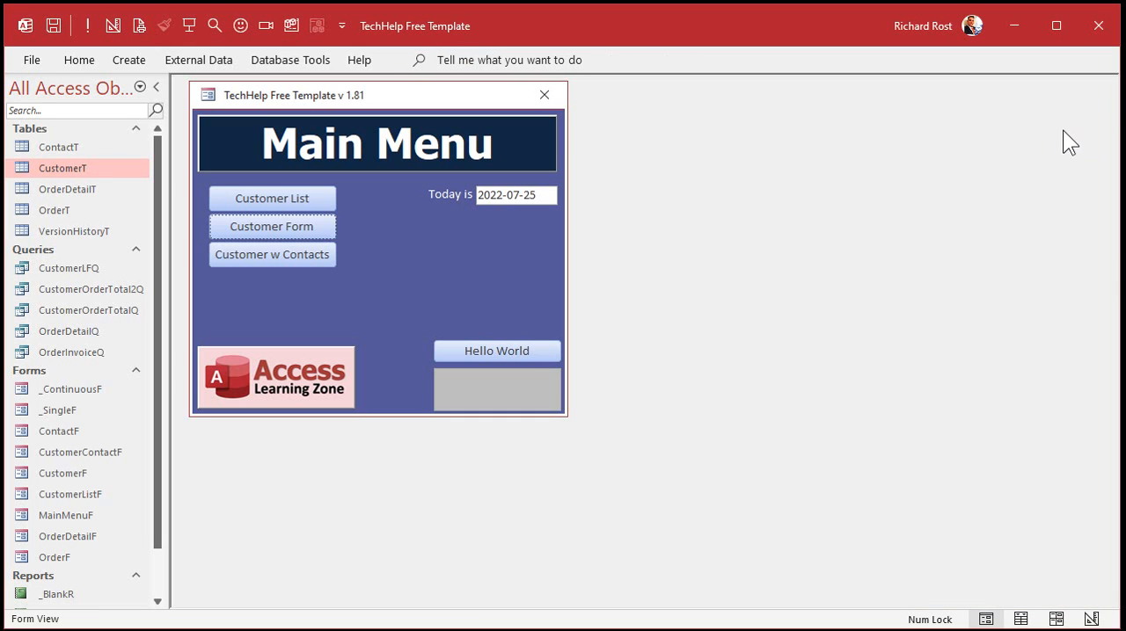
Set the first customer's discount to 10% in the customer form.
left_click(264, 231)
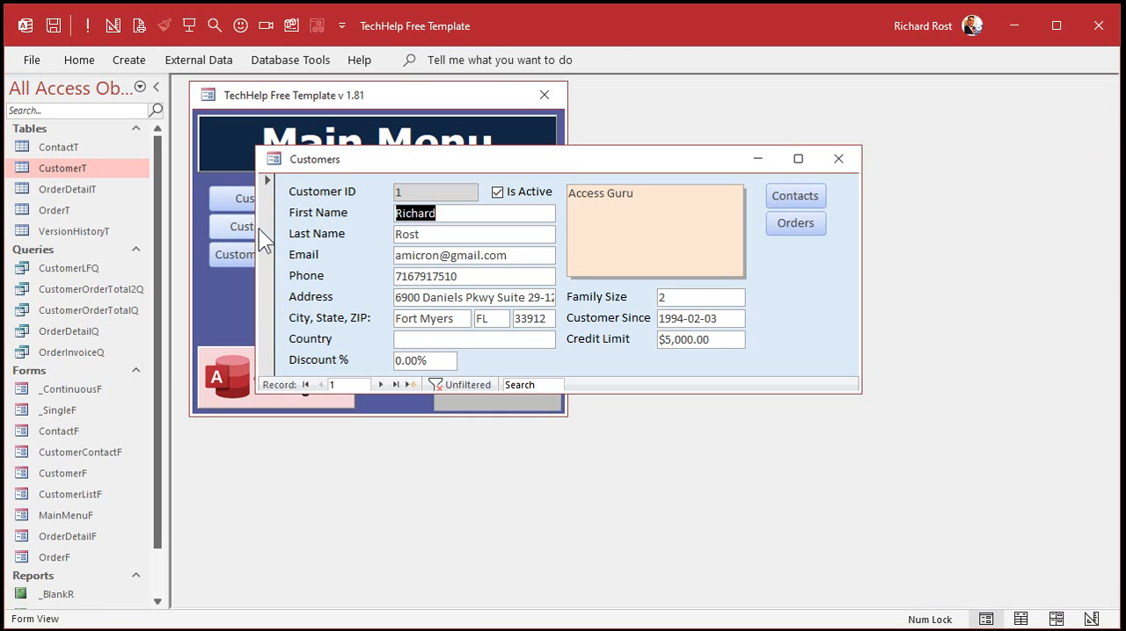
left_click(350, 360)
type("10")
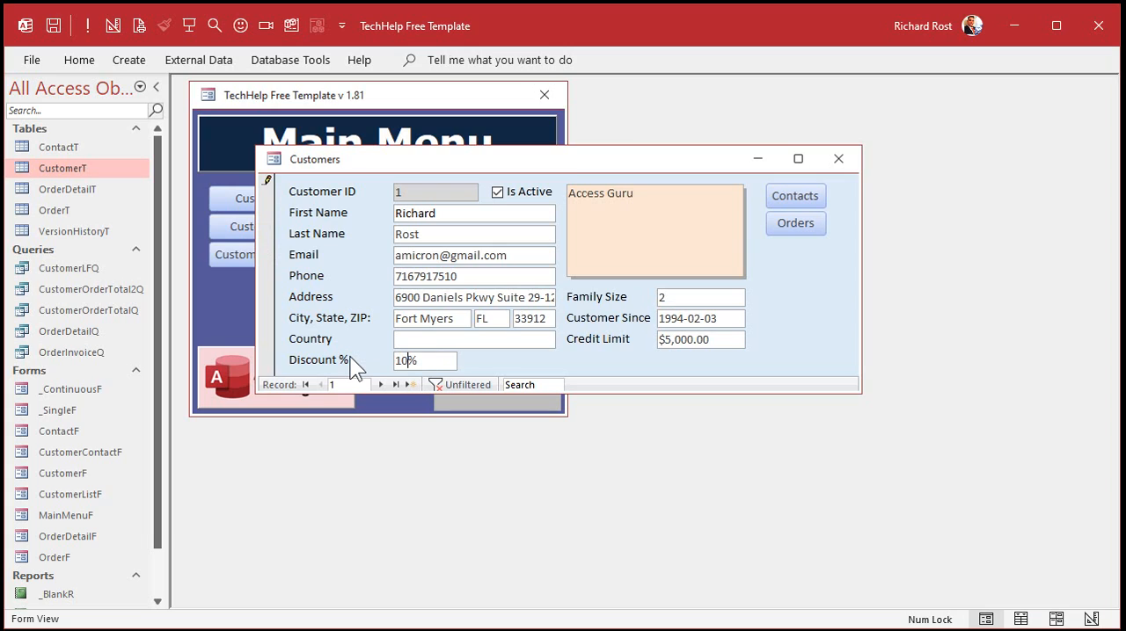
key("Tab")
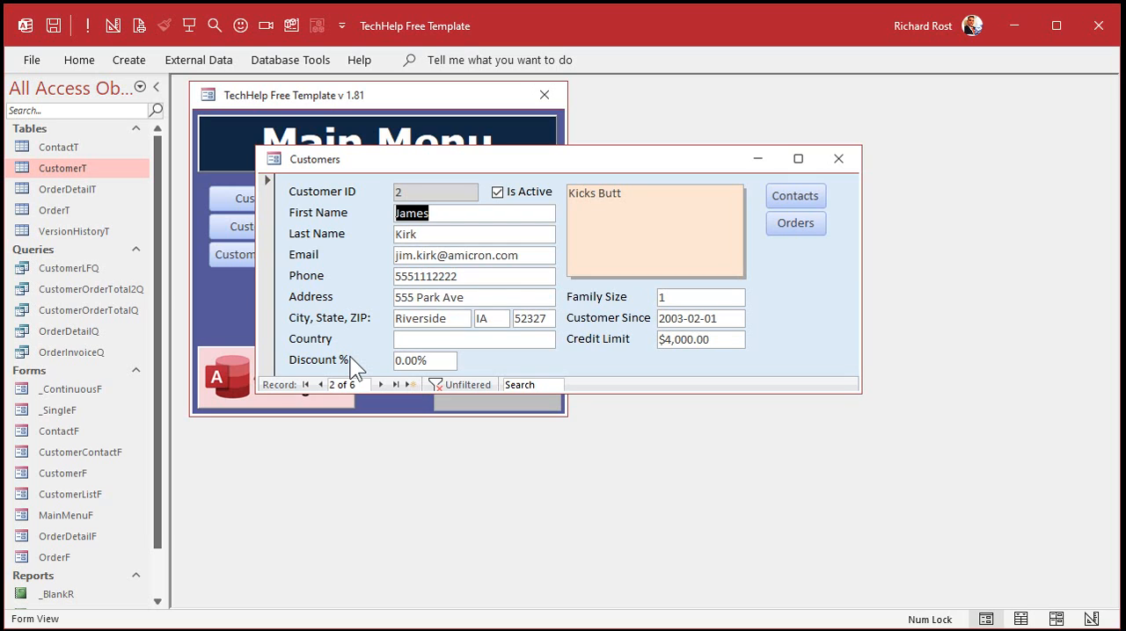
Move DiscountPercent directly after Country in the customer form's tab order, and save and close the form.
left_click(321, 385)
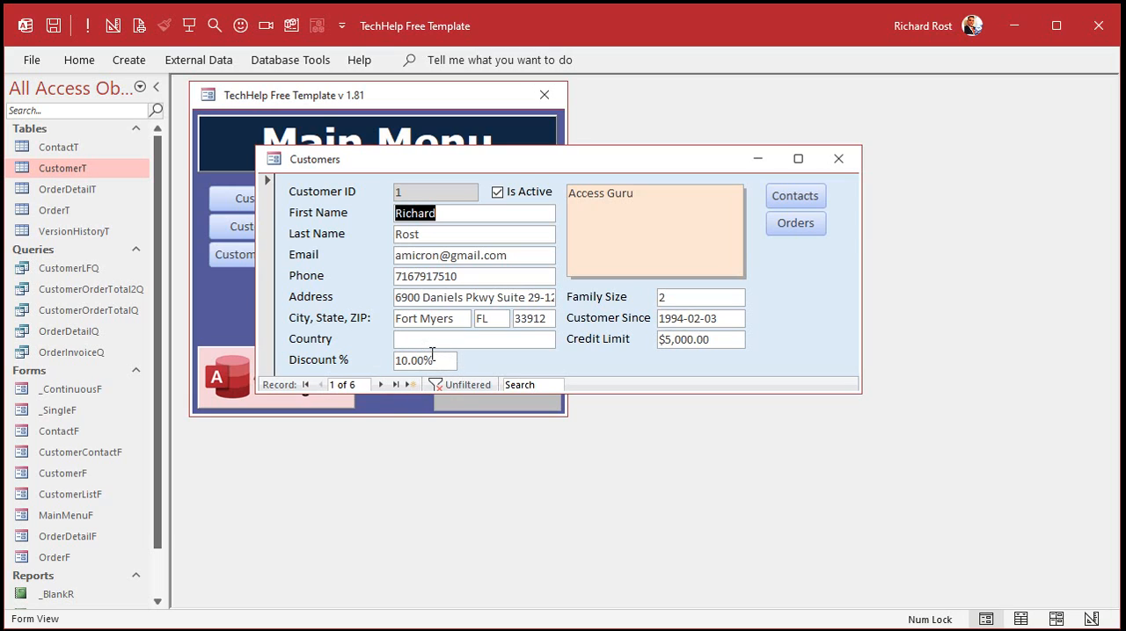
right_click(580, 164)
left_click(635, 305)
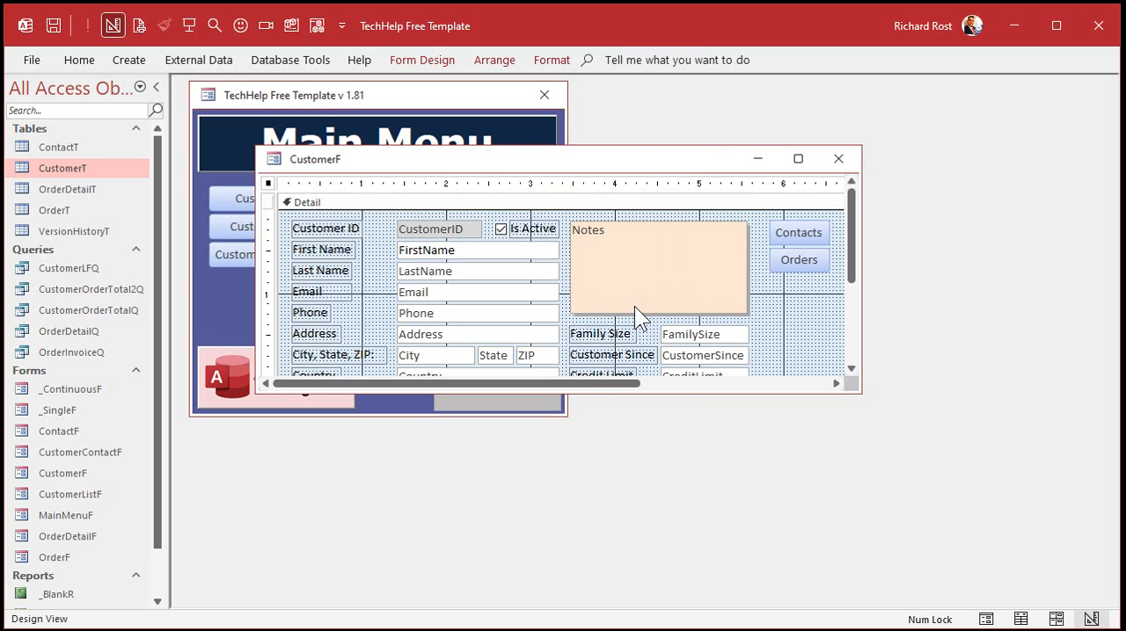
left_click(417, 61)
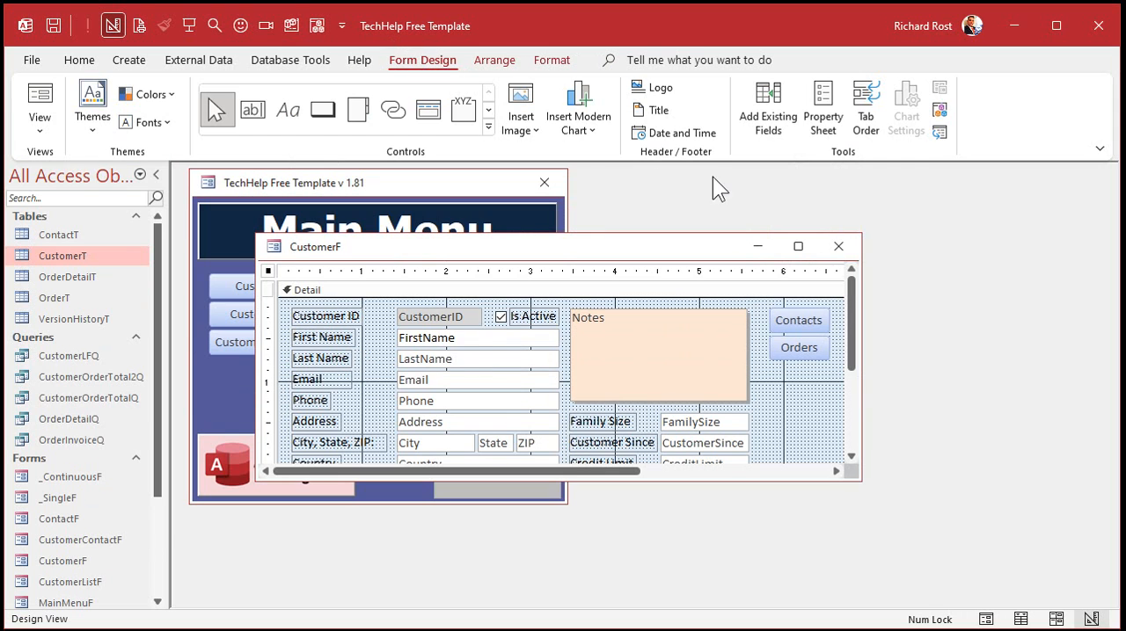
left_click(866, 104)
left_click_drag(624, 98, 923, 166)
left_click_drag(1031, 226, 1039, 425)
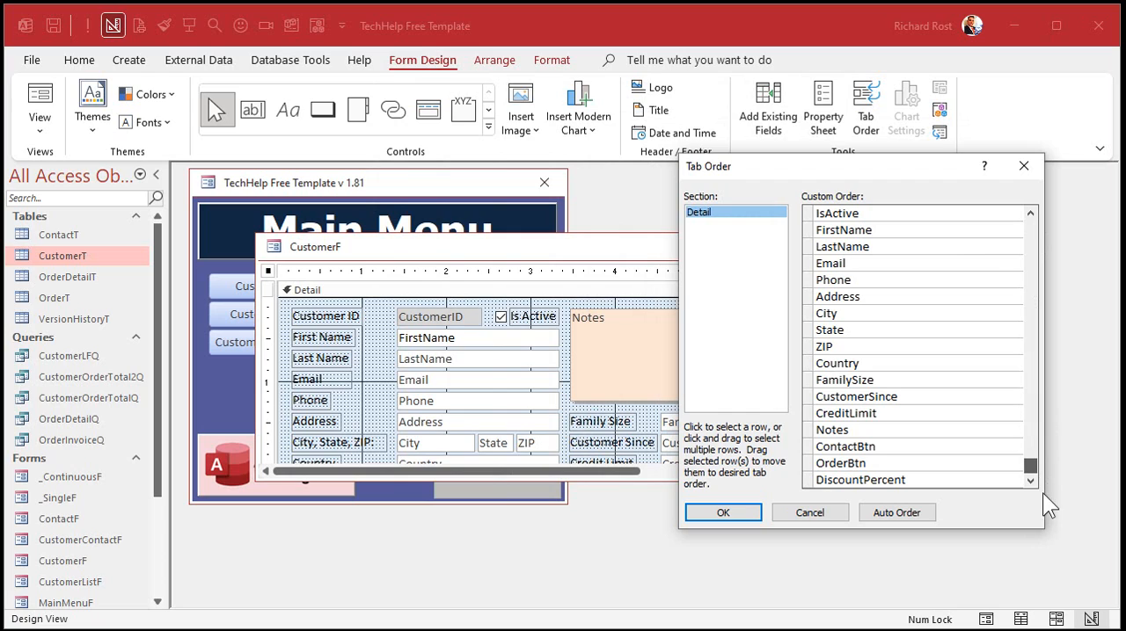
left_click(809, 480)
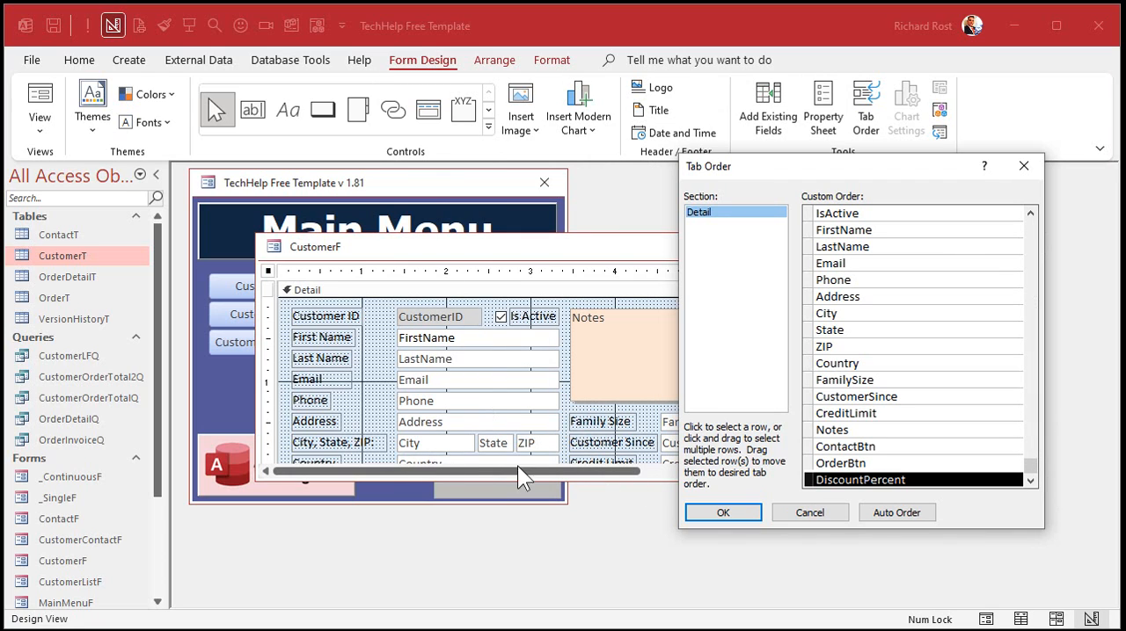
left_click_drag(809, 488, 823, 378)
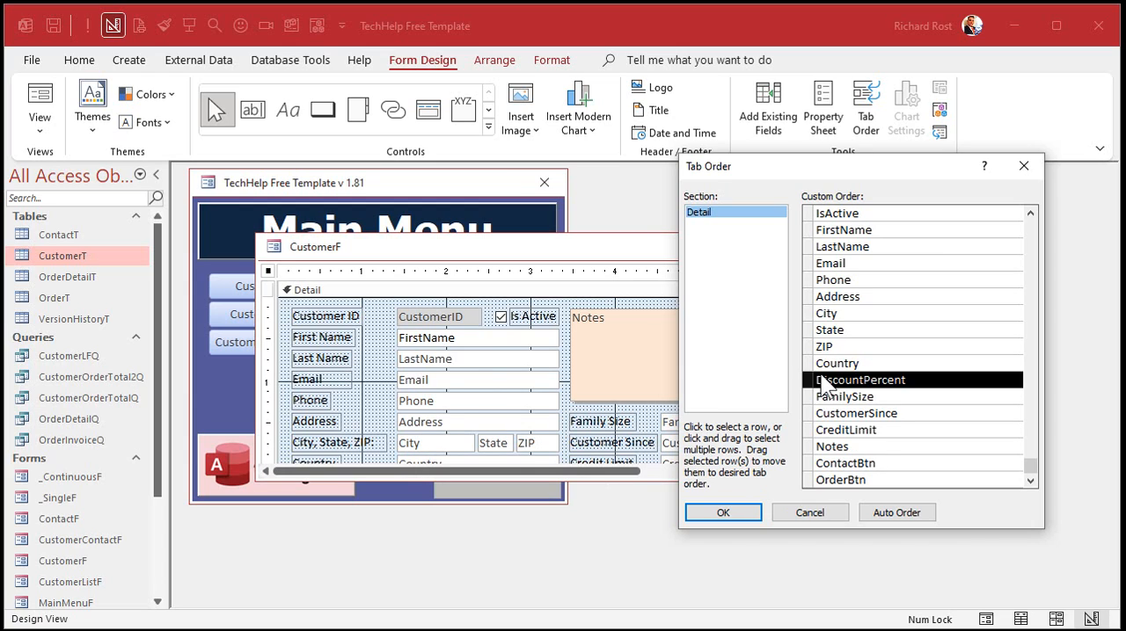
left_click(712, 515)
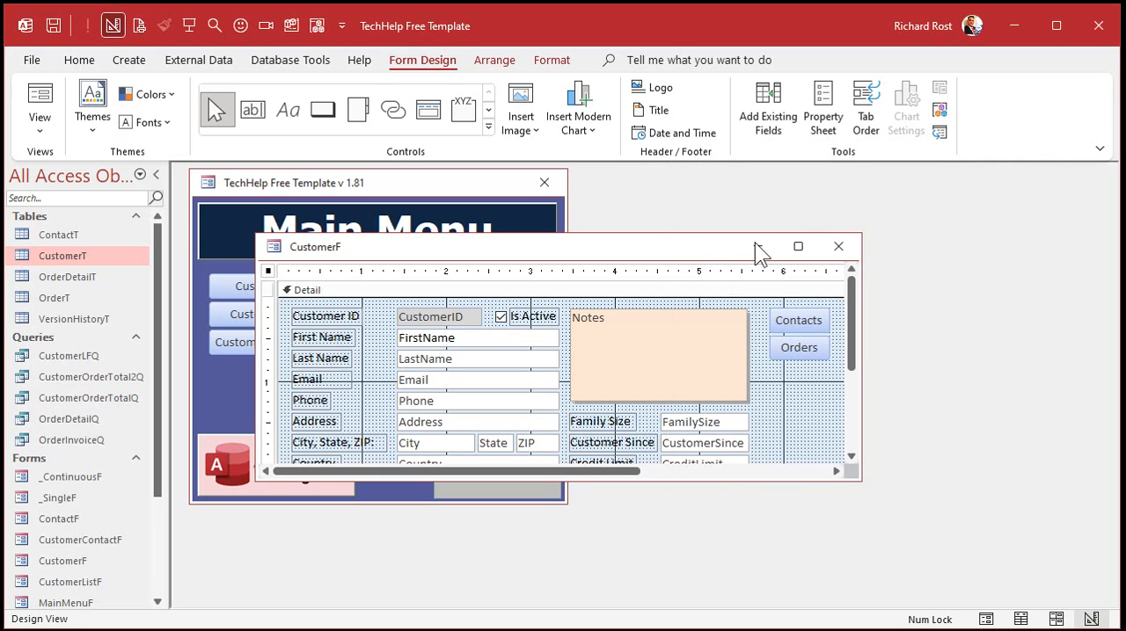
left_click(838, 246)
Reopen the customer form and check the tab sequence from Country through Discount % to Family Size.
left_click(309, 317)
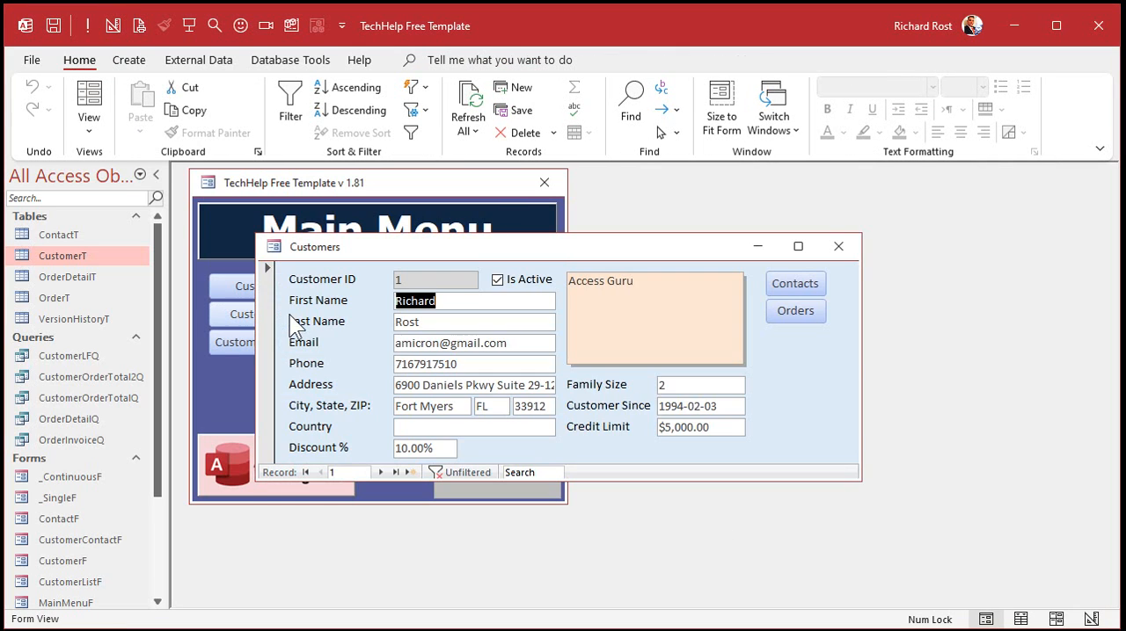
left_click(438, 427)
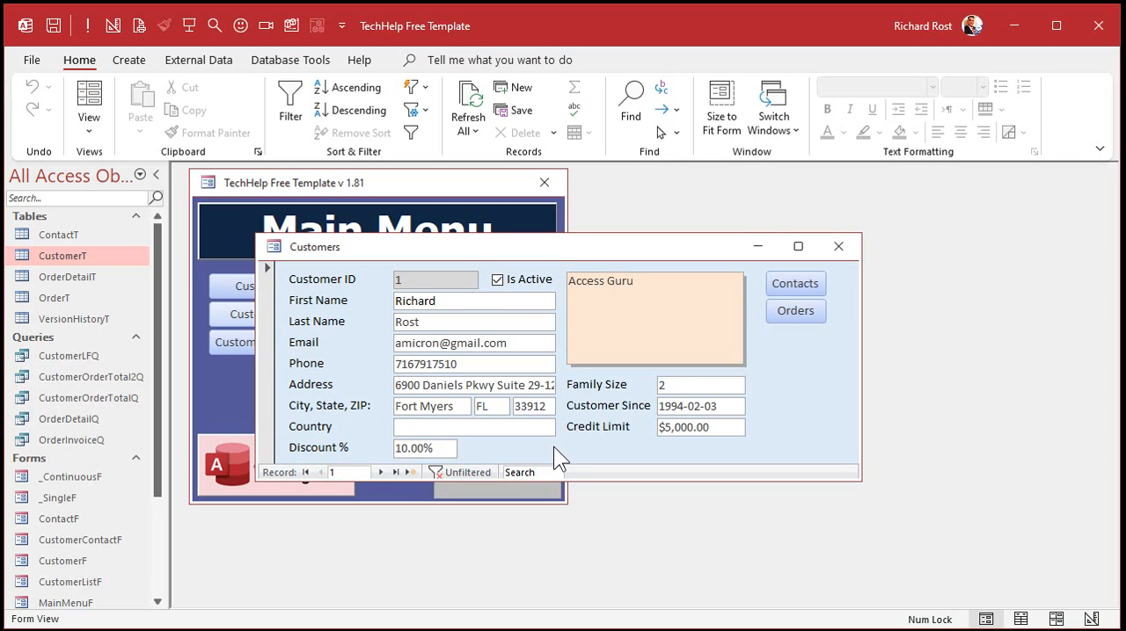
key("Tab")
key("Tab")
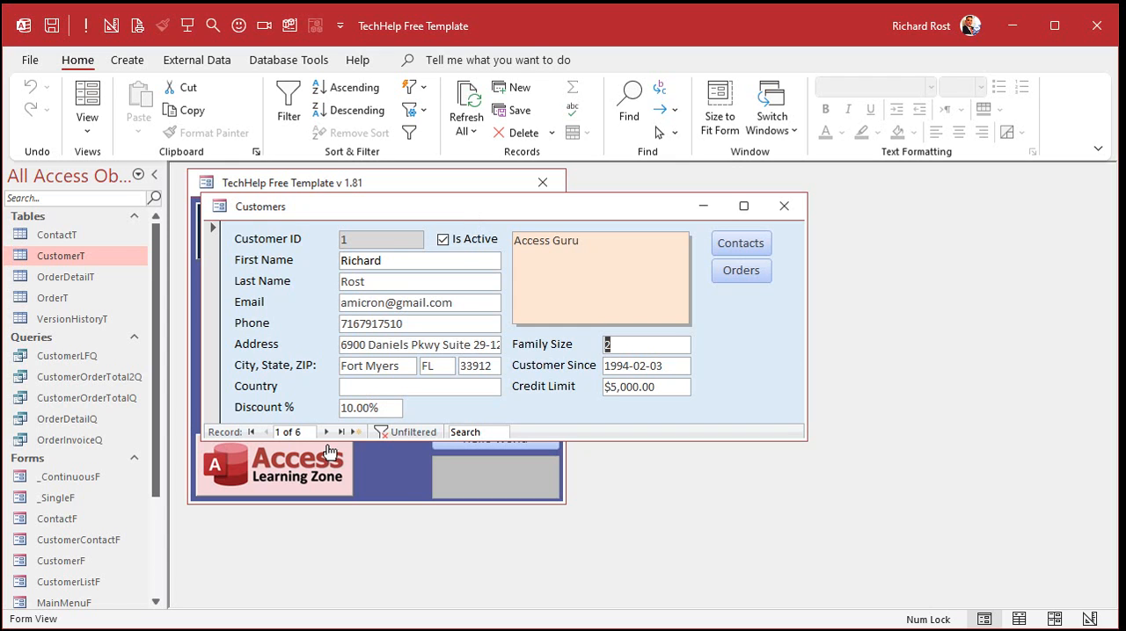
Set the second customer's discount to 6% in the customer form.
left_click(326, 431)
left_click_drag(377, 408, 296, 400)
type("6")
key("Tab")
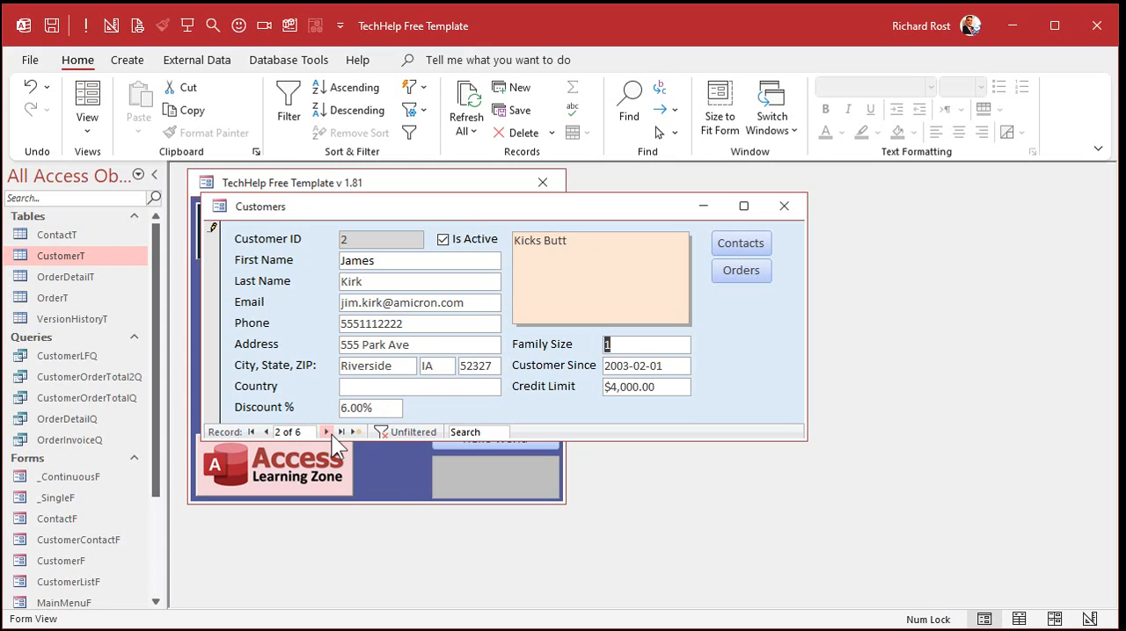
Enter a 17% discount for the fourth customer and change it to 17.01%.
left_click(325, 432)
left_click(326, 432)
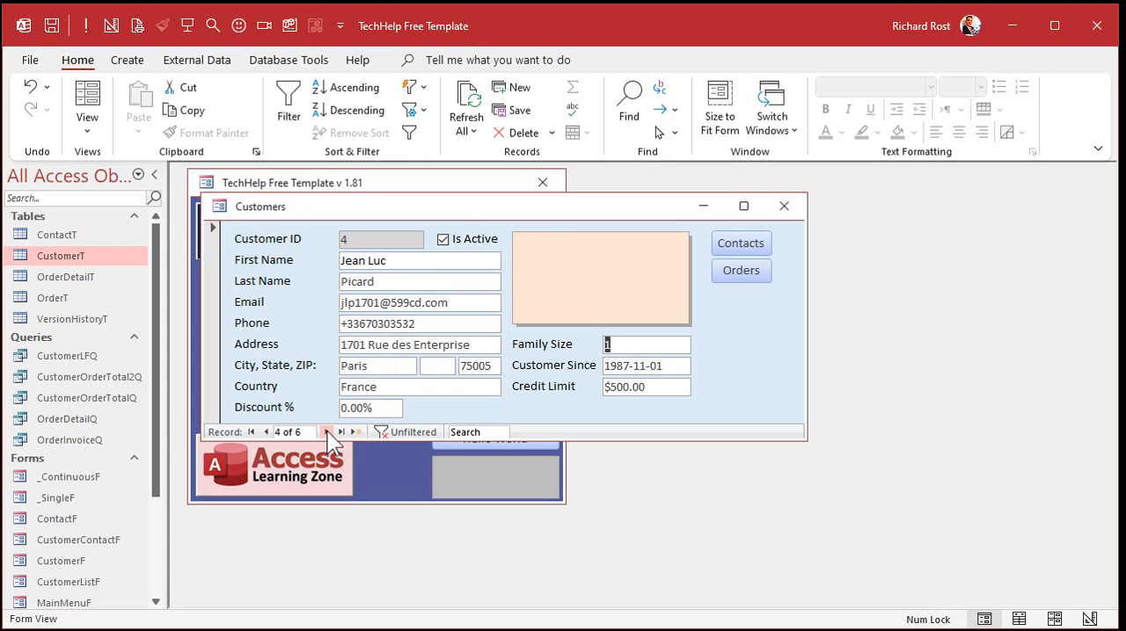
left_click_drag(373, 408, 316, 404)
type("17")
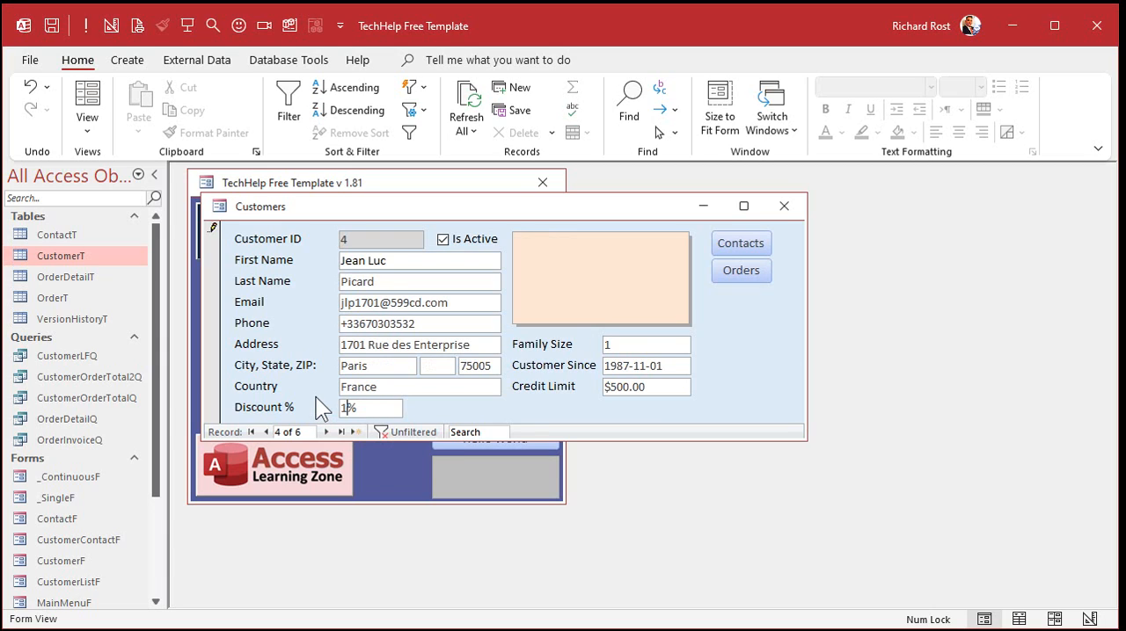
key("Tab")
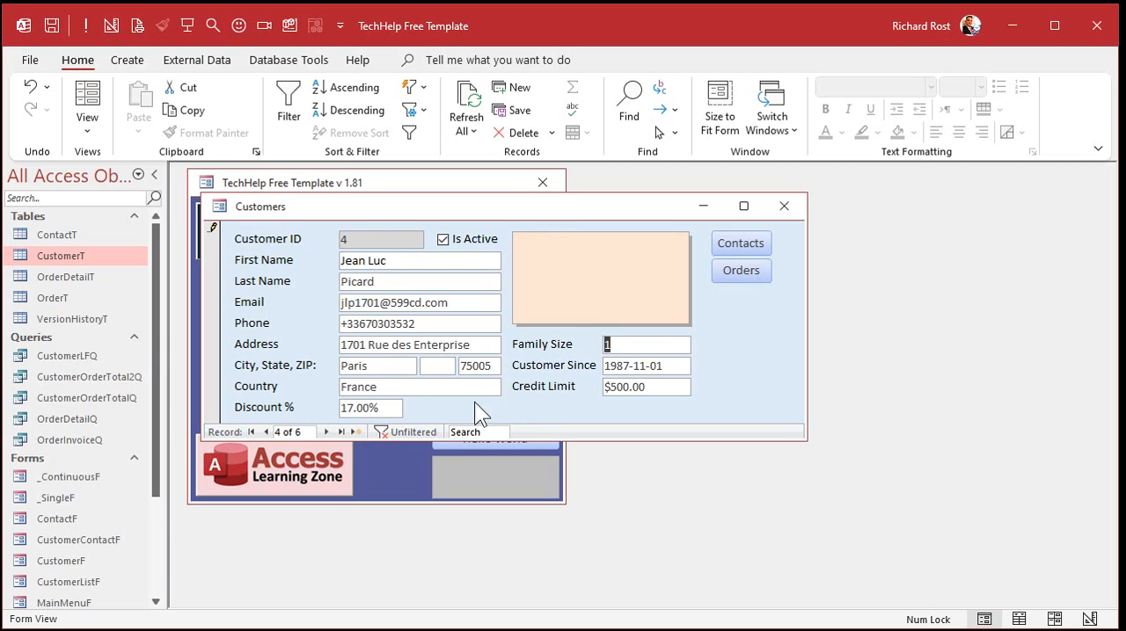
left_click(366, 408)
type("1")
key("Tab")
Check the Discount % on the fourth customer's new order, and close the order and customer forms.
left_click(417, 277)
left_click(759, 265)
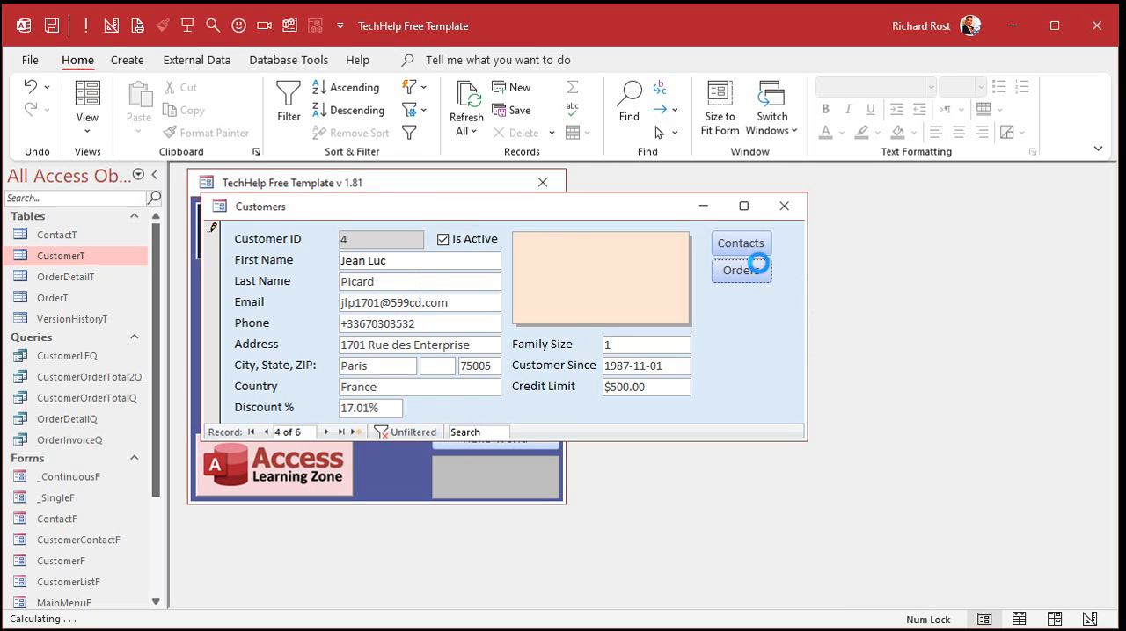
left_click_drag(615, 193, 740, 181)
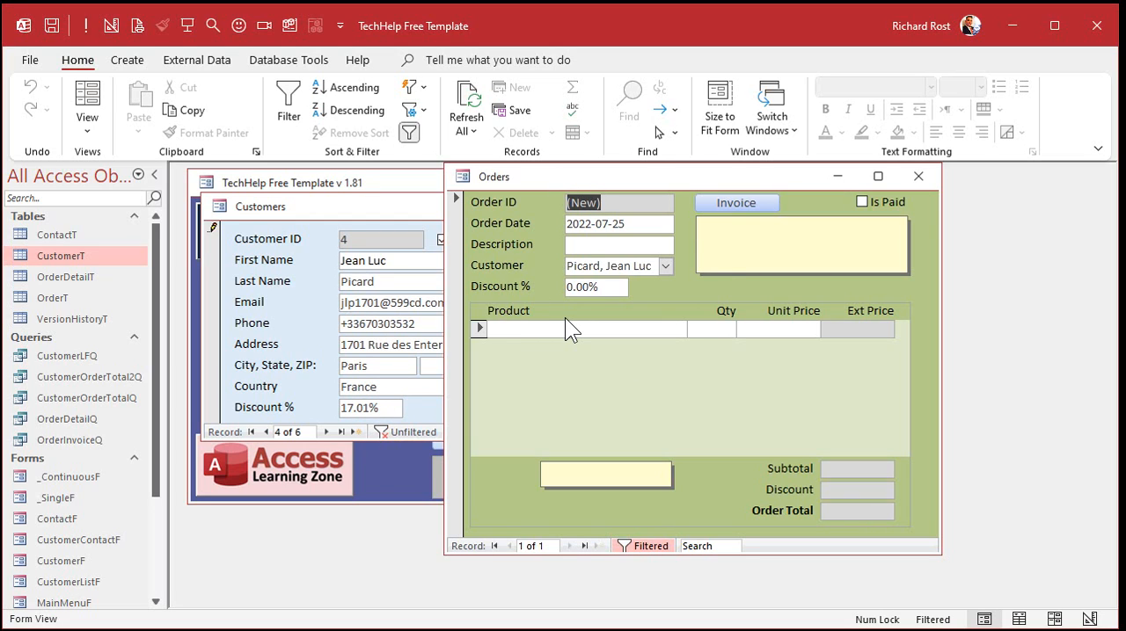
left_click(918, 176)
left_click(785, 208)
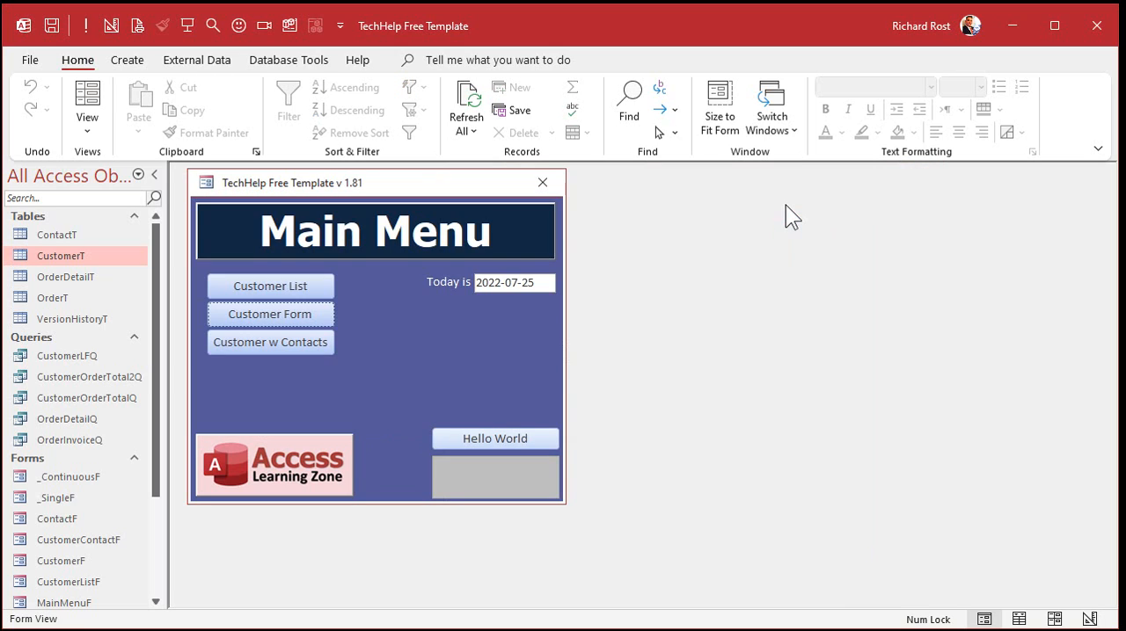
Open the first customer's order form in design view and copy the Customer combo box's default value expression.
left_click(275, 310)
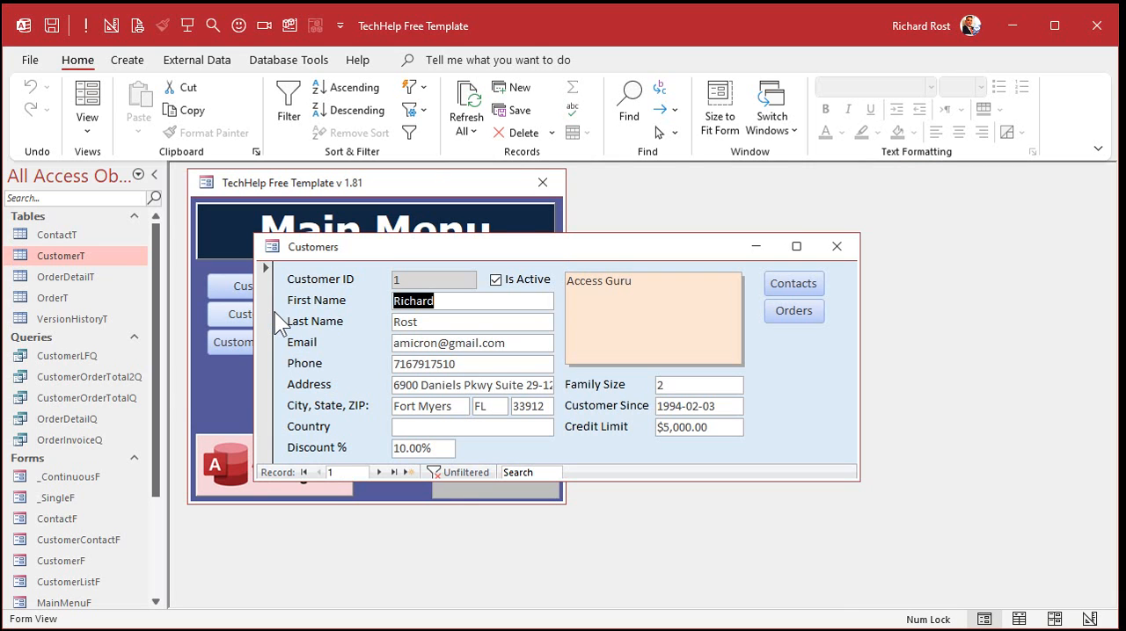
left_click(792, 315)
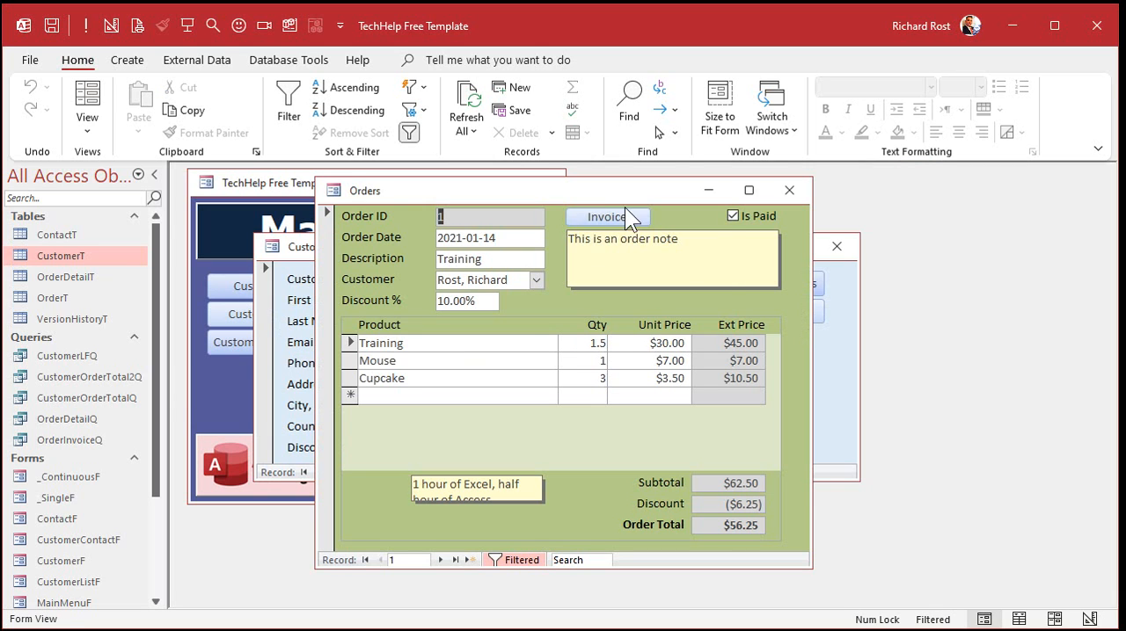
right_click(607, 188)
left_click(682, 325)
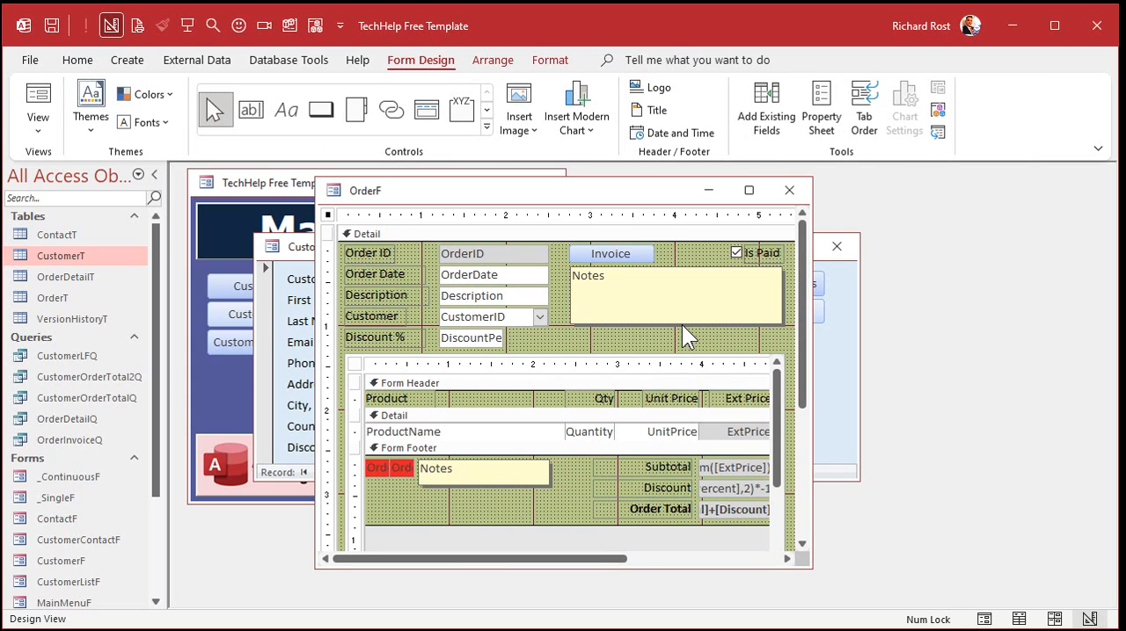
left_click(496, 316)
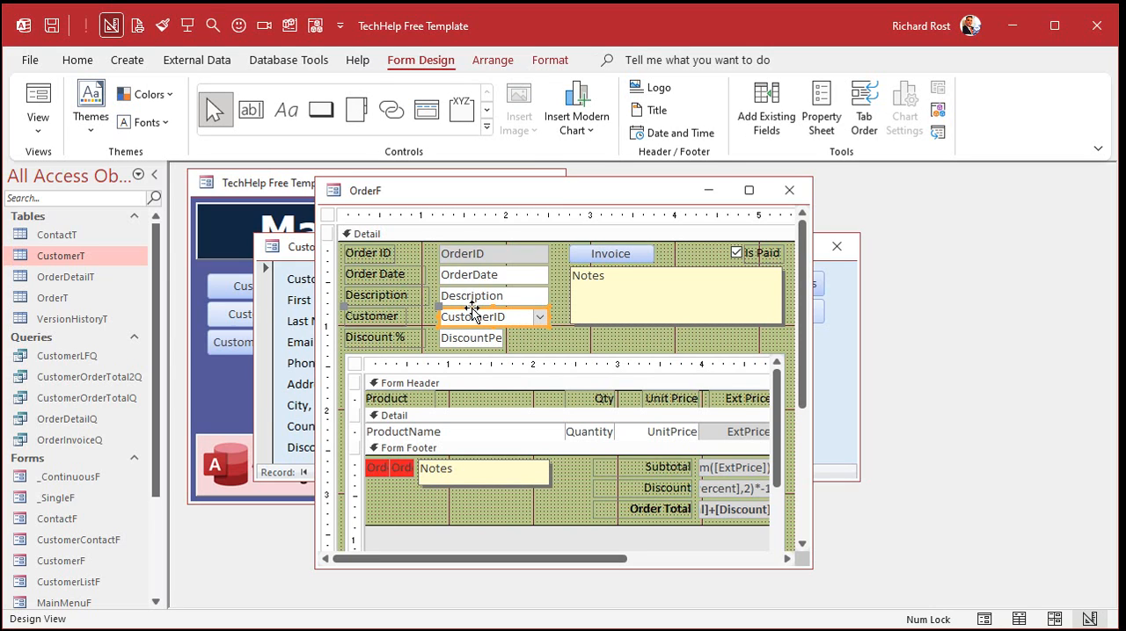
double_click(473, 310)
left_click(758, 259)
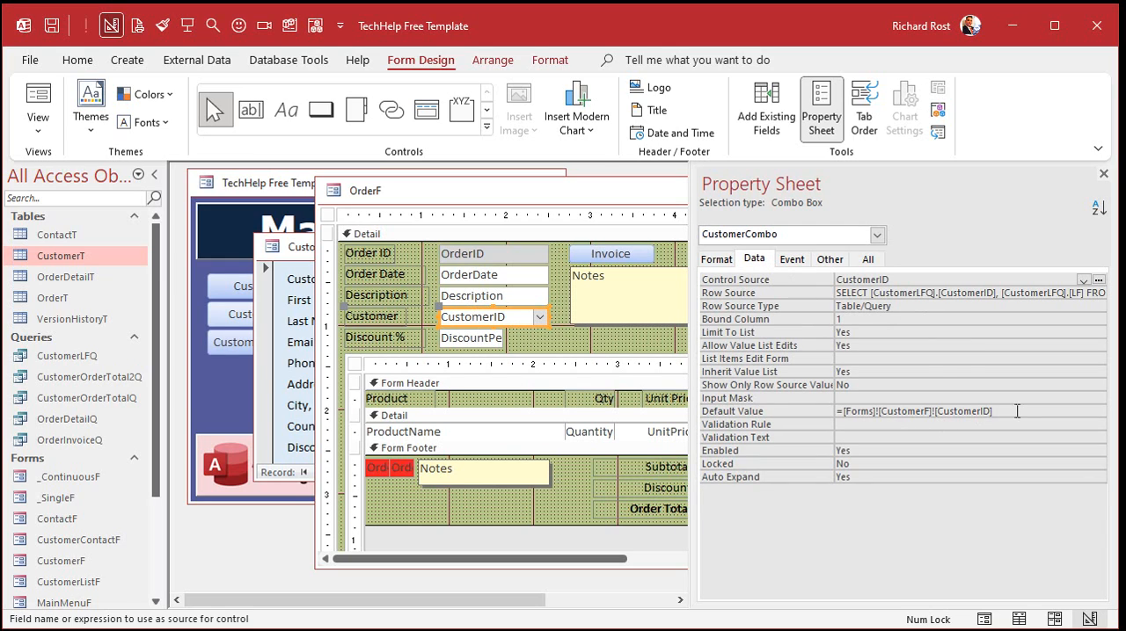
left_click_drag(1016, 411, 790, 413)
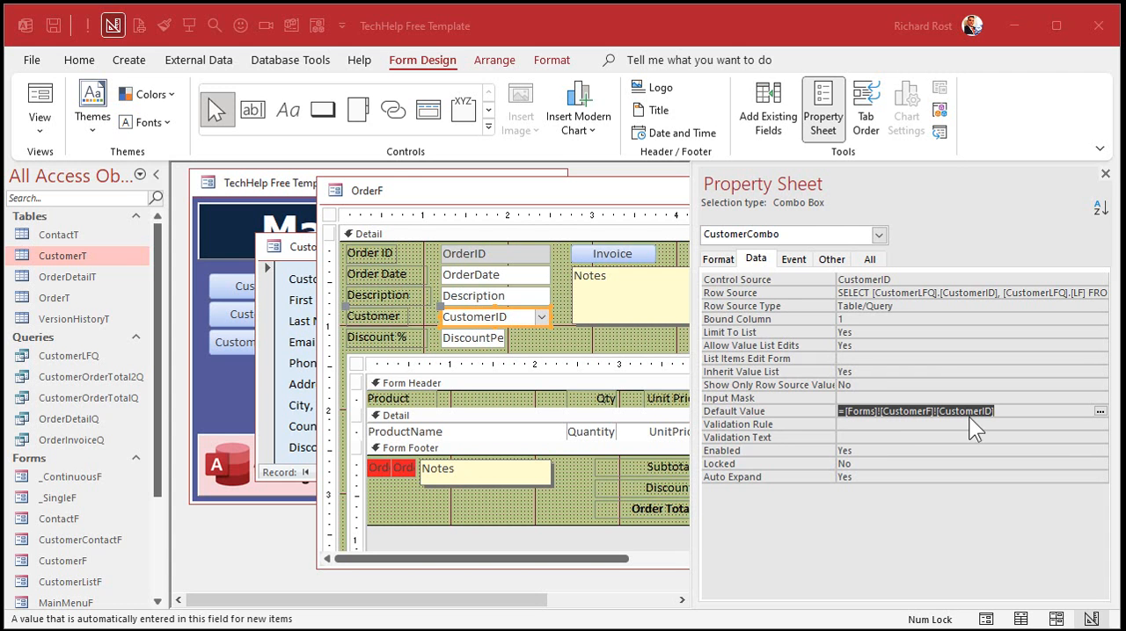
left_click_drag(1012, 410, 817, 409)
key("ctrl+c")
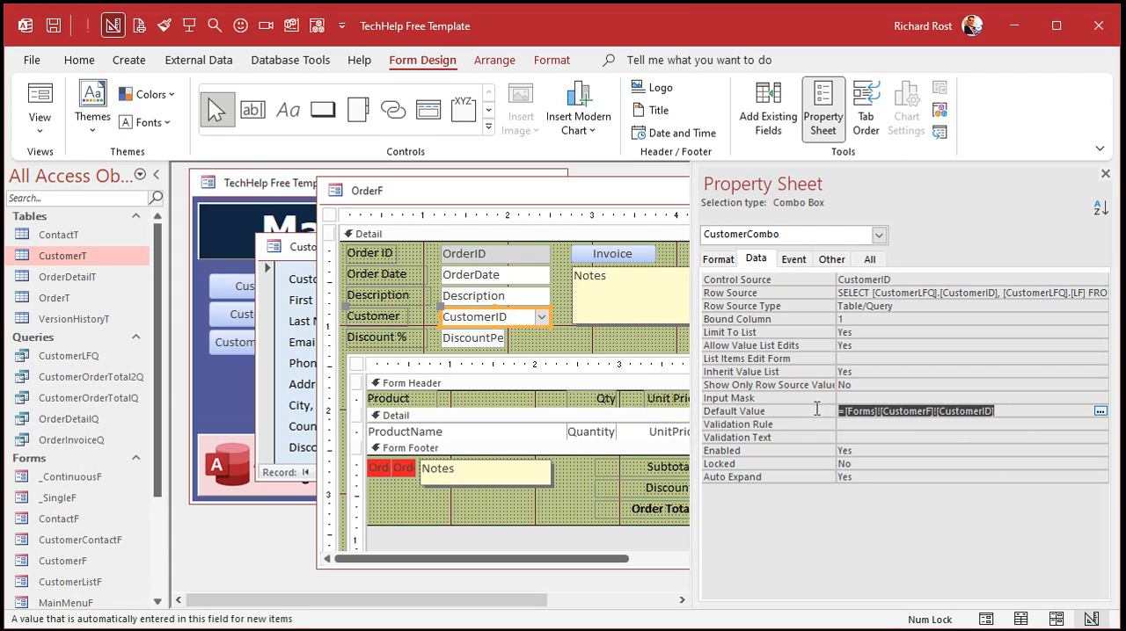
Set the order form's DiscountPercent default value to the DiscountPercent field of CustomerF by adapting the copied expression, and save and close the form.
left_click(476, 337)
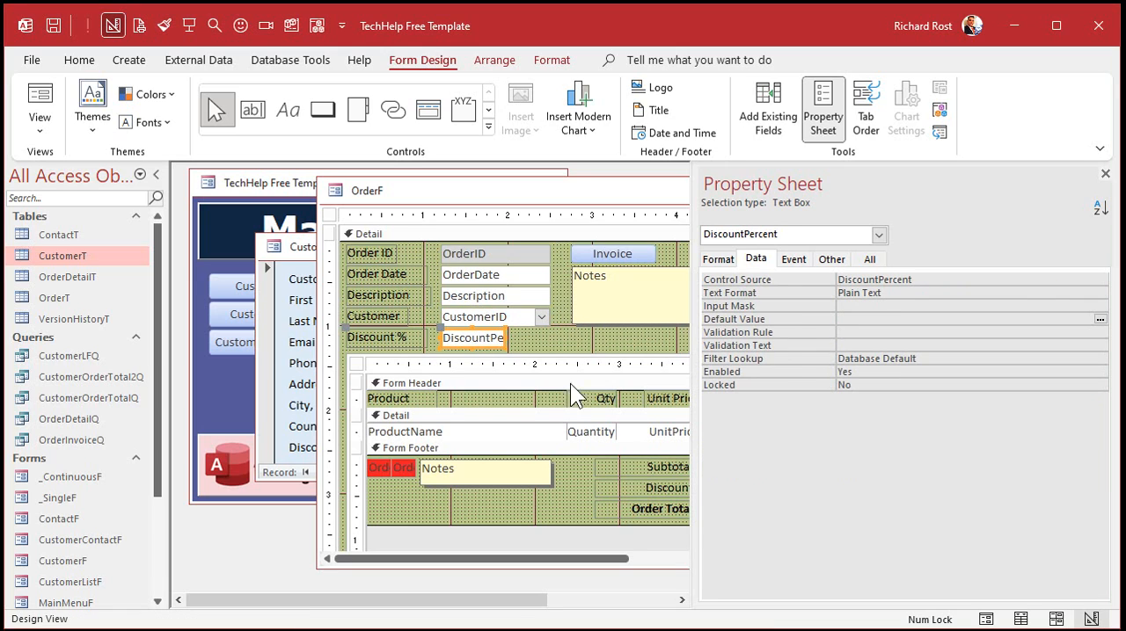
left_click(844, 319)
key("ctrl+v")
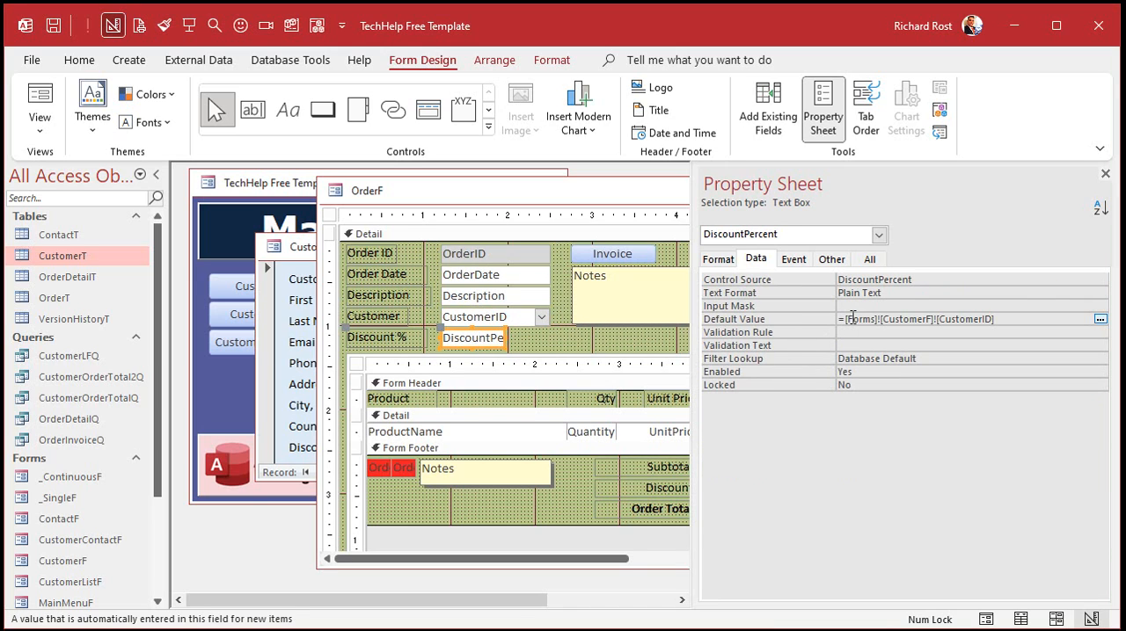
key("BackSpace")
key("BackSpace")
key("BackSpace")
key("BackSpace")
key("BackSpace")
key("BackSpace")
key("BackSpace")
key("BackSpace")
key("BackSpace")
key("BackSpace")
key("BackSpace")
key("BackSpace")
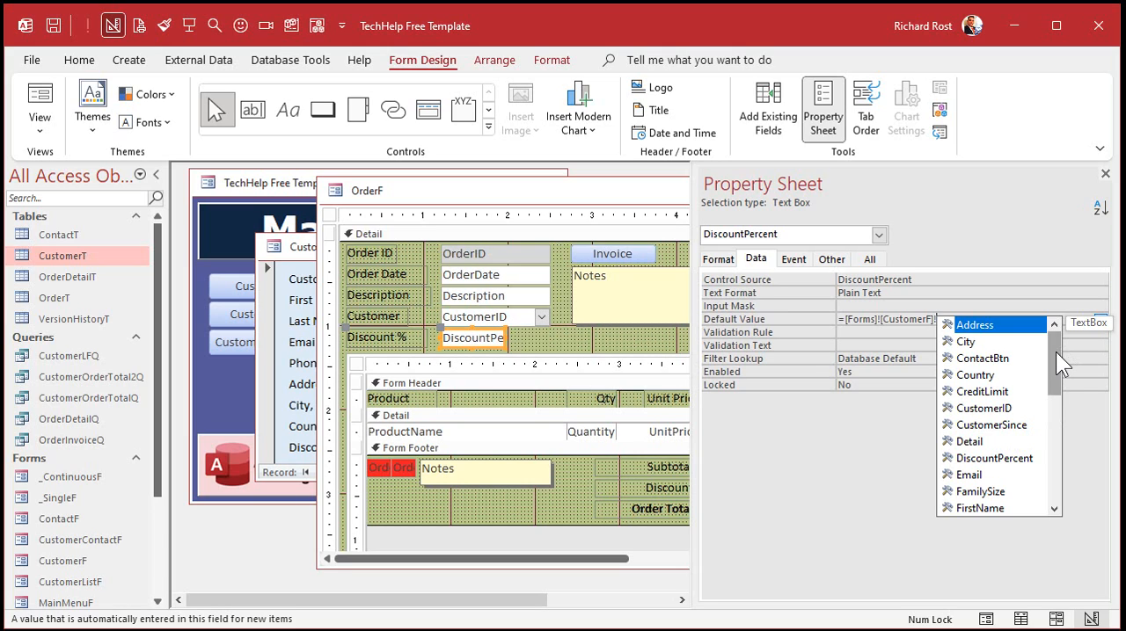
left_click_drag(1055, 352, 1046, 374)
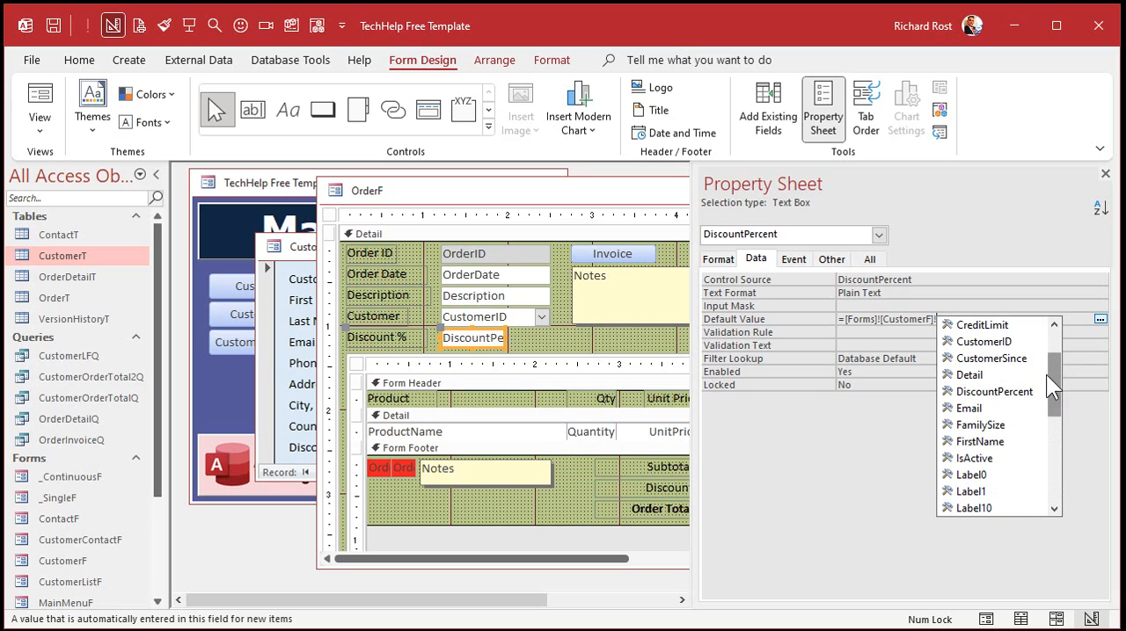
left_click(1000, 392)
double_click(1000, 393)
key("Return")
left_click(1105, 173)
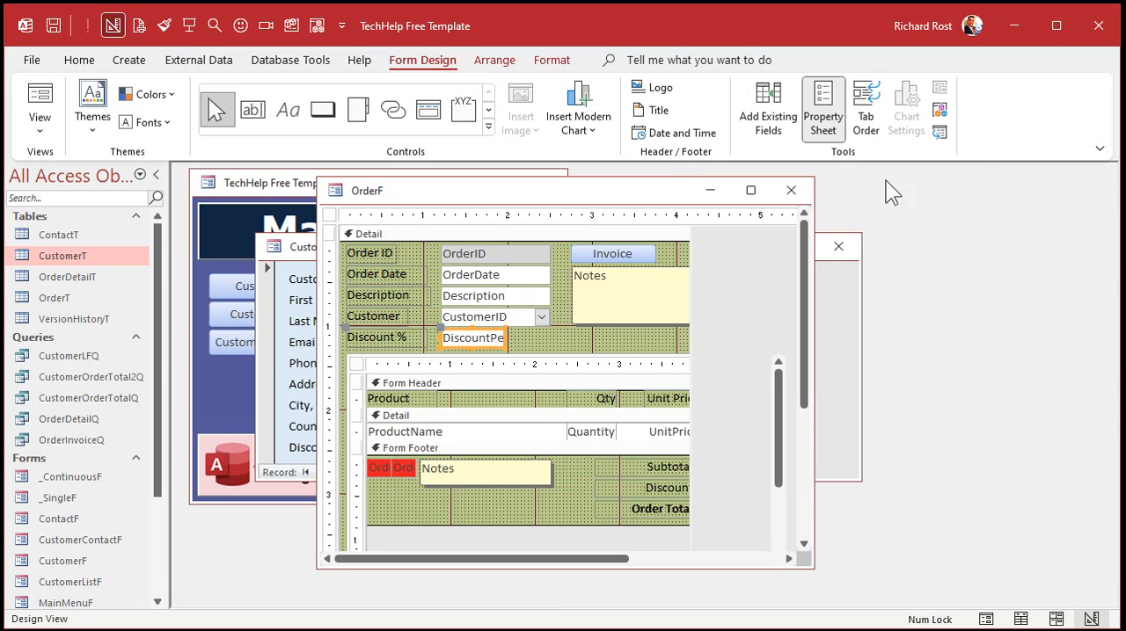
left_click(789, 190)
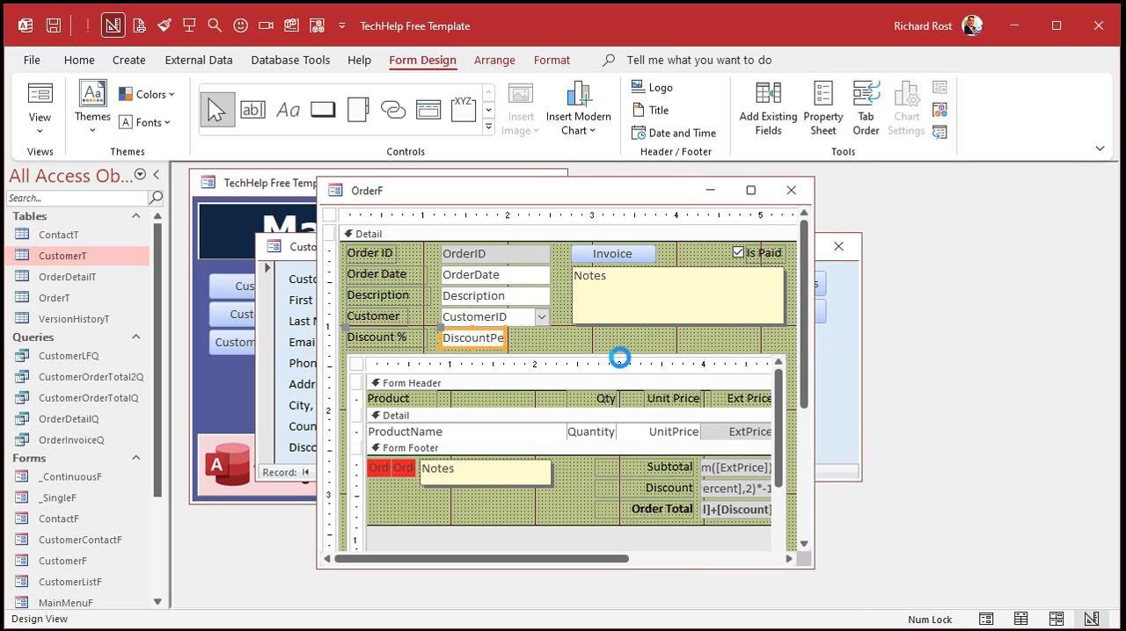
left_click(620, 353)
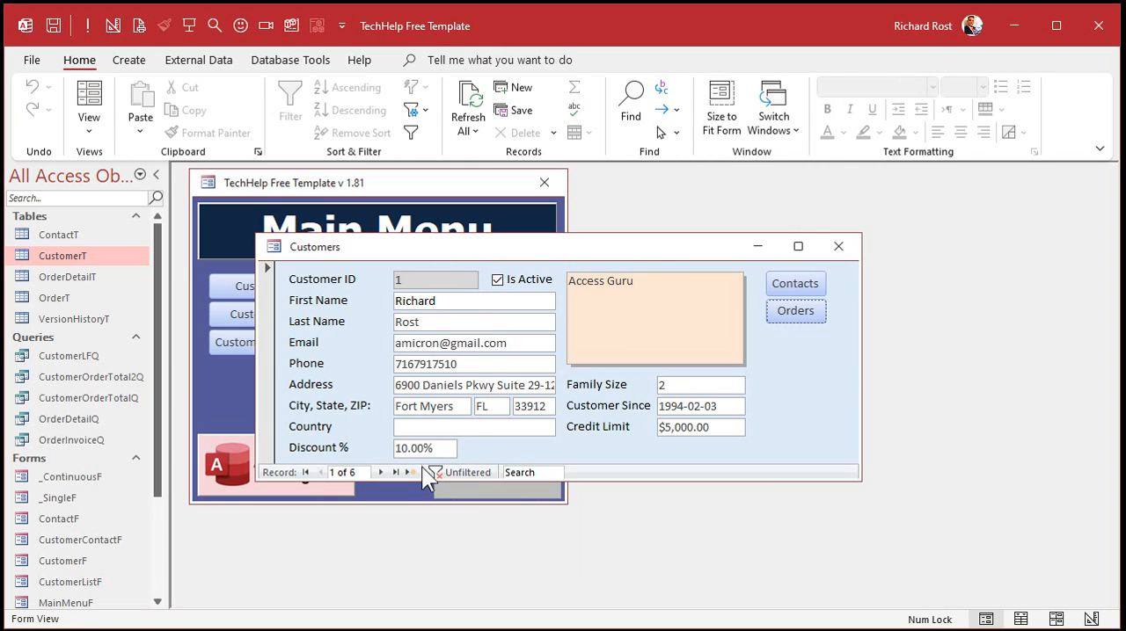
Check the default Discount % on a new order for the fourth customer, and close both forms.
left_click(380, 472)
left_click(380, 472)
left_click(379, 472)
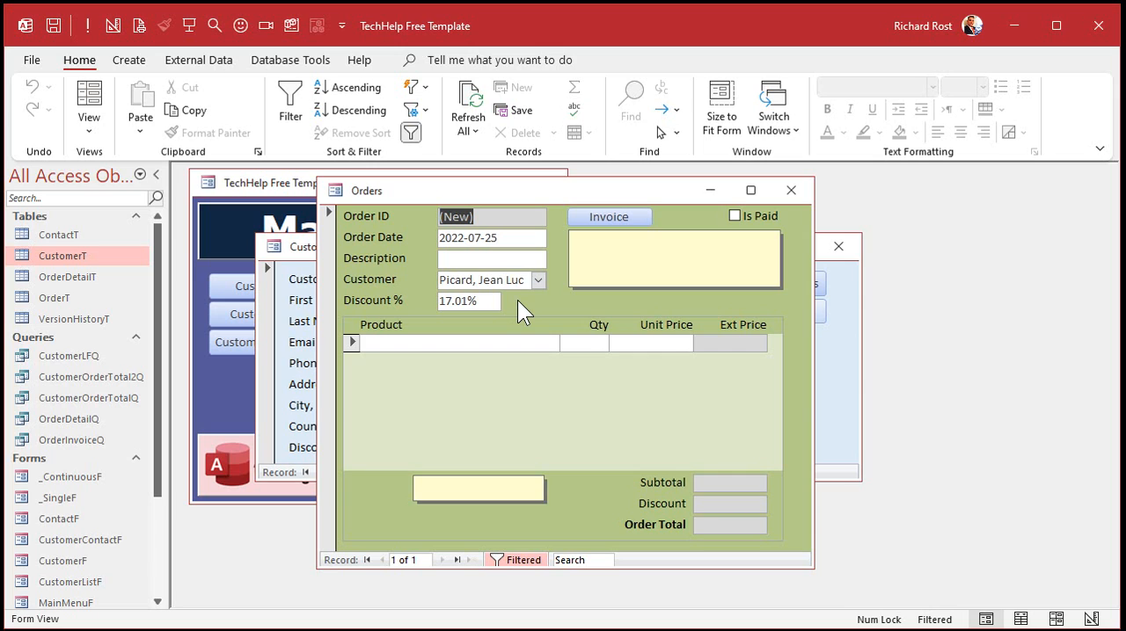
left_click(791, 191)
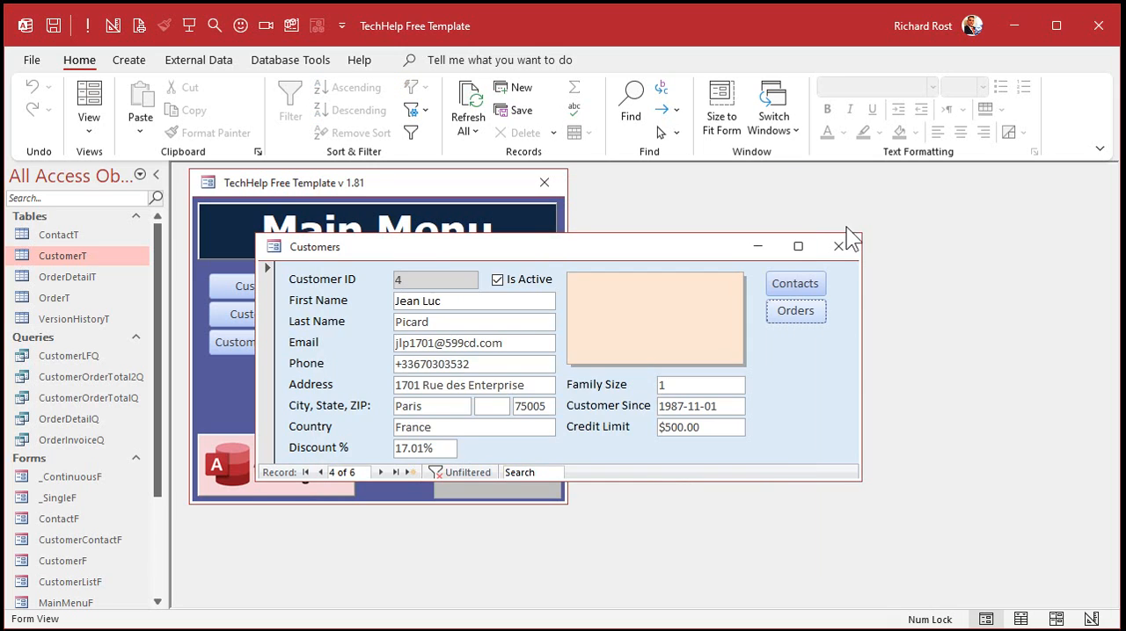
left_click(843, 244)
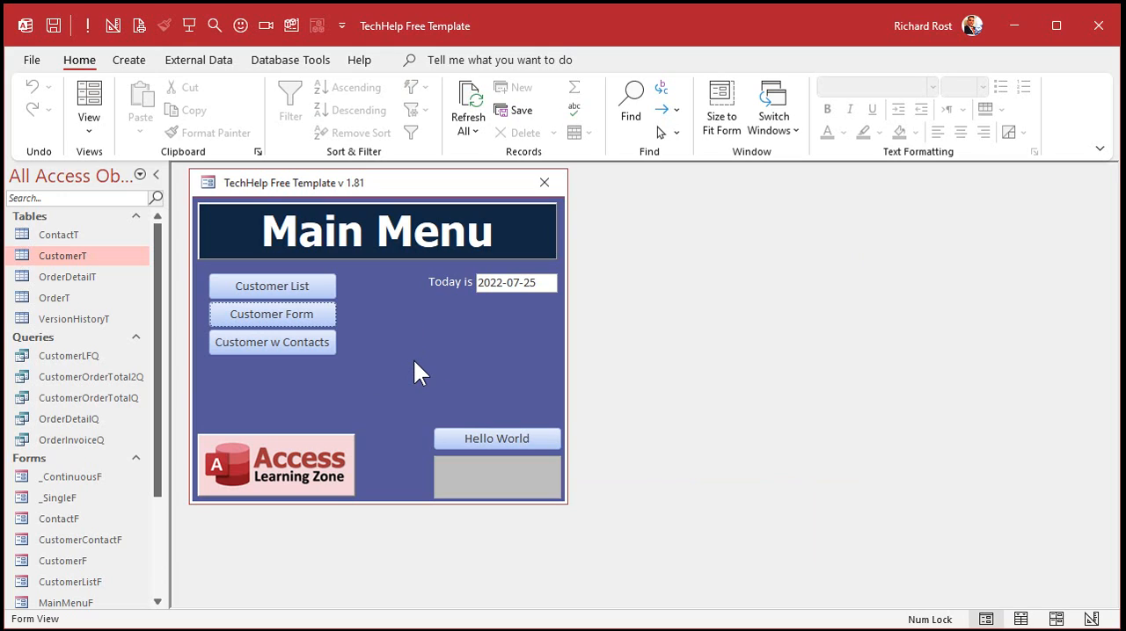
Open OrderF directly, start a new order, choose the second listed customer, and check its Discount %.
left_click_drag(156, 338, 163, 483)
double_click(52, 500)
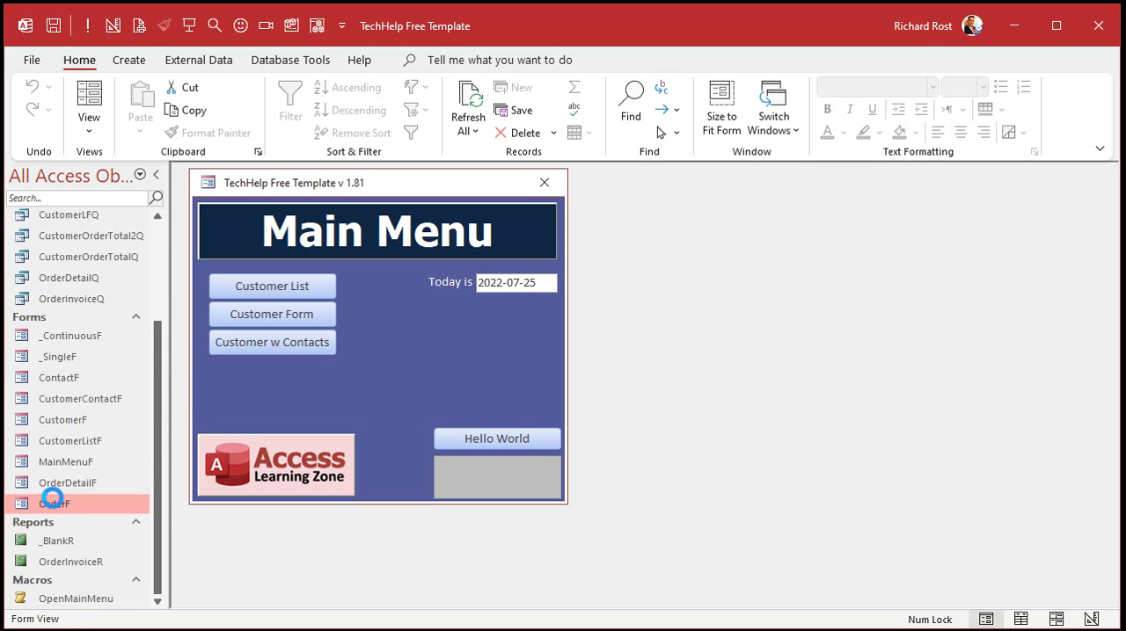
left_click(472, 560)
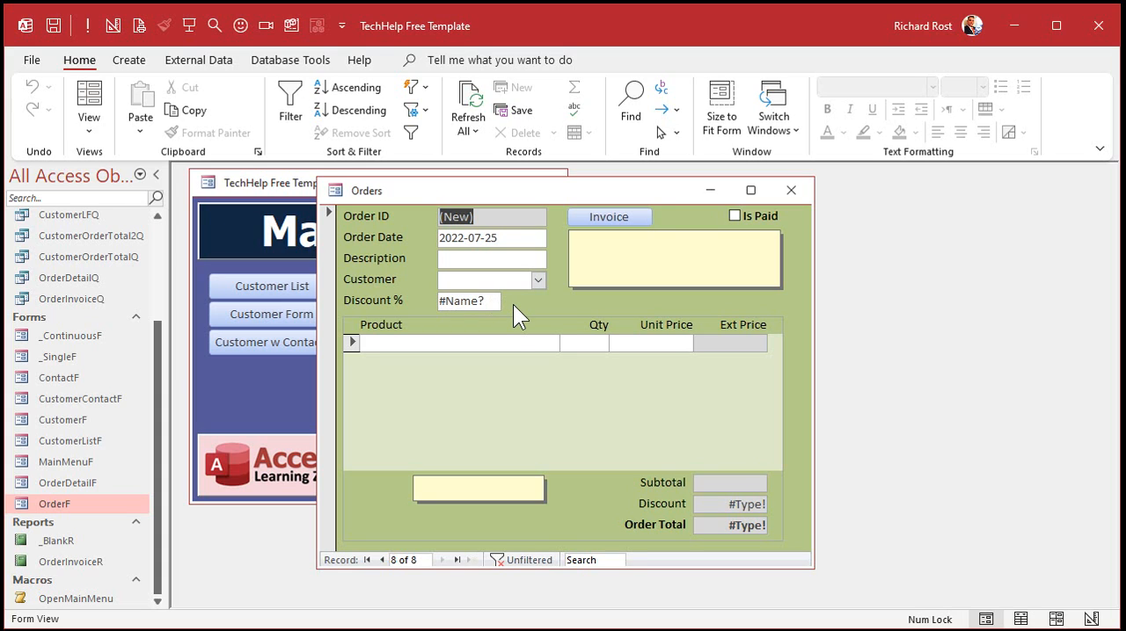
left_click(537, 280)
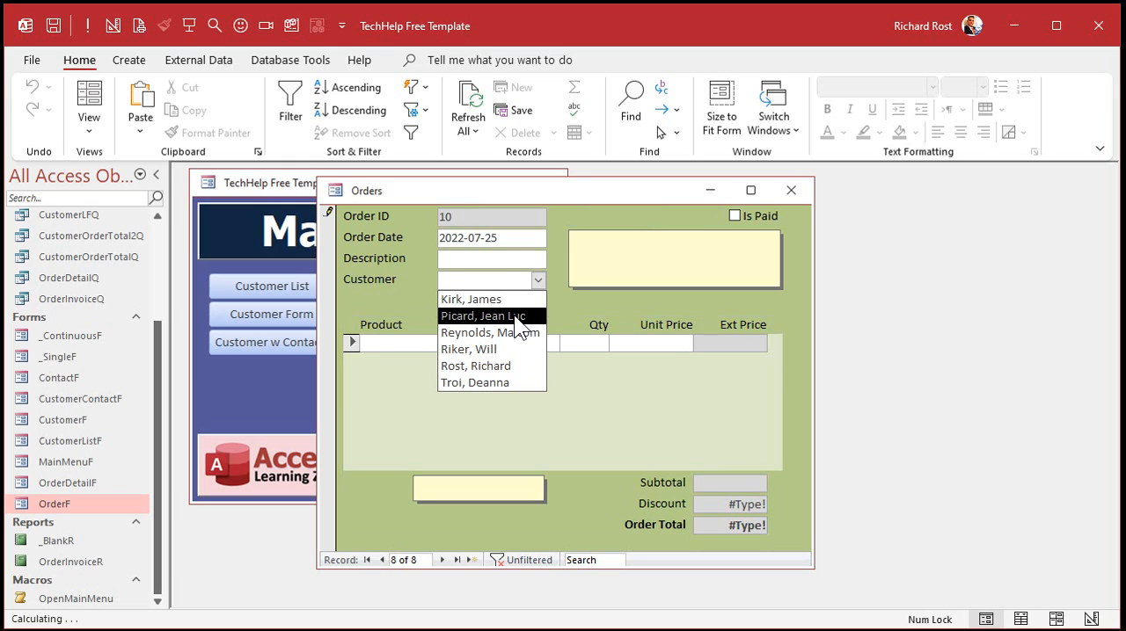
left_click(513, 315)
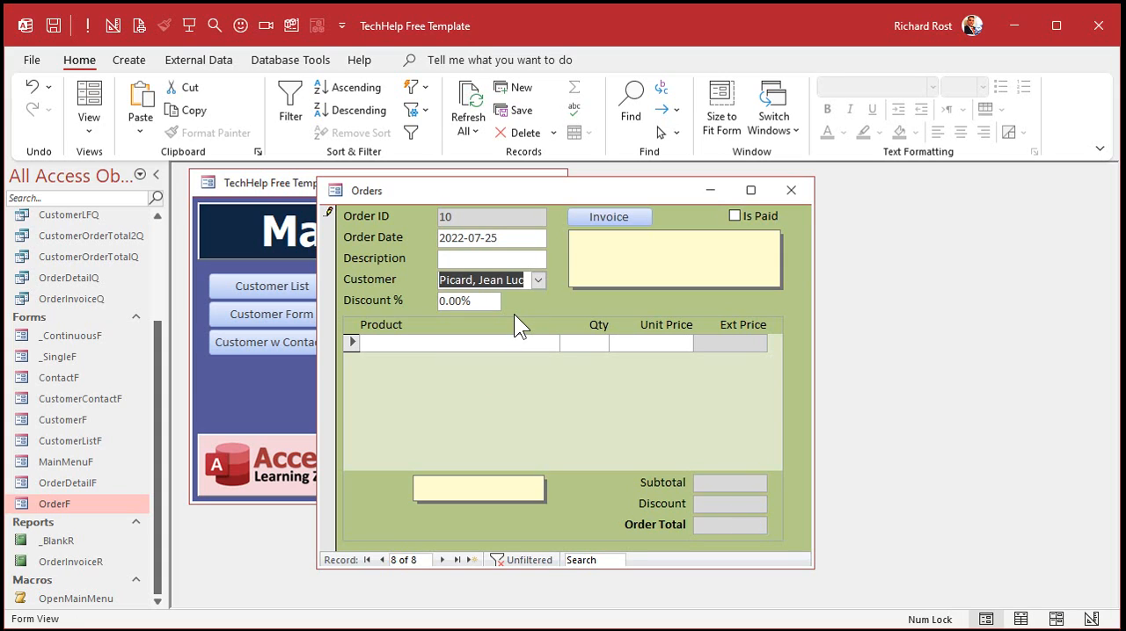
key("Tab")
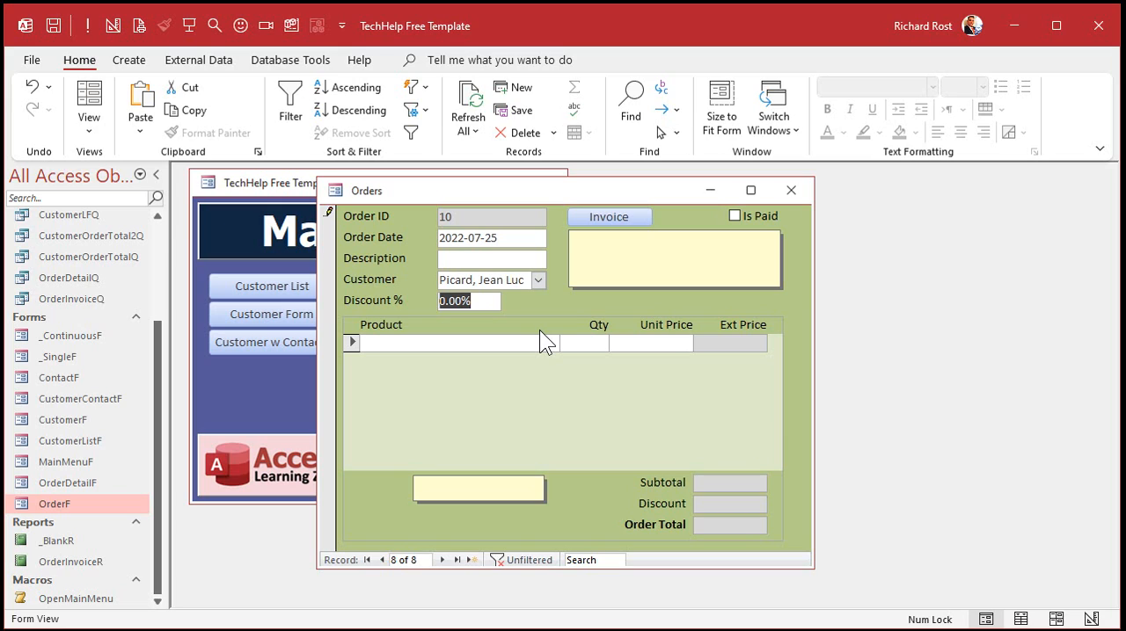
left_click(538, 281)
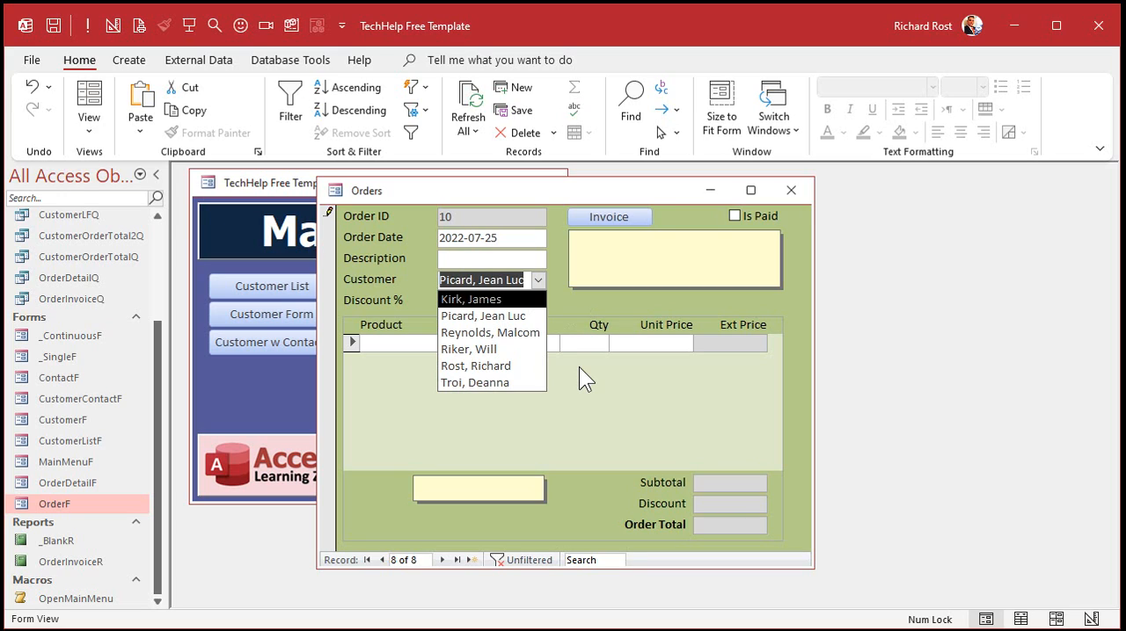
left_click(532, 317)
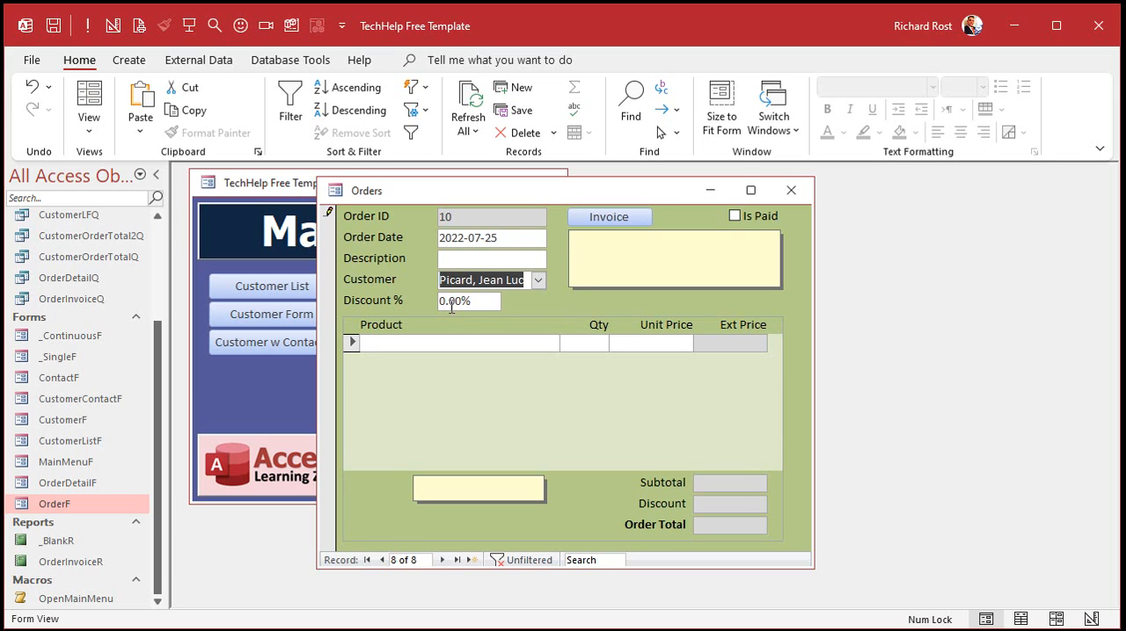
Inspect the Customer combo box's data properties in the order form's design view, and close the form.
right_click(534, 193)
left_click(598, 330)
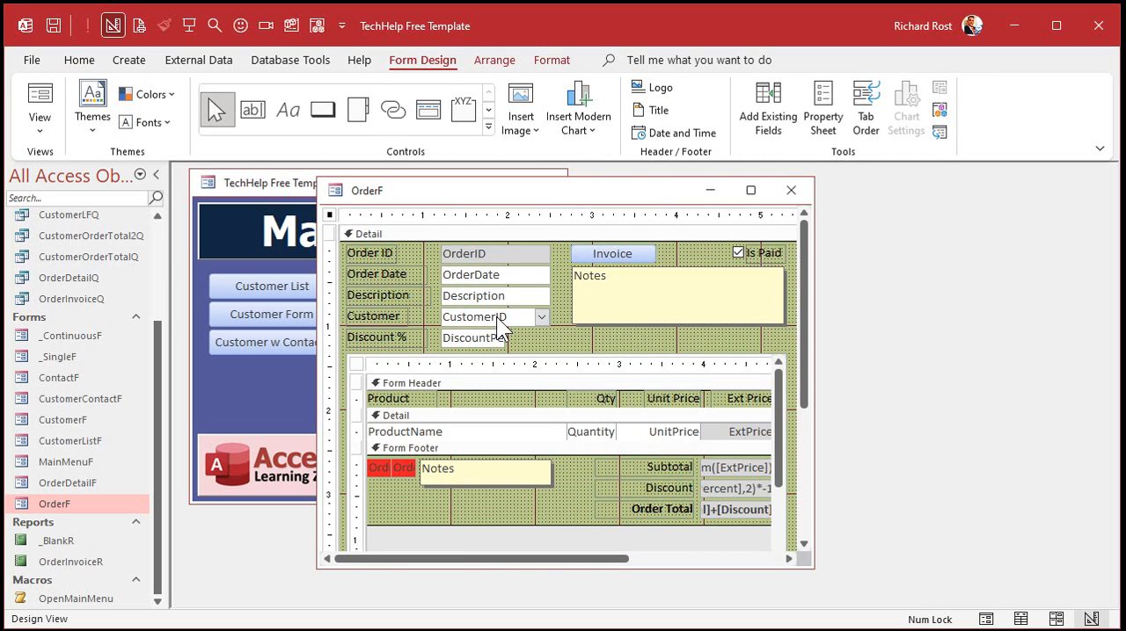
double_click(498, 317)
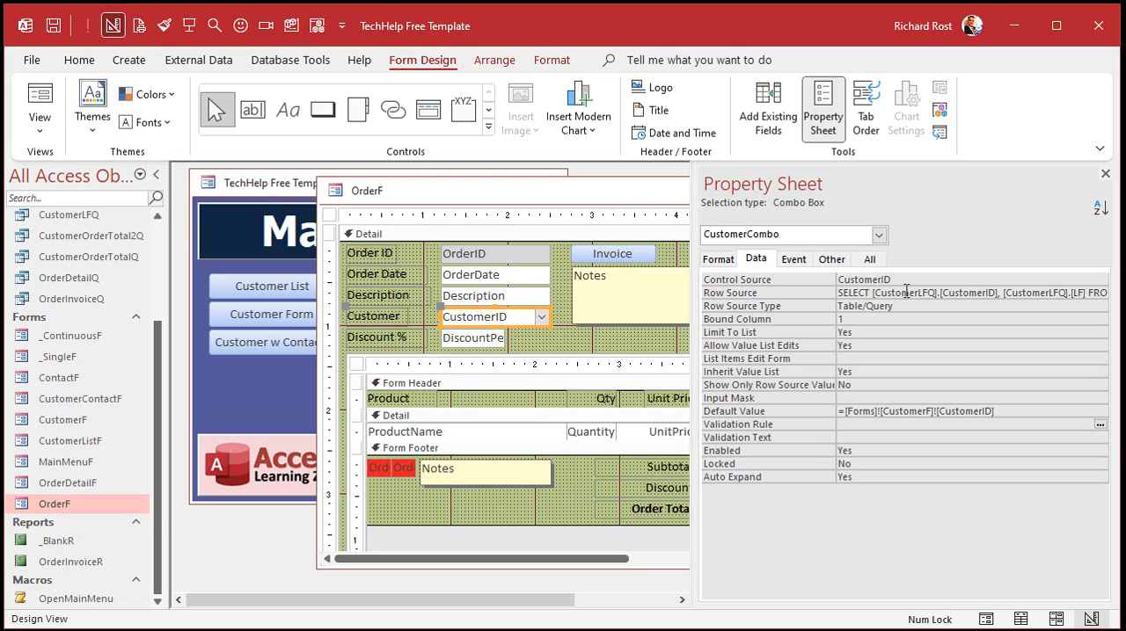
left_click(1105, 174)
left_click(790, 191)
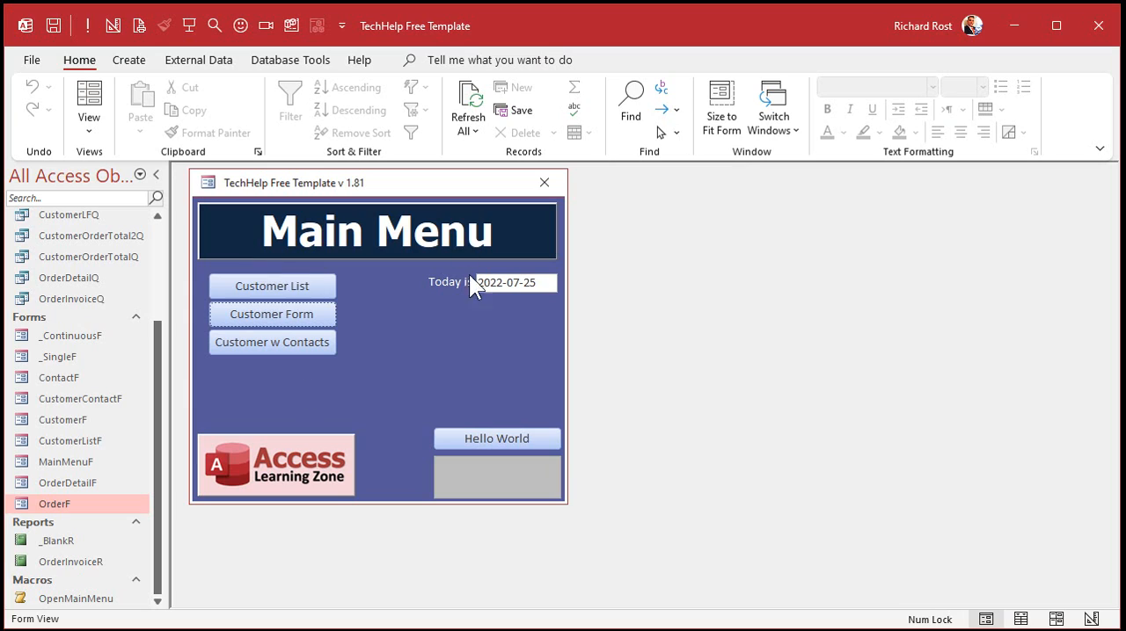
Open the CustomerLFQ query and widen its LF column to fit the full customer names.
left_click(156, 240)
double_click(73, 357)
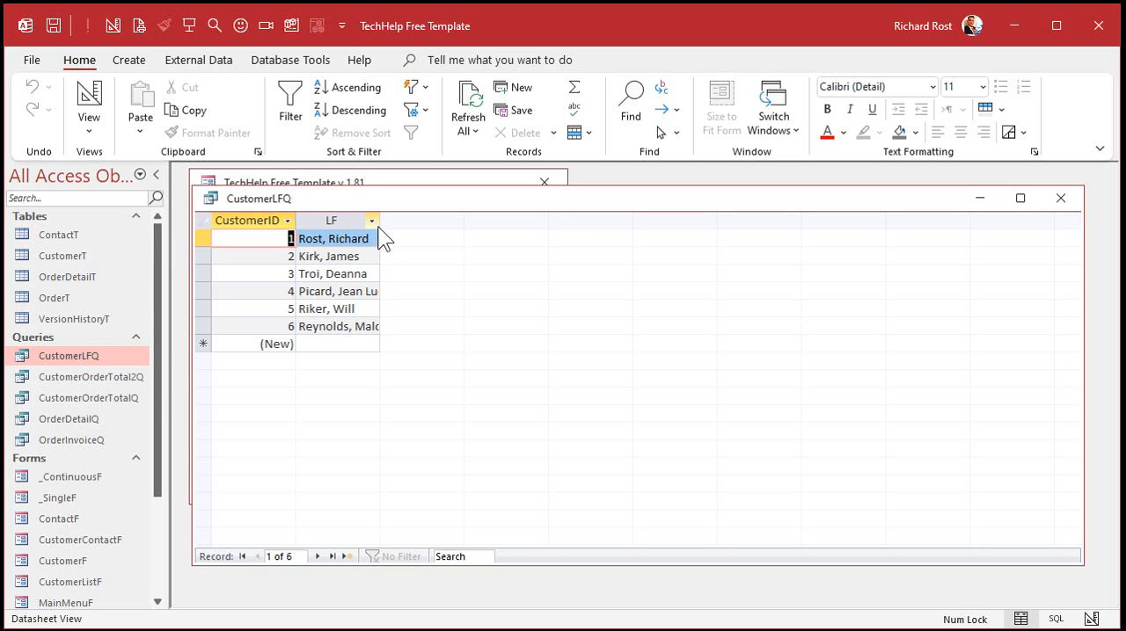
left_click_drag(380, 220, 474, 253)
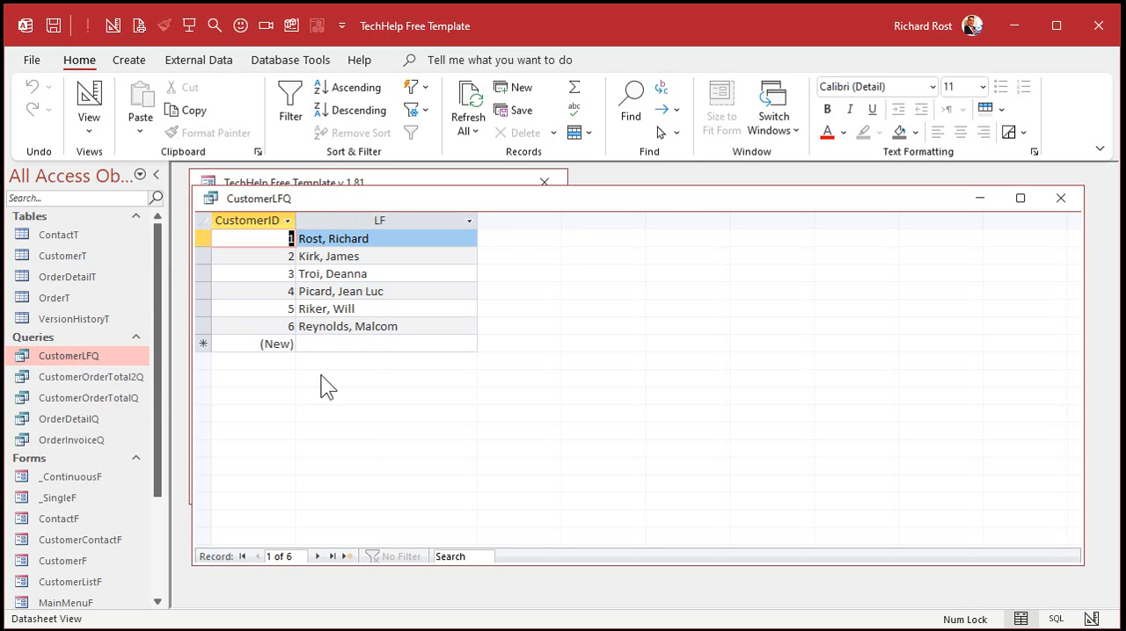
Add the DiscountPercent field from CustomerT to the CustomerLFQ query design, run the query, and save and close it.
right_click(509, 199)
left_click(588, 290)
left_click_drag(355, 281, 354, 322)
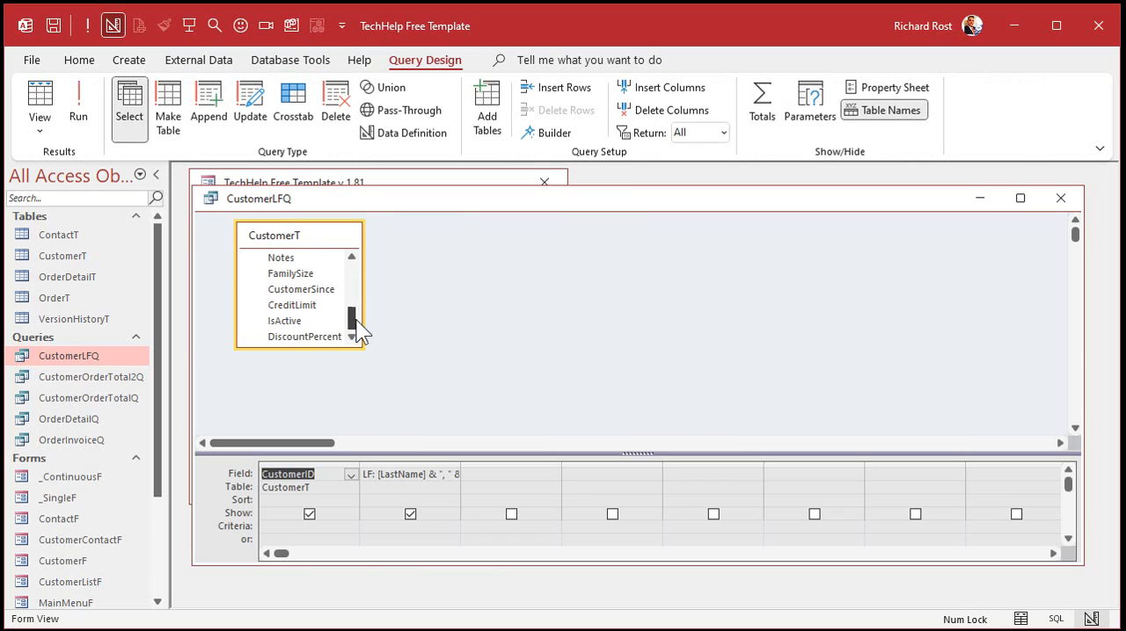
double_click(324, 340)
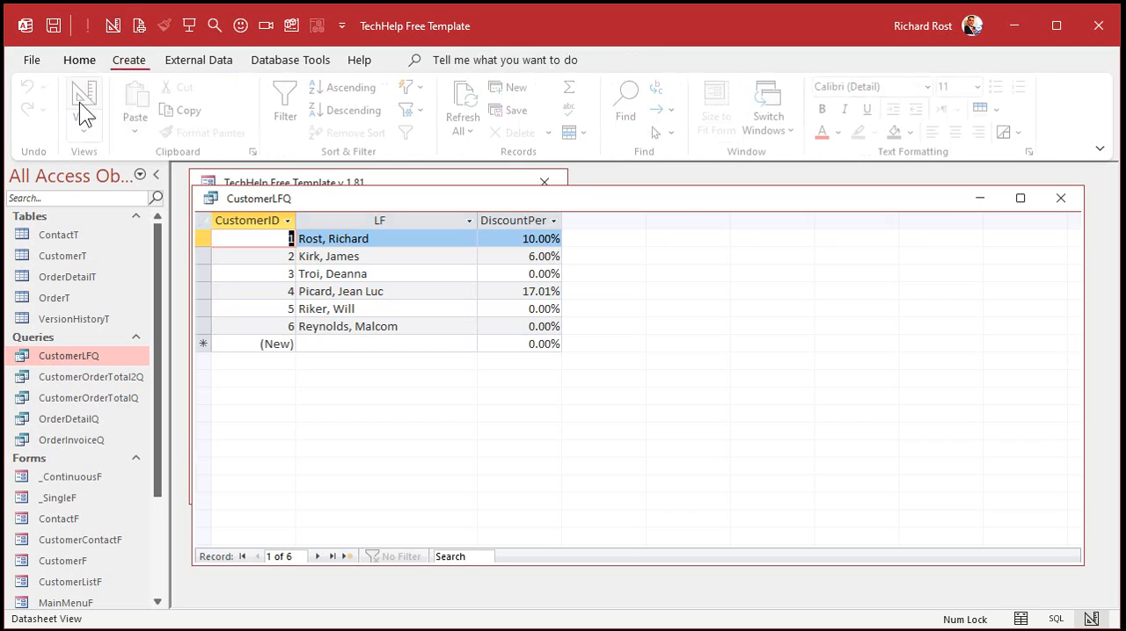
left_click(78, 108)
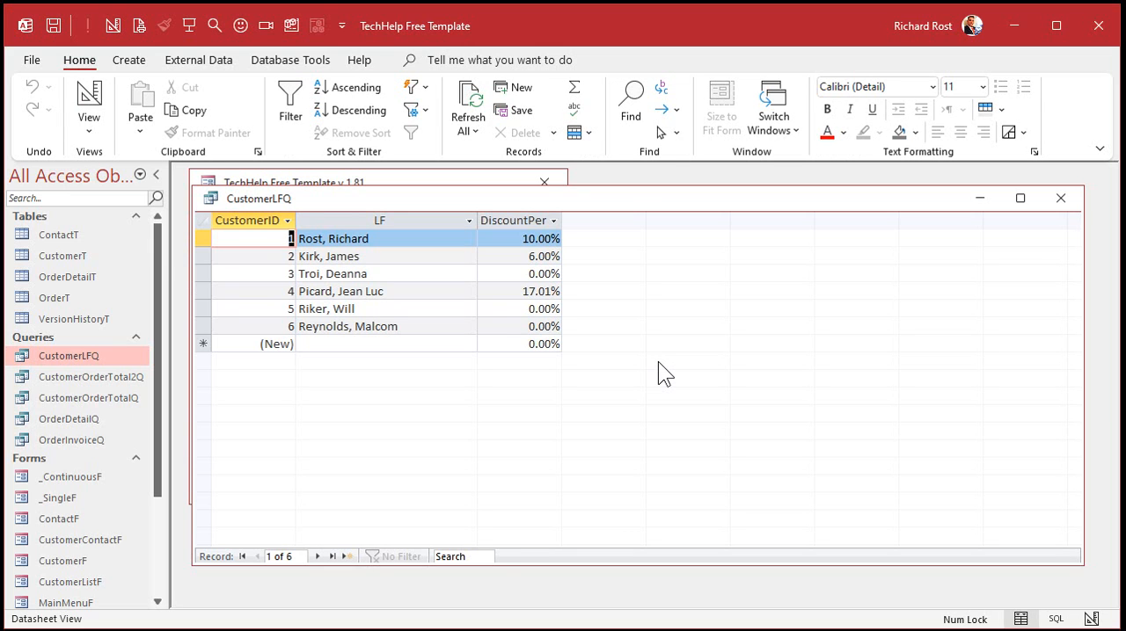
left_click(1068, 201)
Open the first customer's orders from the customer form and look at the choices in the order's Customer combo box.
left_click(317, 316)
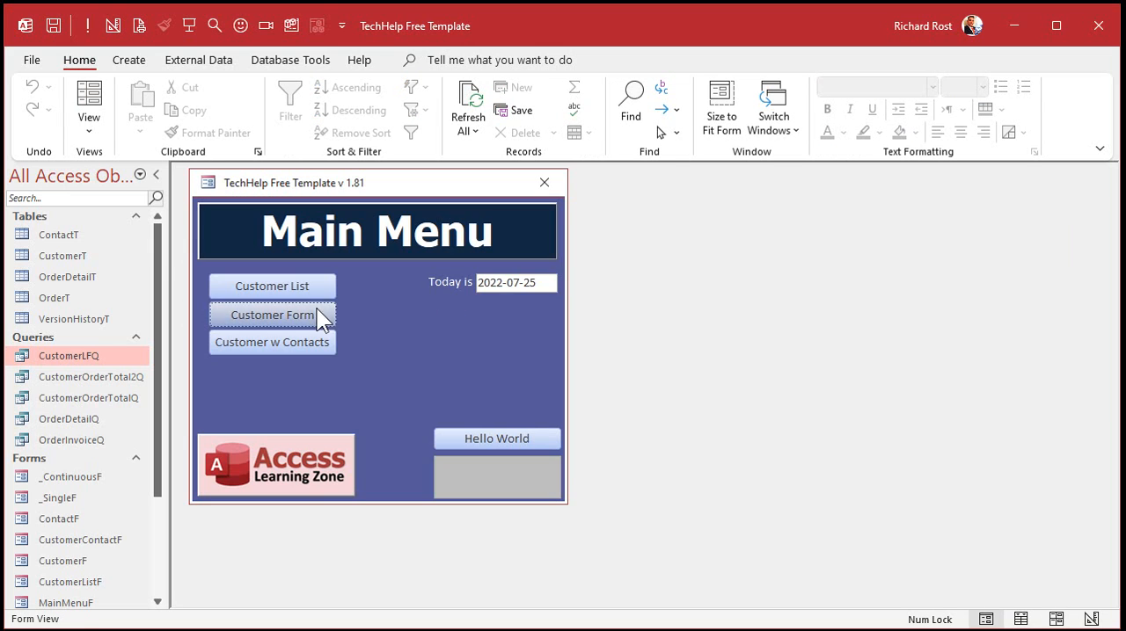
left_click(791, 312)
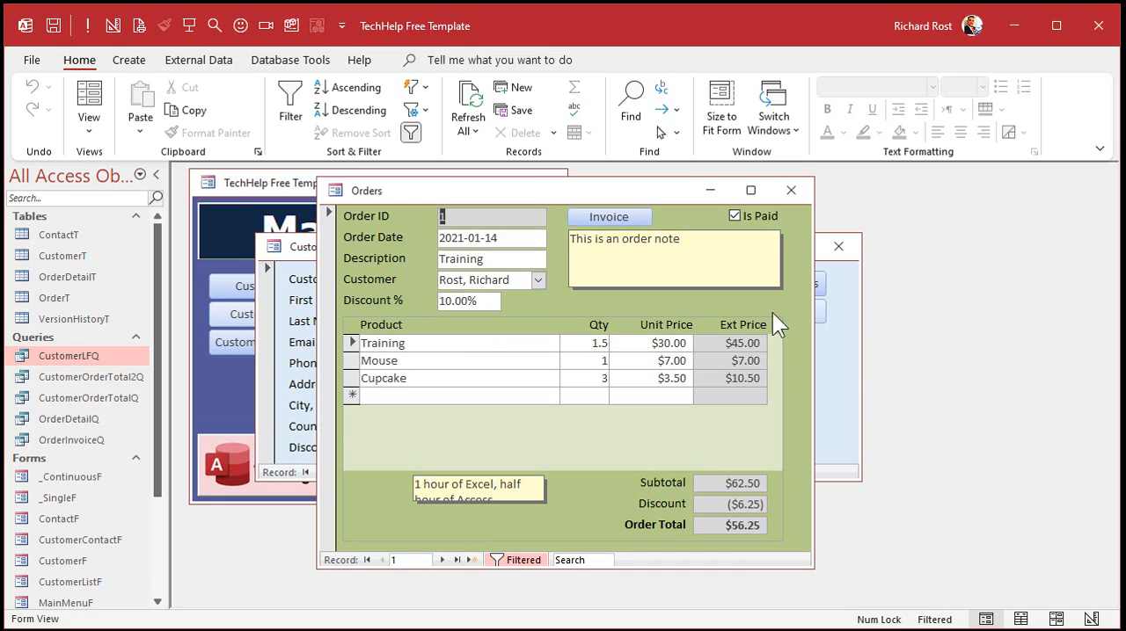
left_click(538, 280)
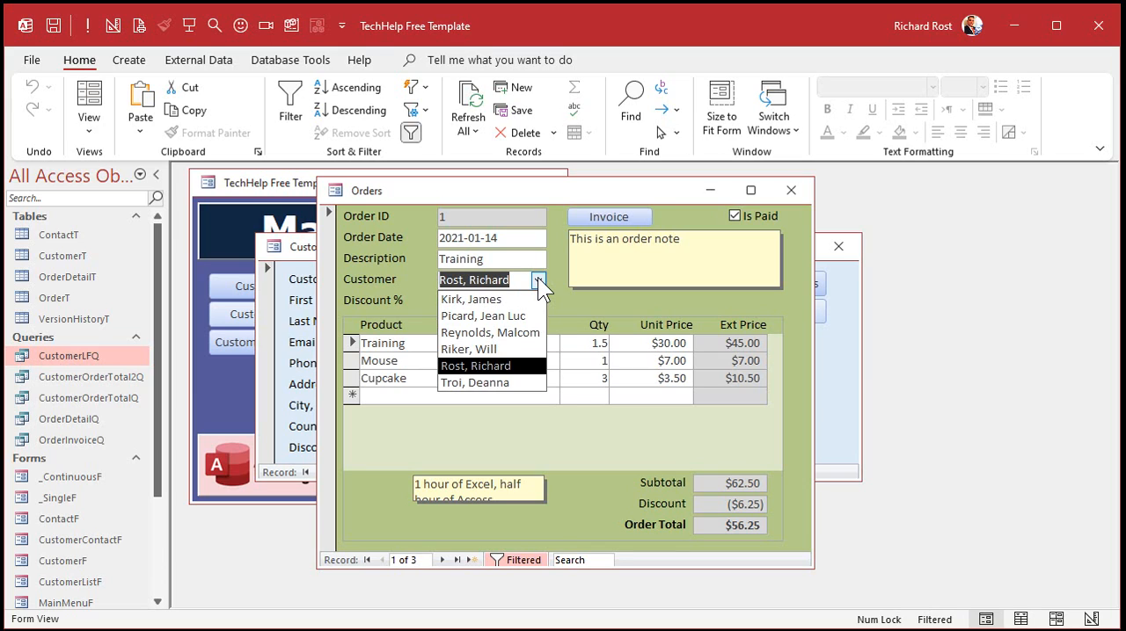
left_click(559, 188)
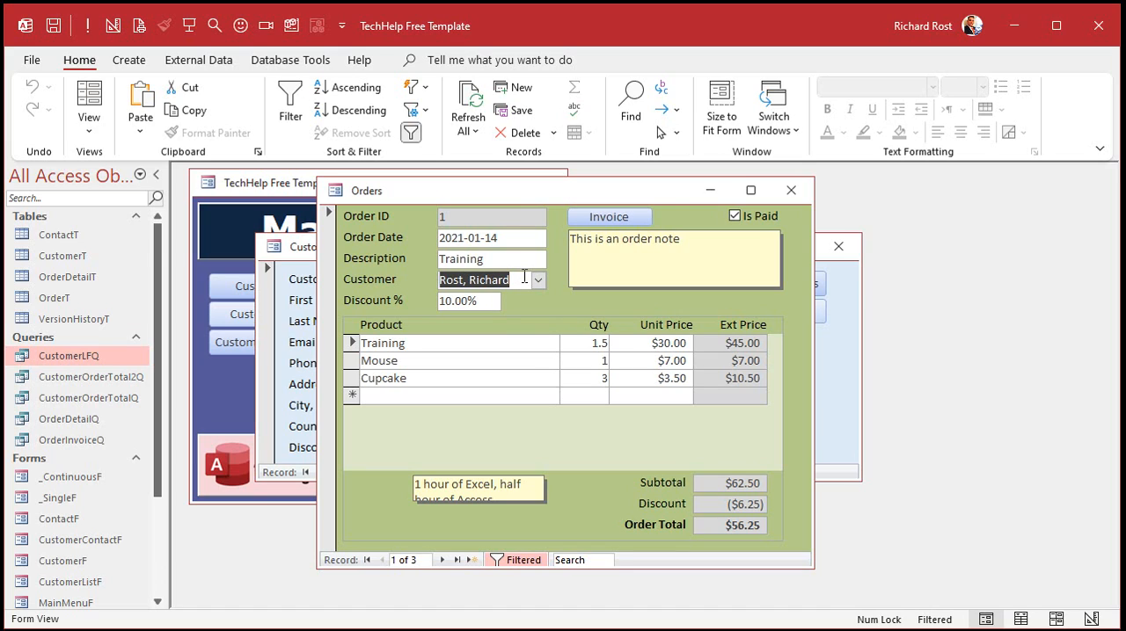
Switch the order form to design view and show the properties of the Customer combo box.
right_click(523, 190)
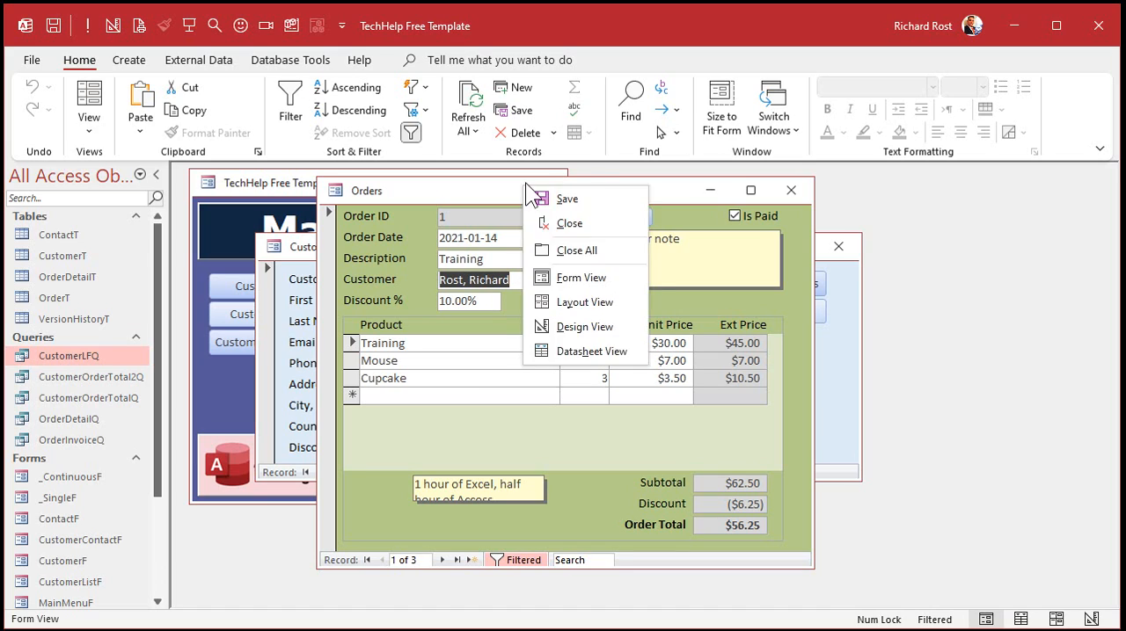
left_click(586, 338)
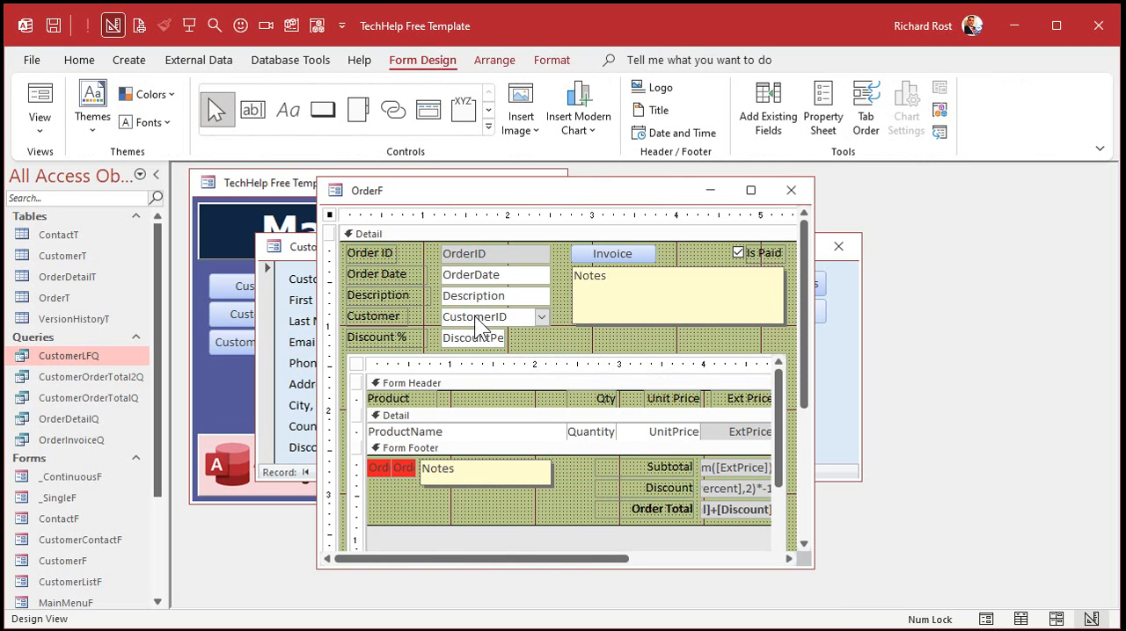
double_click(474, 317)
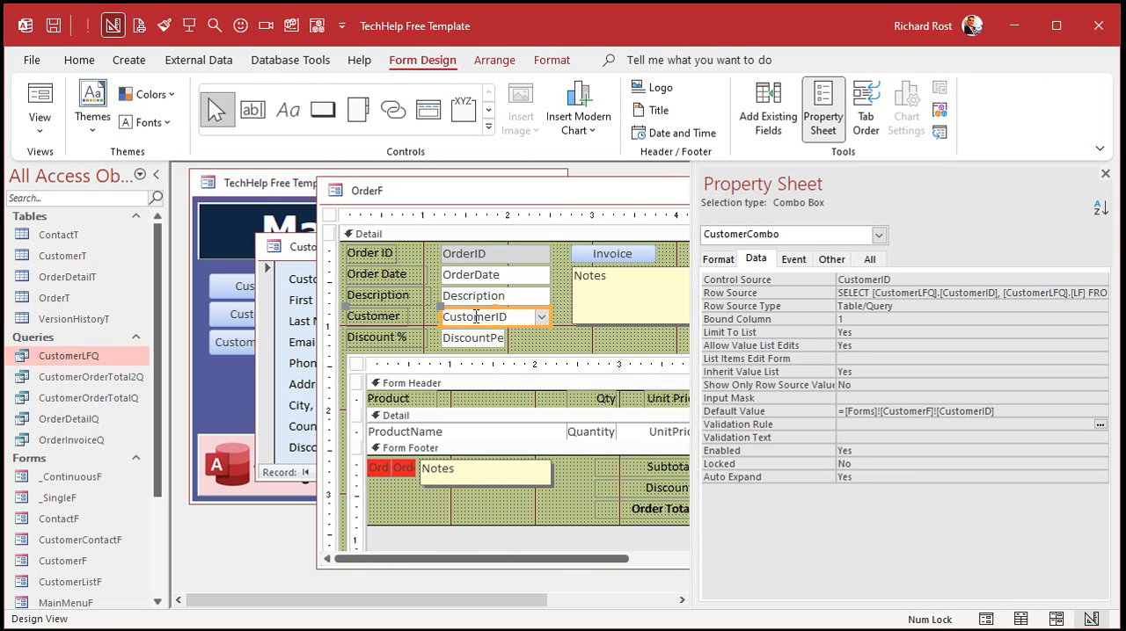
Examine the SQL statement in the Customer combo box's Row Source in an enlarged view, and close it without changes.
left_click(914, 293)
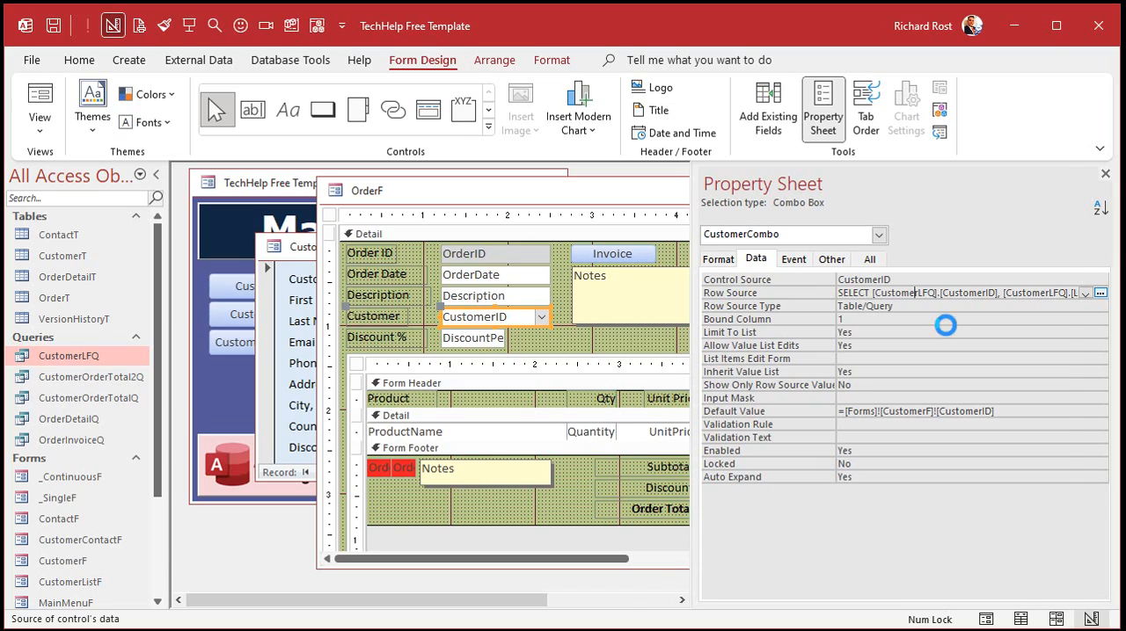
key("shift+F2")
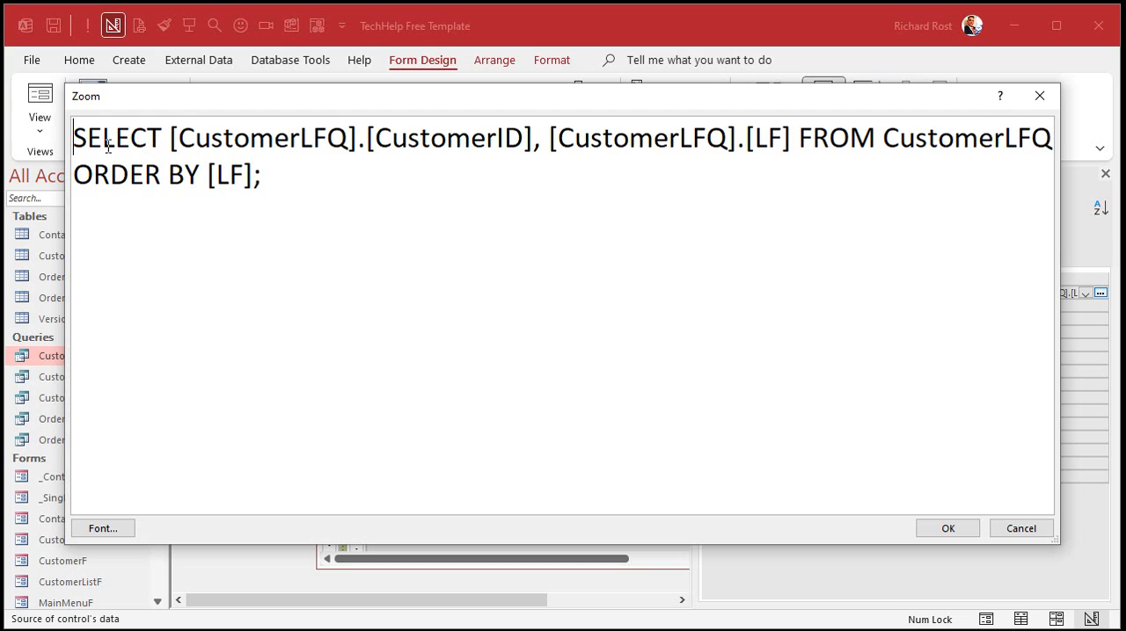
double_click(432, 147)
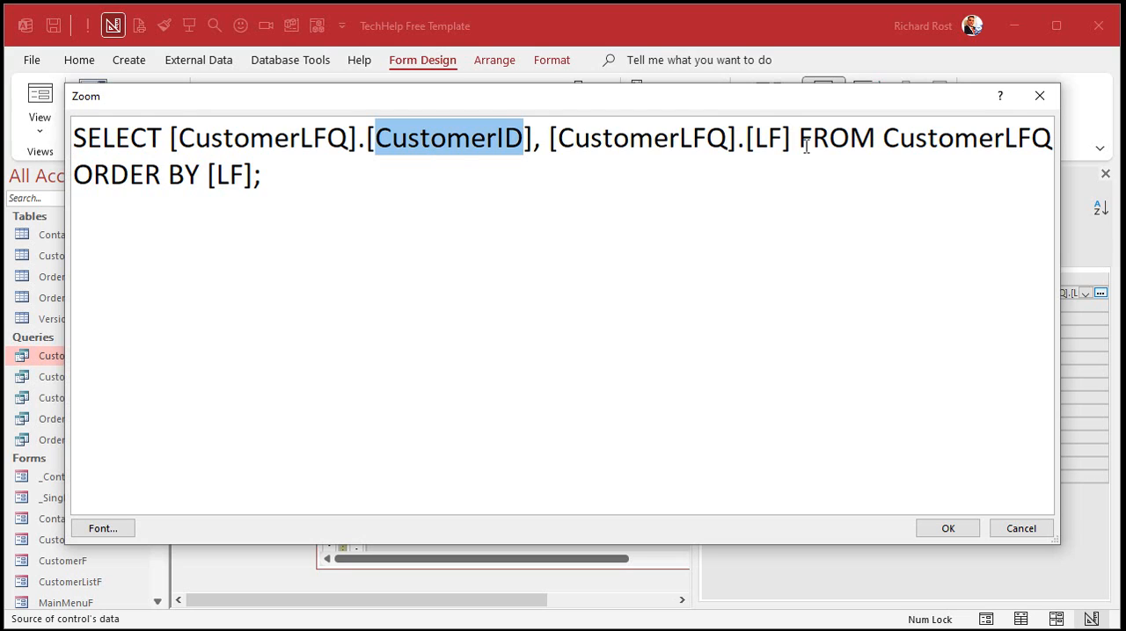
double_click(772, 137)
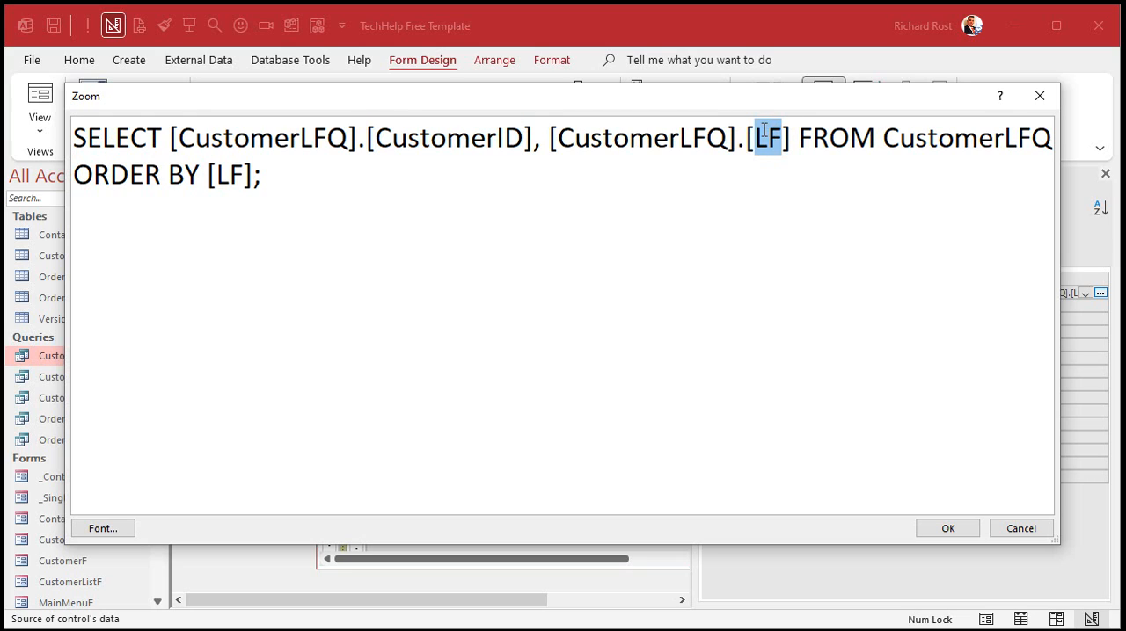
left_click(916, 141)
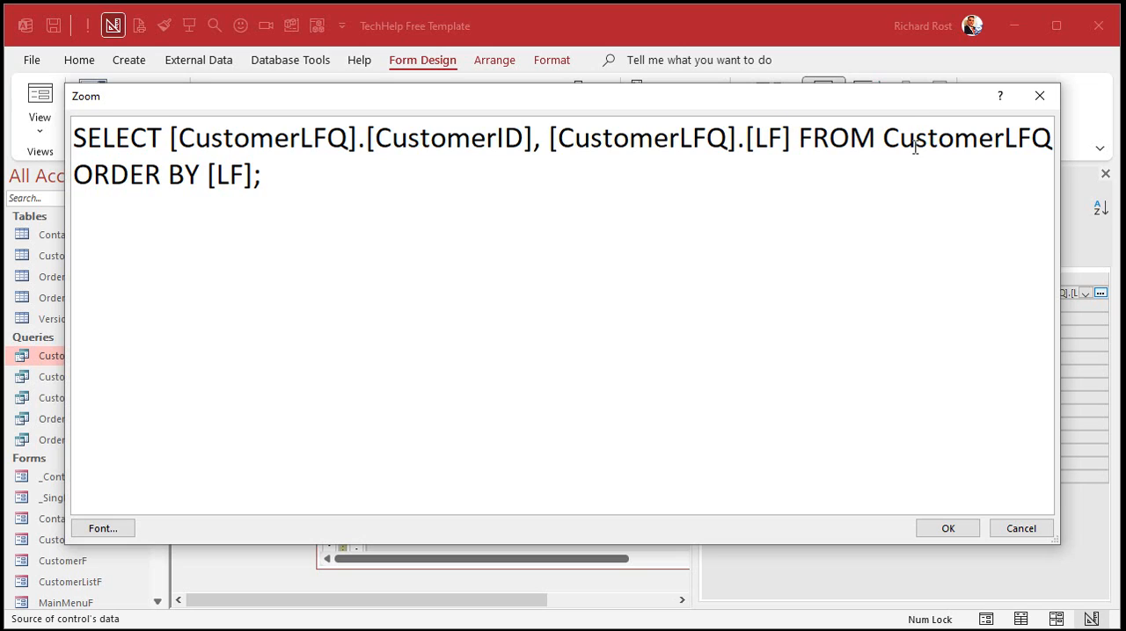
double_click(226, 175)
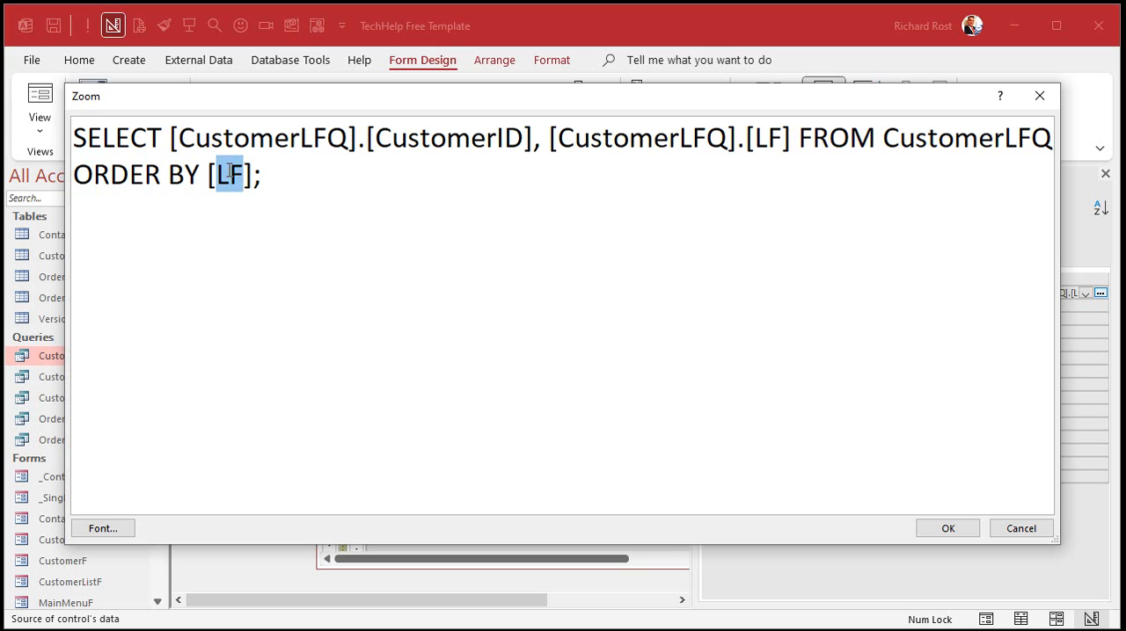
left_click(299, 173)
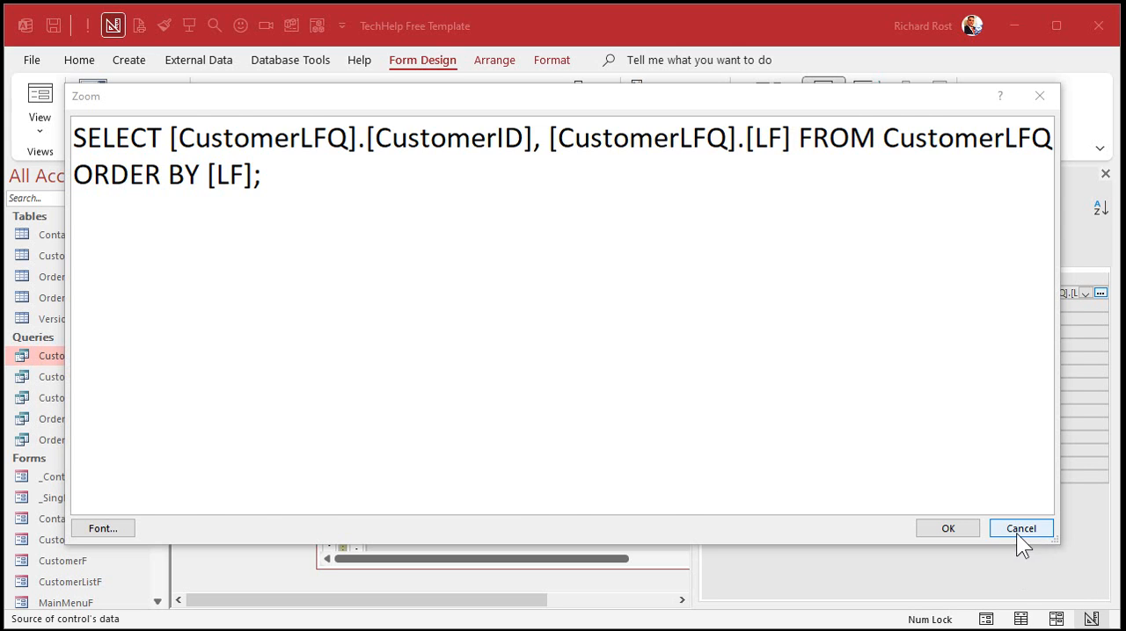
left_click(1017, 531)
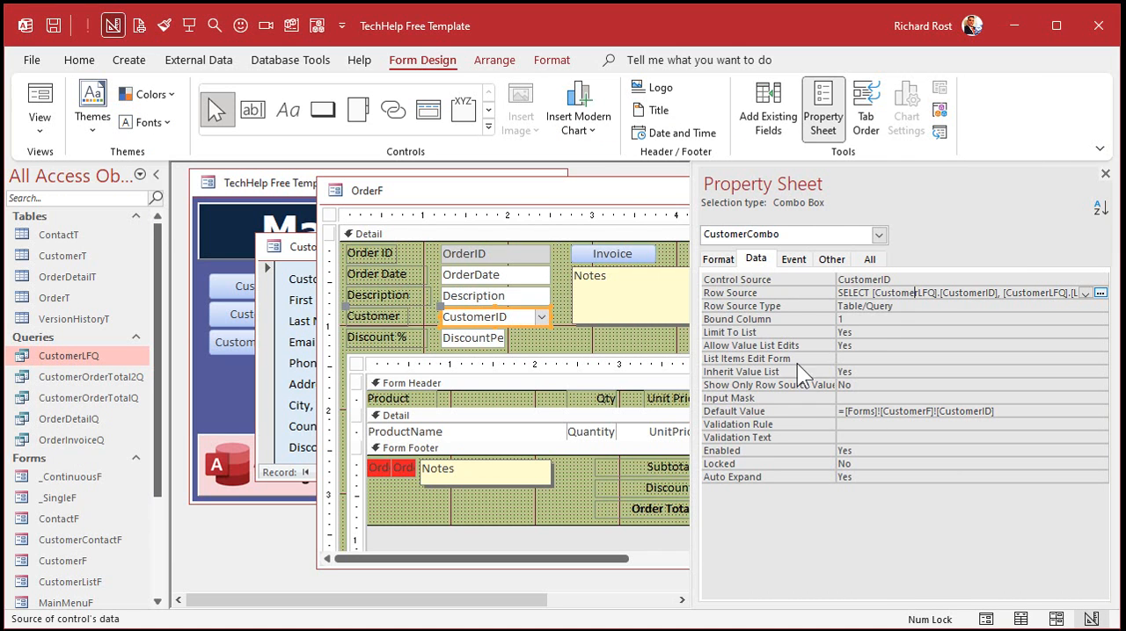
Add the DiscountPercent field to the Customer combo box's Row Source in the Query Builder, and close the builder saving the change.
left_click(1099, 294)
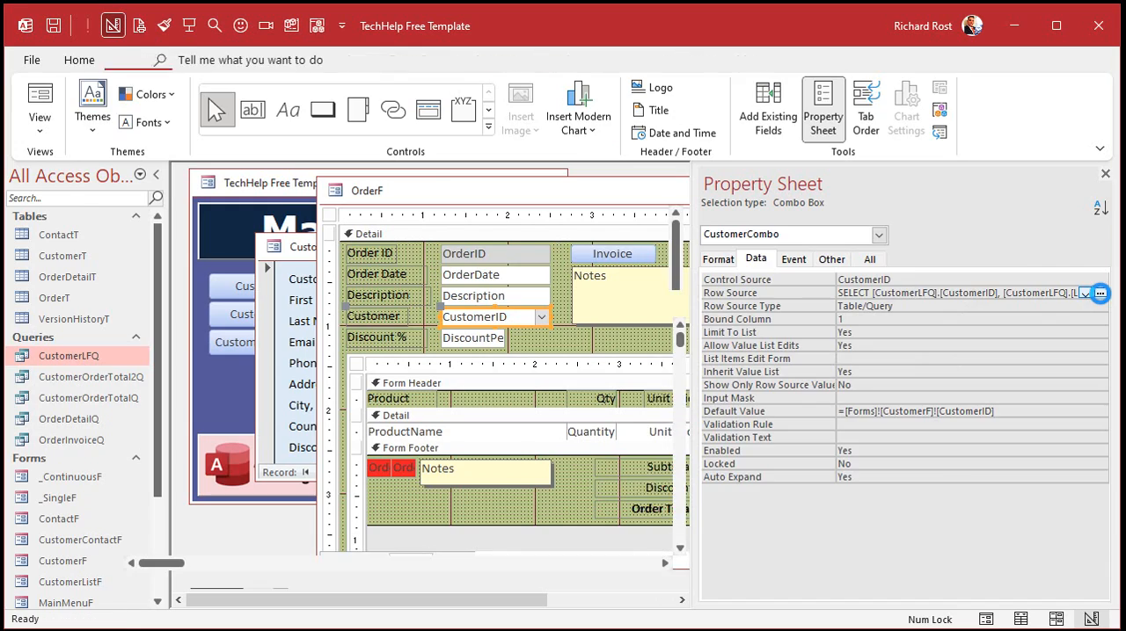
left_click_drag(482, 307, 441, 195)
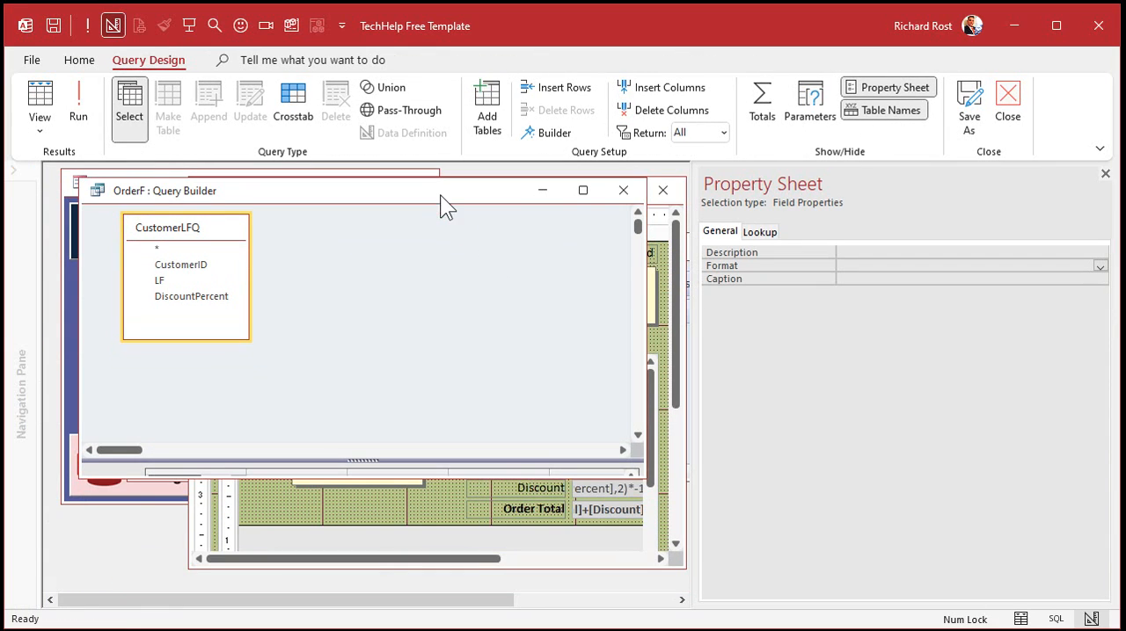
left_click_drag(316, 460, 320, 369)
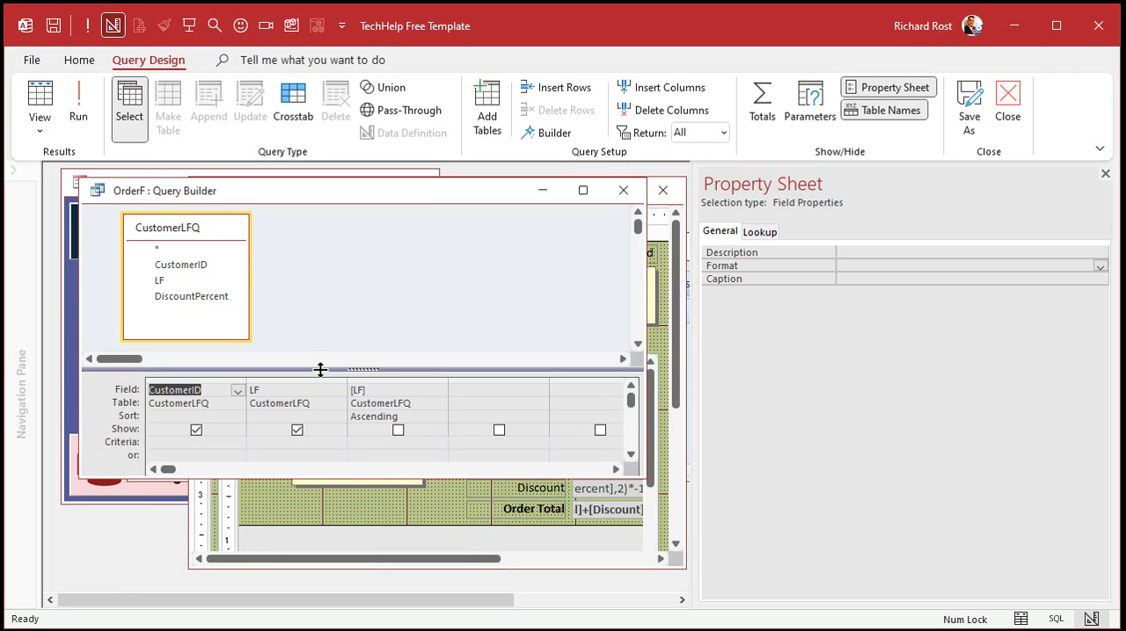
double_click(191, 295)
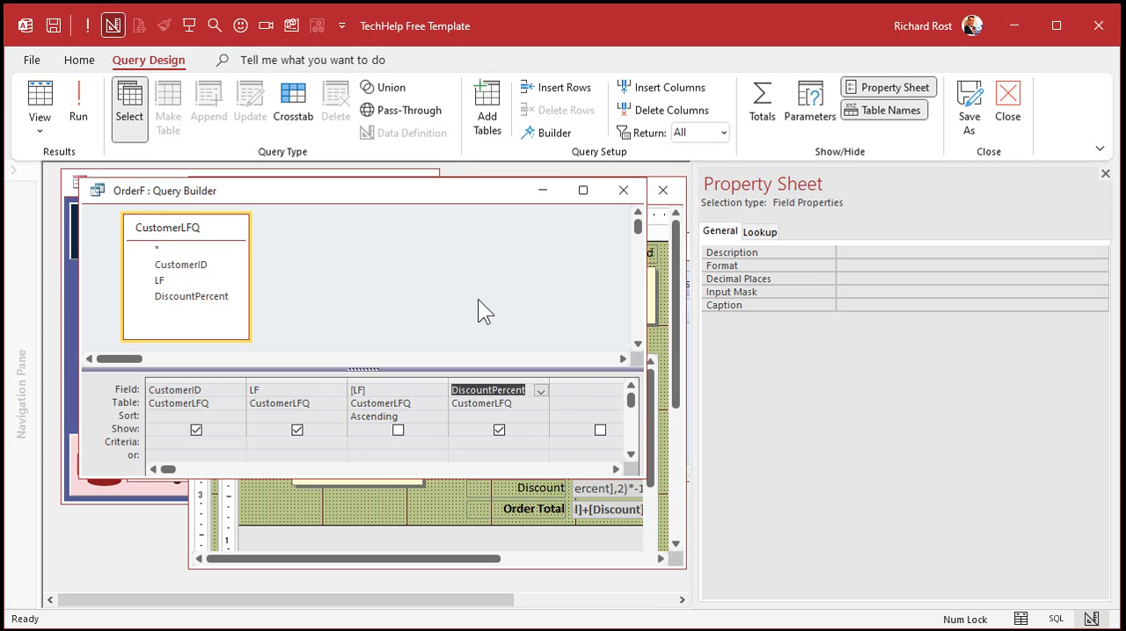
left_click(623, 190)
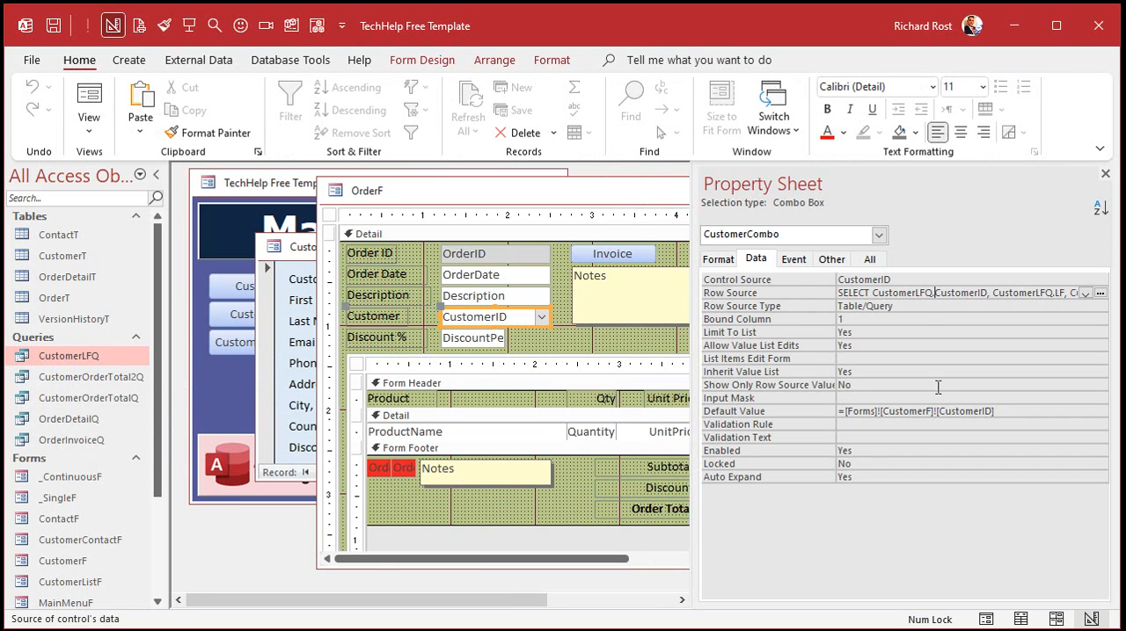
Check the Customer combo box's Row Source in an enlarged view and set its Column Count to 3.
key("shift+F2")
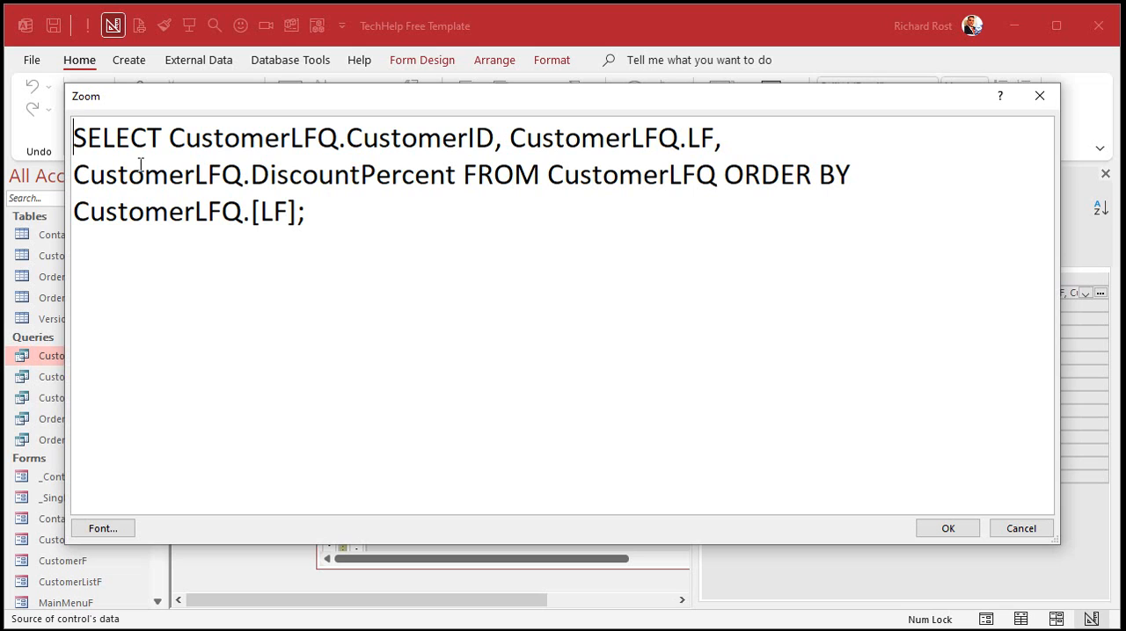
left_click(953, 531)
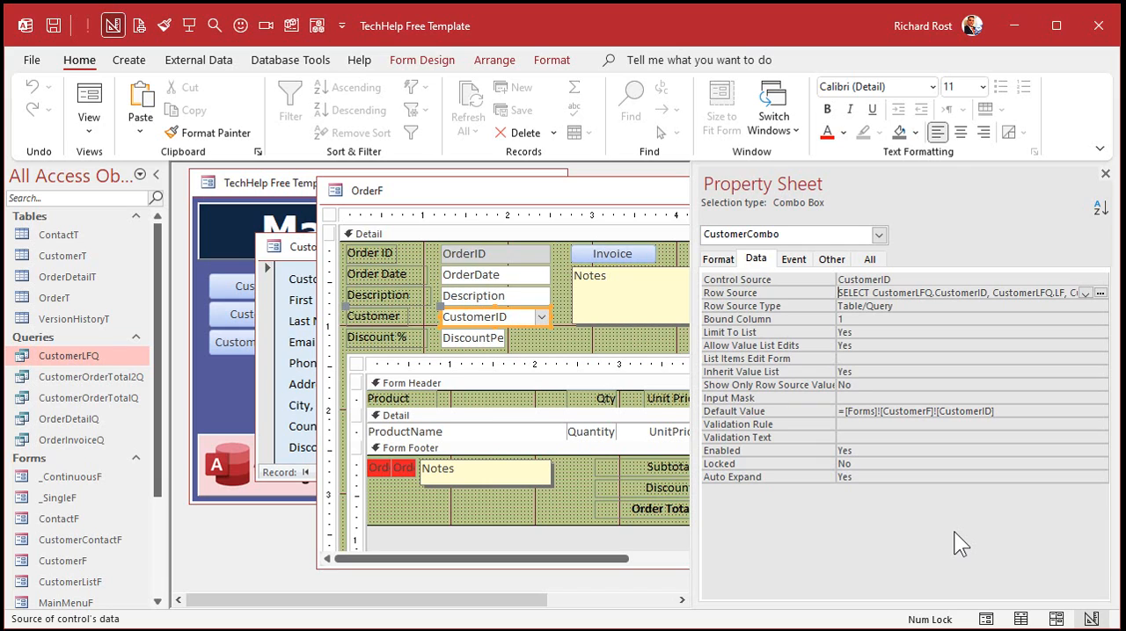
left_click(716, 260)
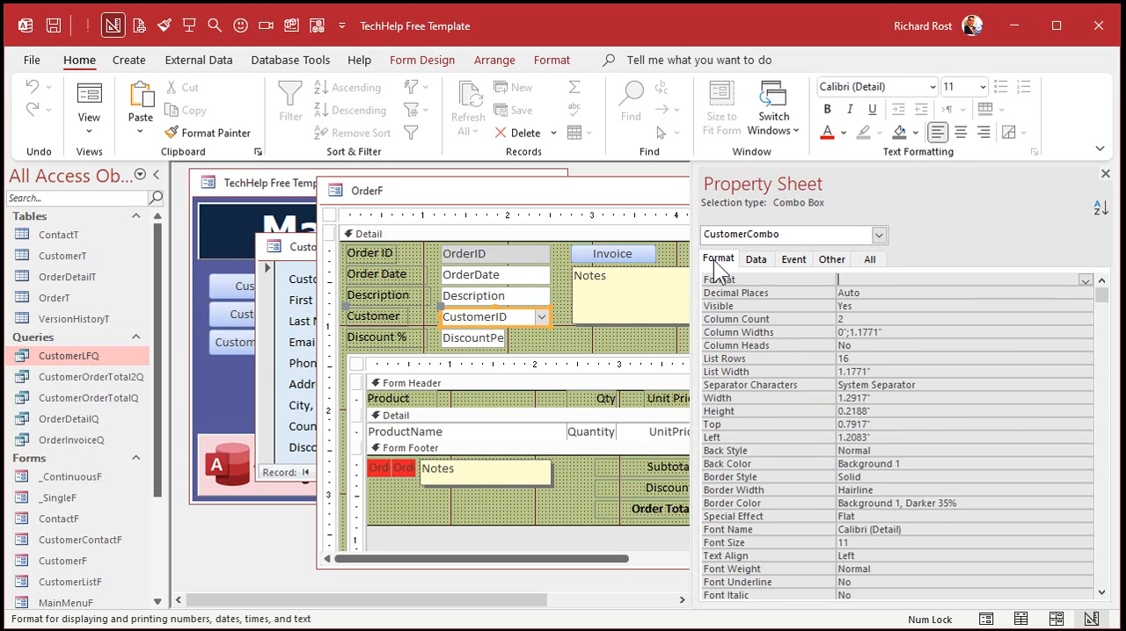
left_click(824, 318)
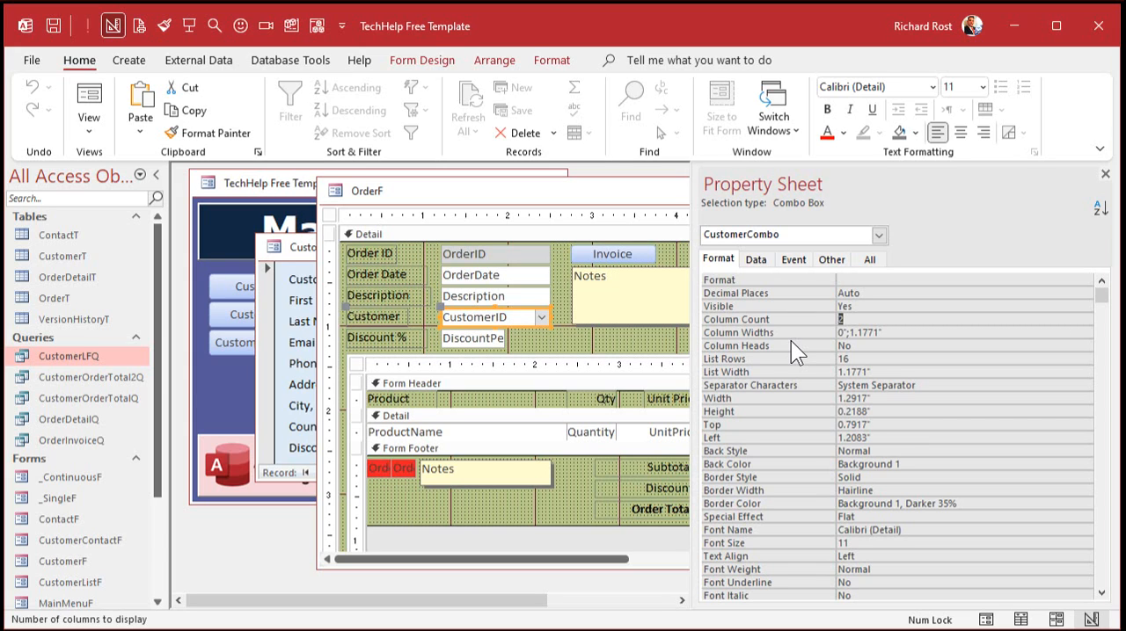
type("3")
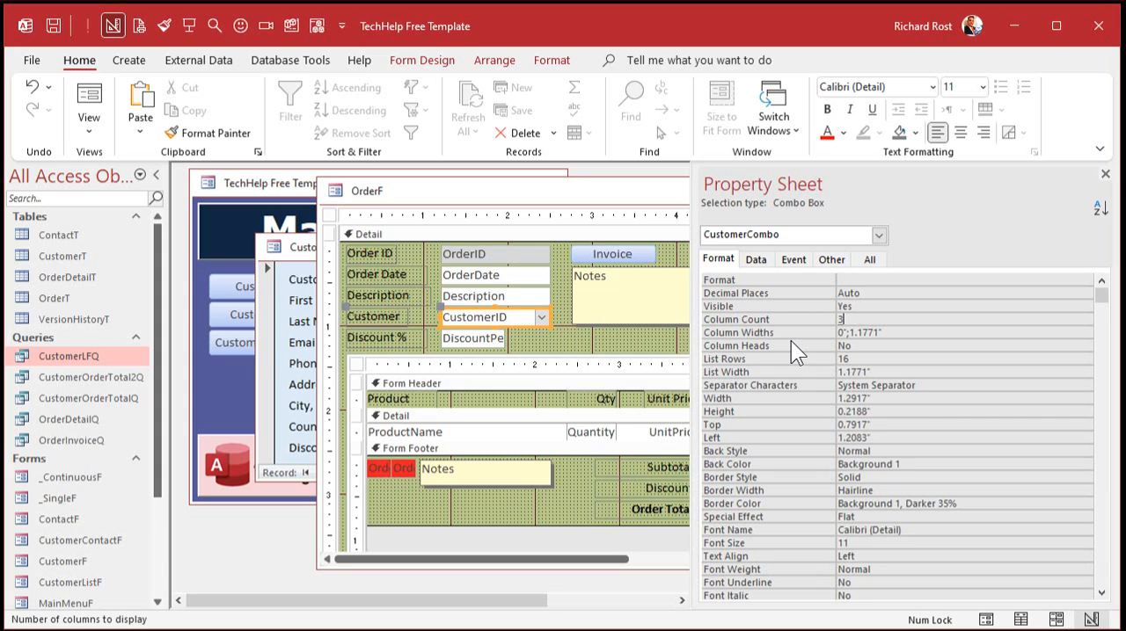
Examine the CustomerID, LF and DiscountPercent fields in the Customer combo box's enlarged Row Source SQL, and close it without changes.
left_click(755, 259)
left_click(945, 295)
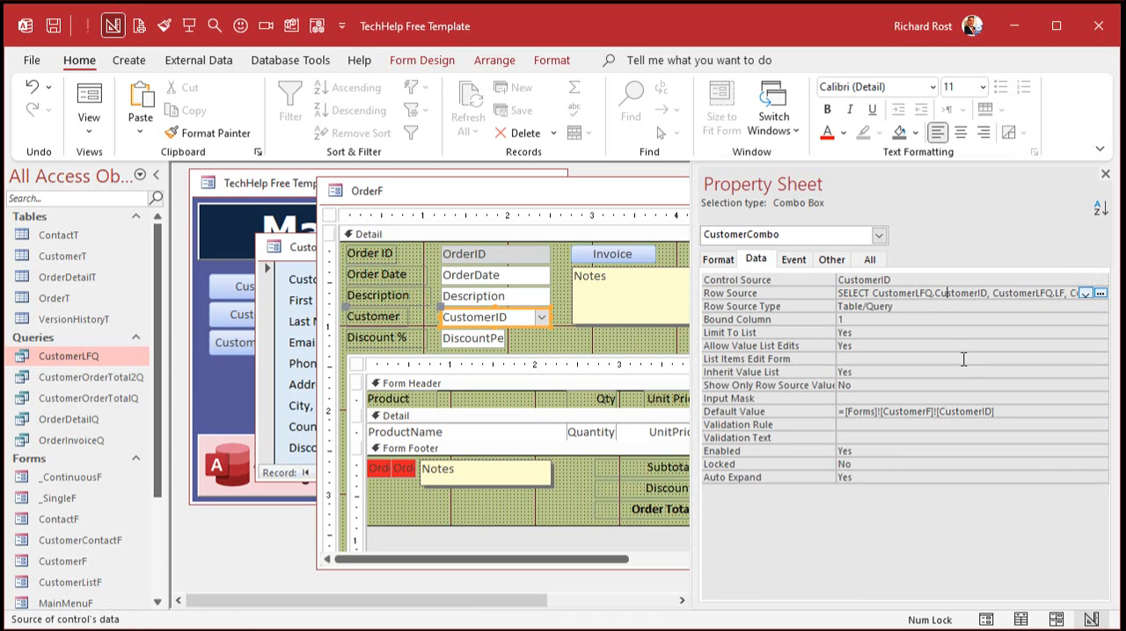
key("shift+F2")
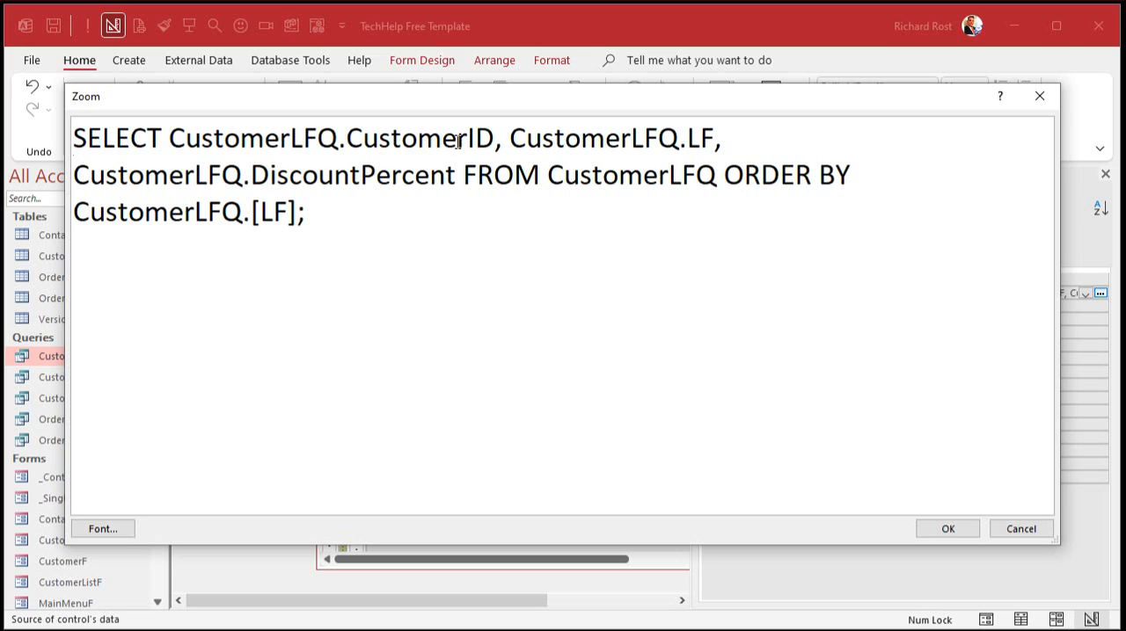
double_click(456, 140)
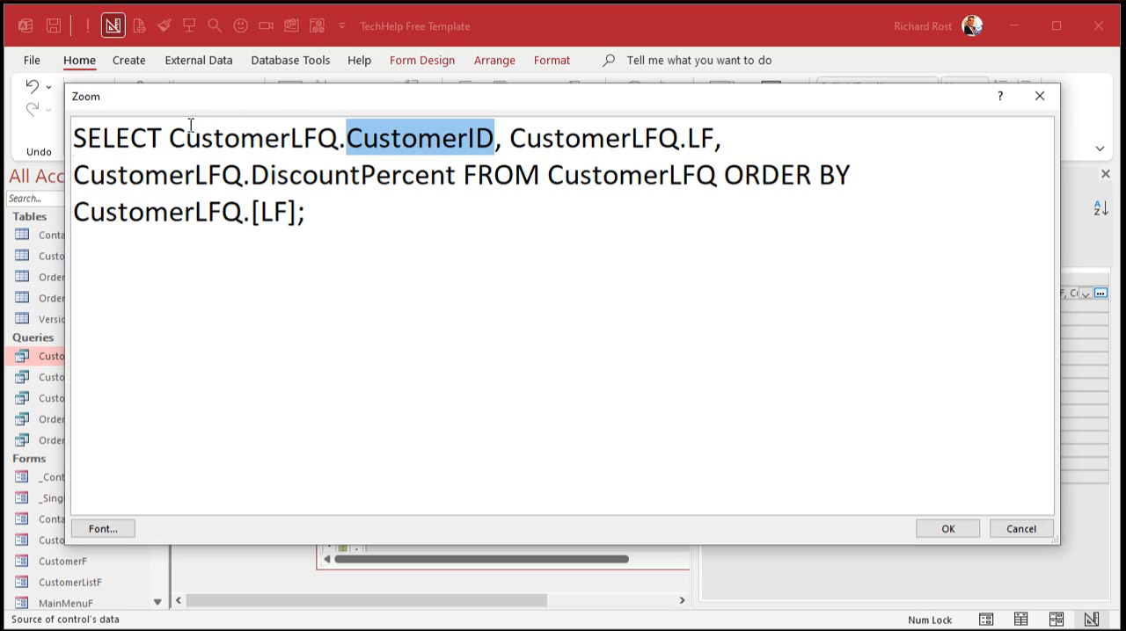
left_click_drag(170, 138, 348, 138)
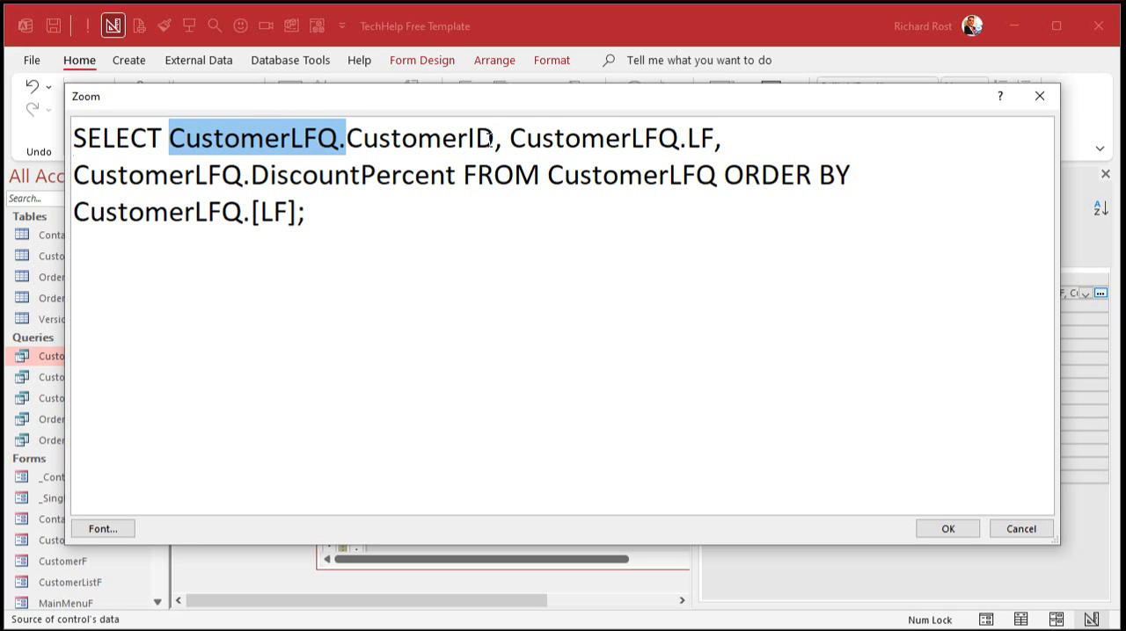
double_click(420, 139)
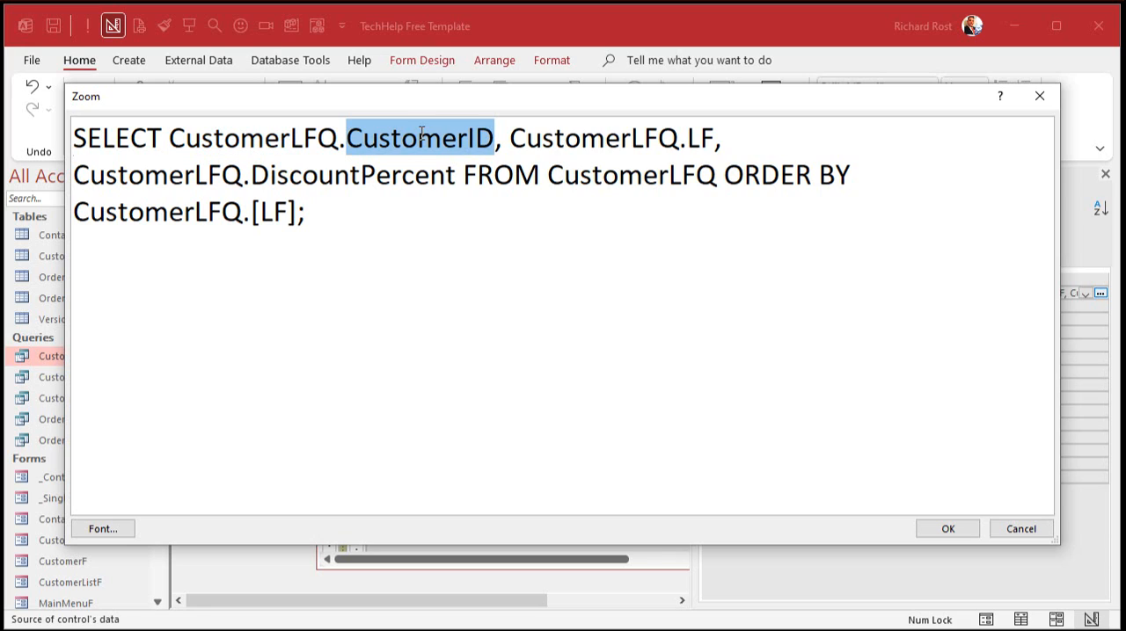
double_click(703, 139)
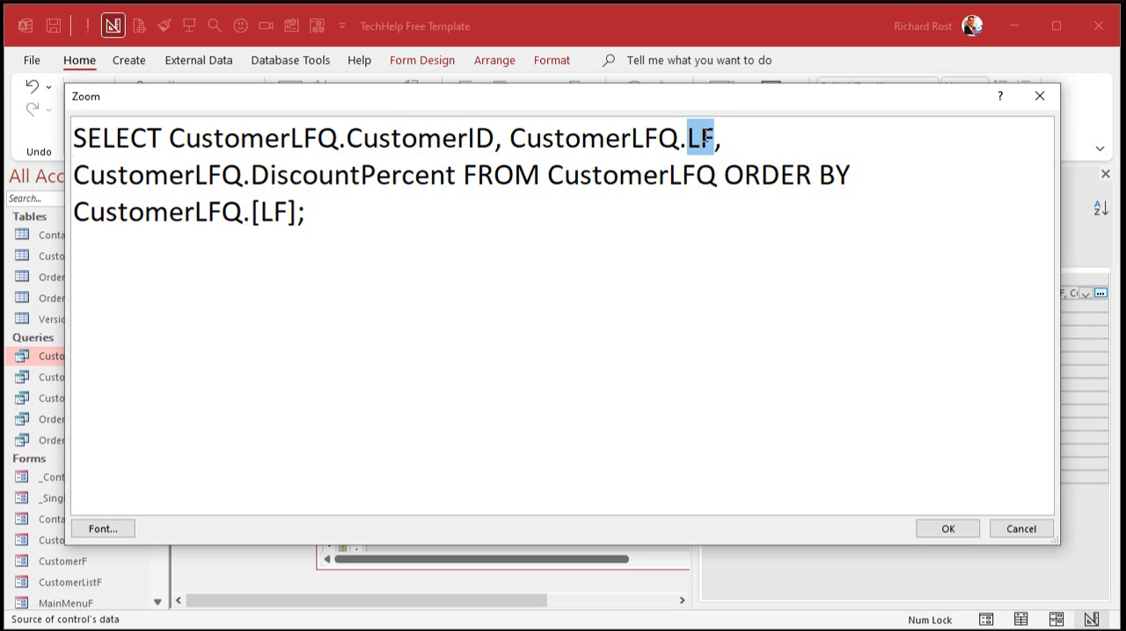
double_click(347, 182)
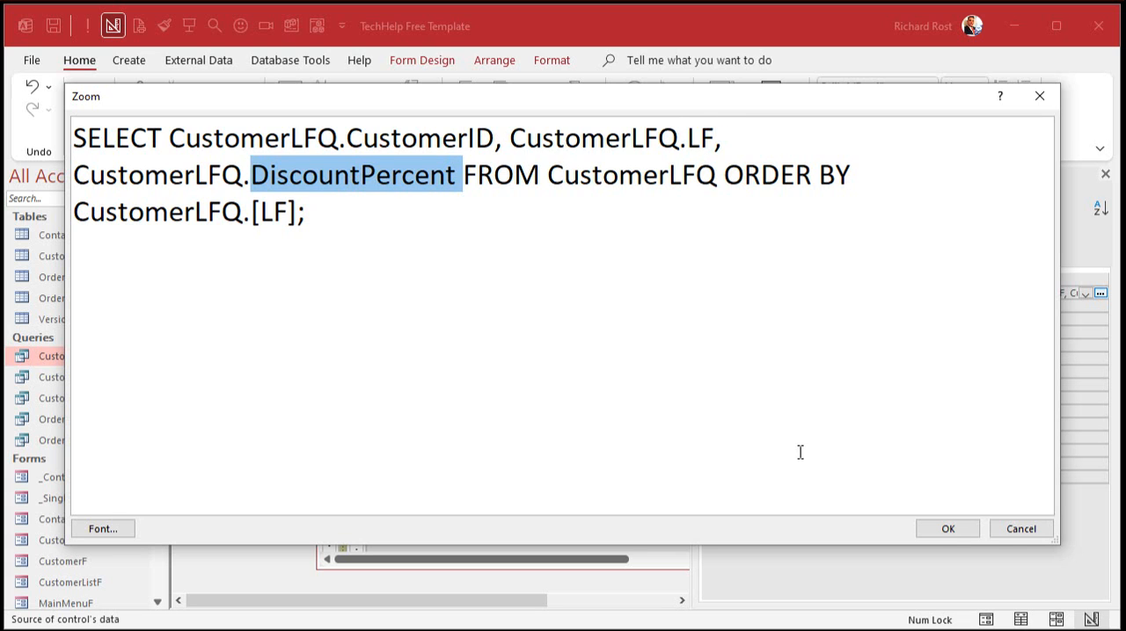
left_click(1000, 525)
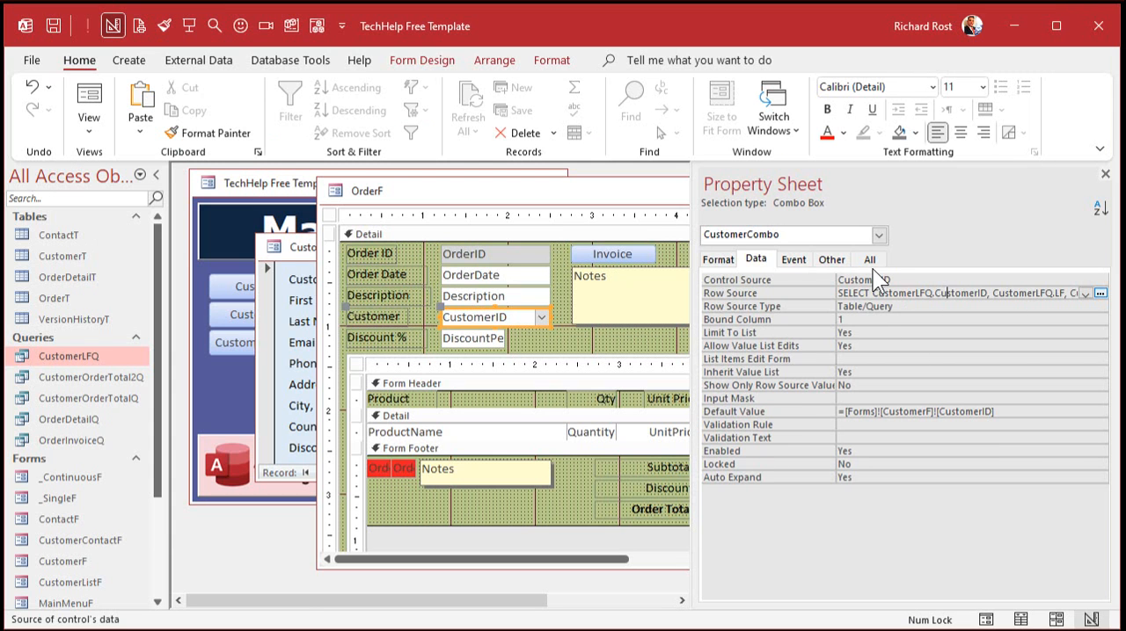
Set the Customer combo box's Column Widths to 0";1.2";.5" in an enlarged view.
left_click(718, 259)
left_click(800, 320)
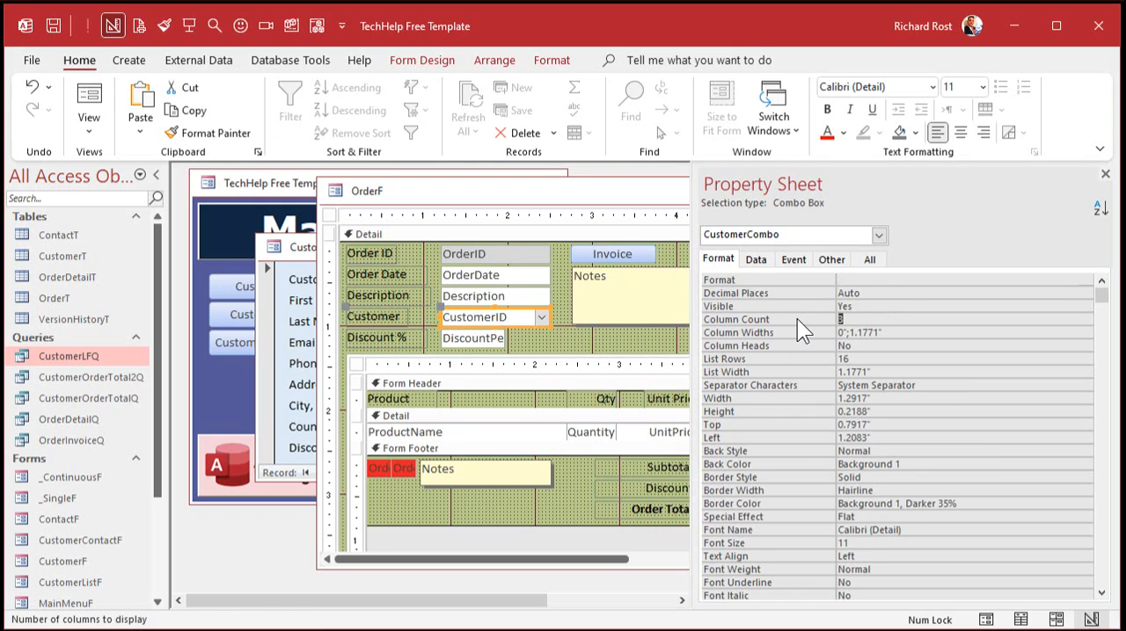
left_click(903, 330)
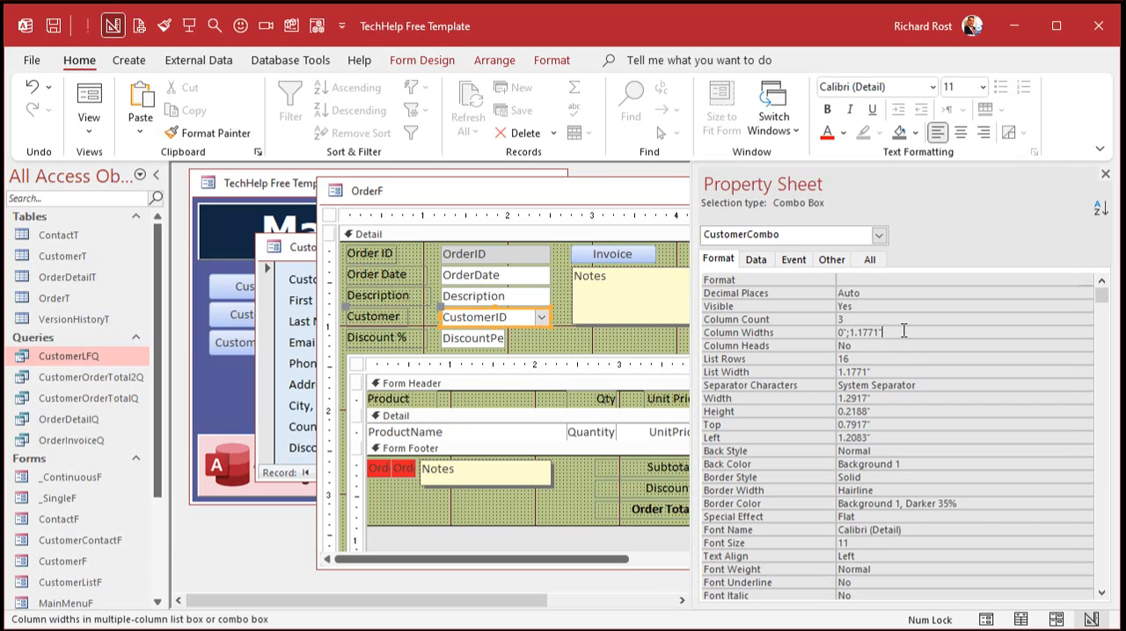
key("shift+F2")
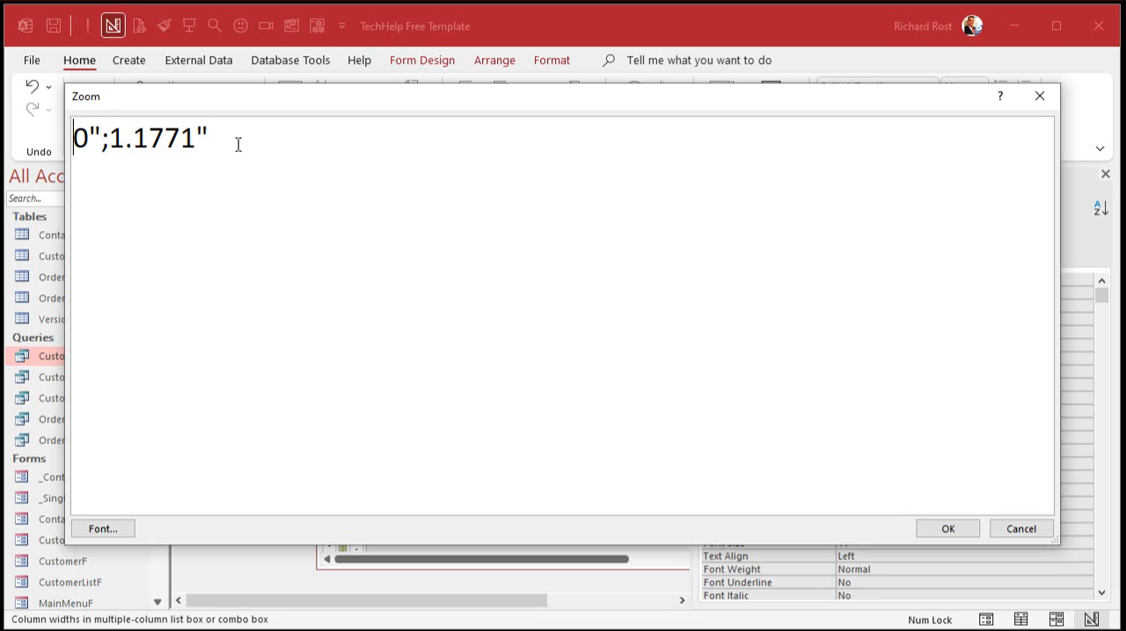
left_click_drag(133, 141, 198, 139)
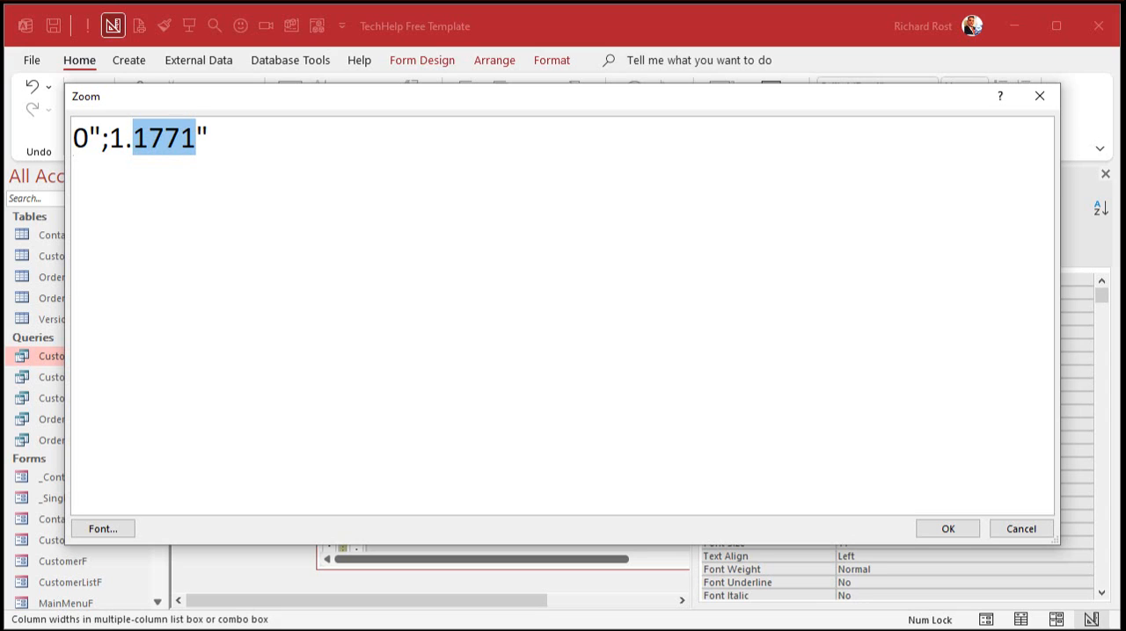
type("2")
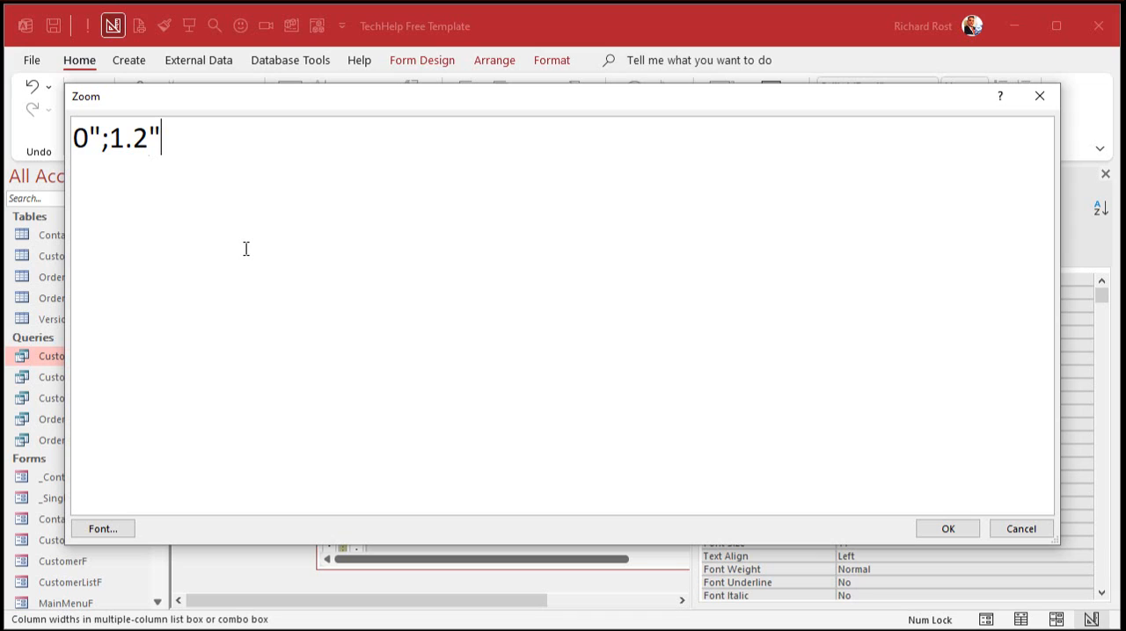
type(";.5\"")
left_click(948, 529)
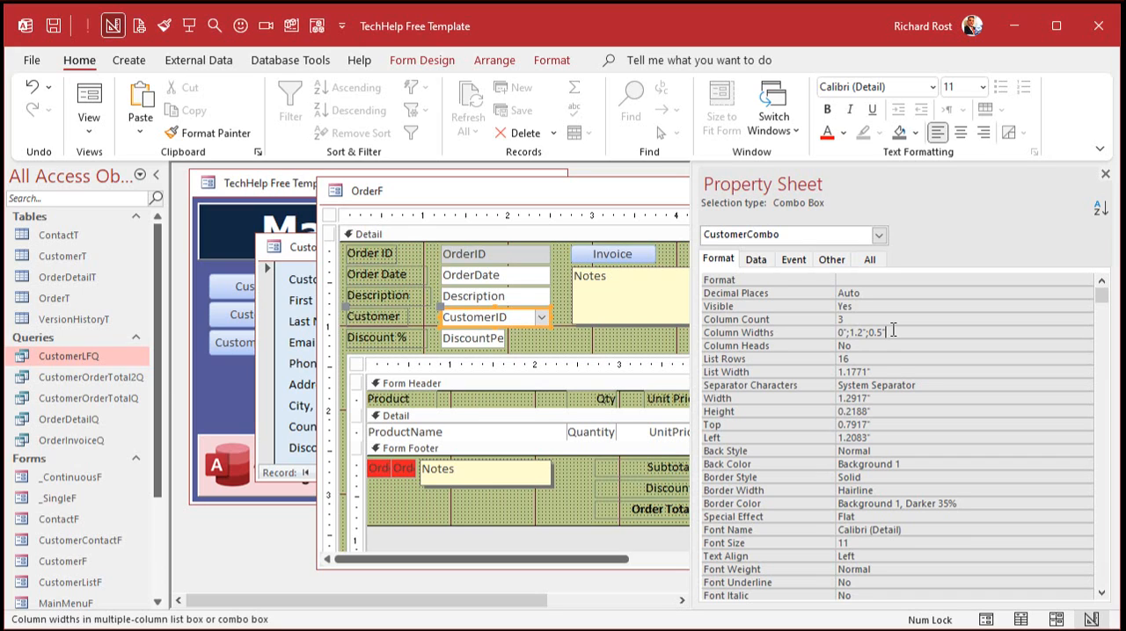
Set the Customer combo box's List Width to 1.8" and its List Rows to 10.
left_click(884, 371)
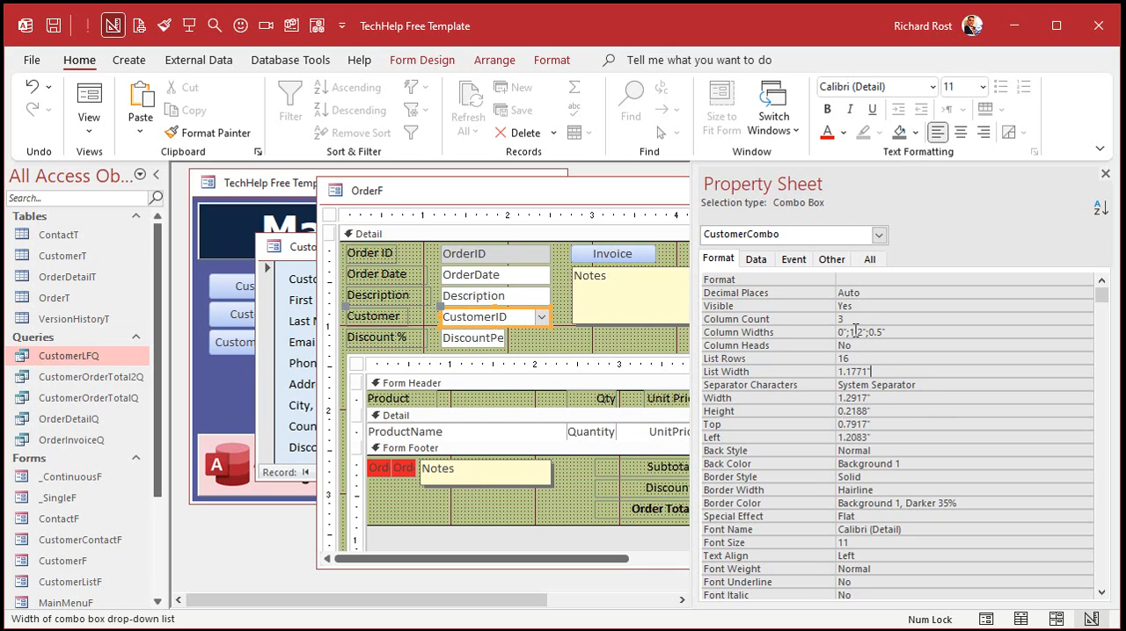
left_click_drag(845, 372, 900, 372)
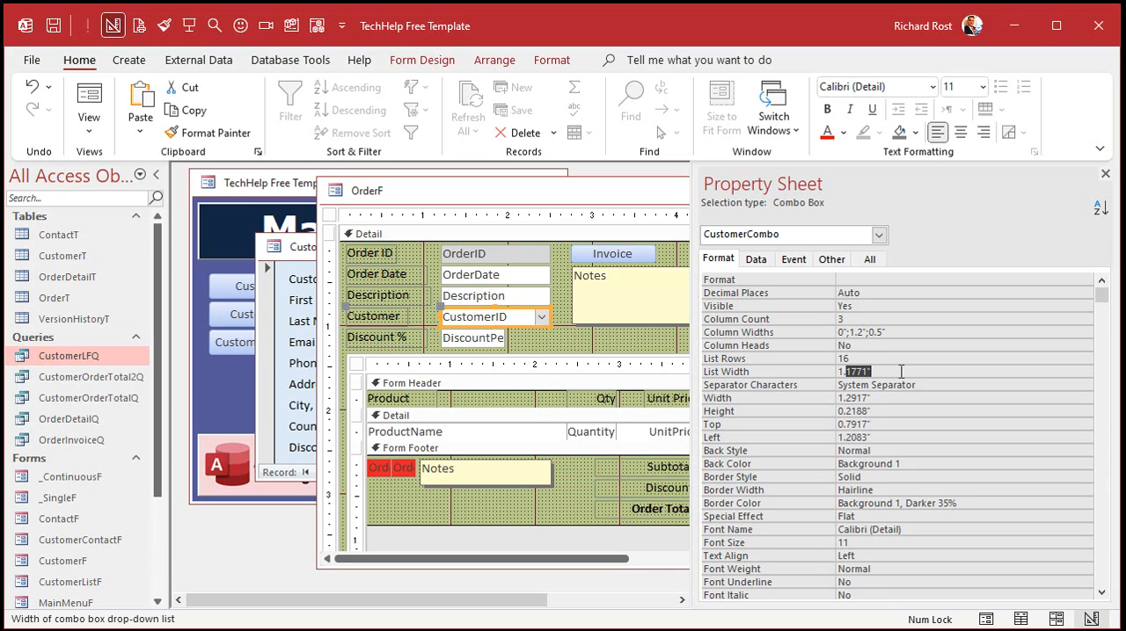
type("8\"")
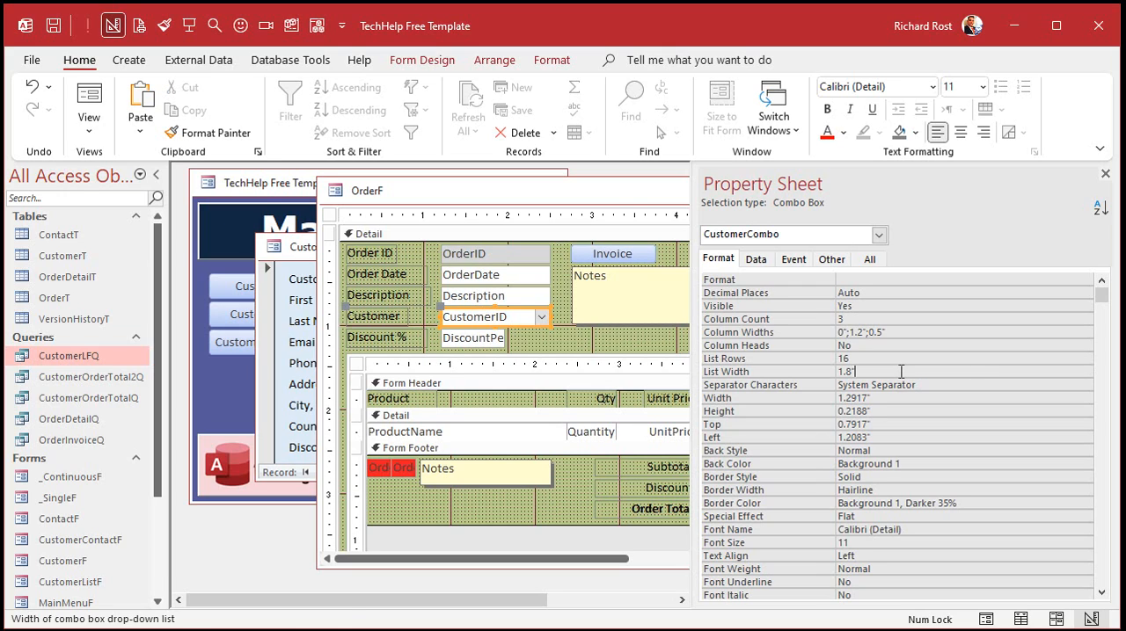
key("Return")
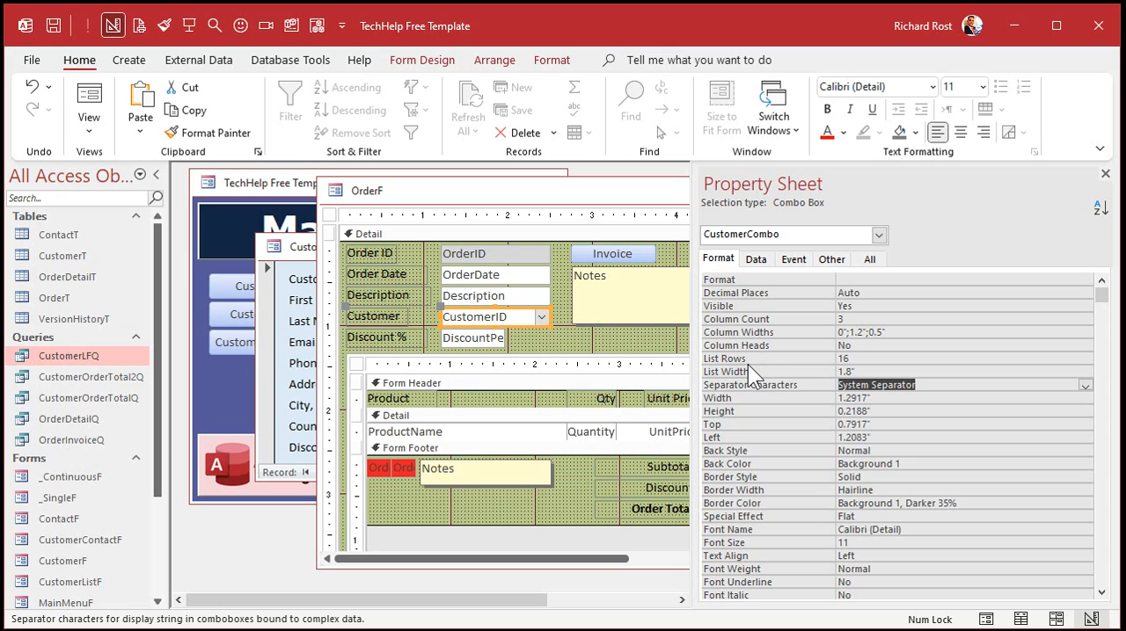
left_click(797, 358)
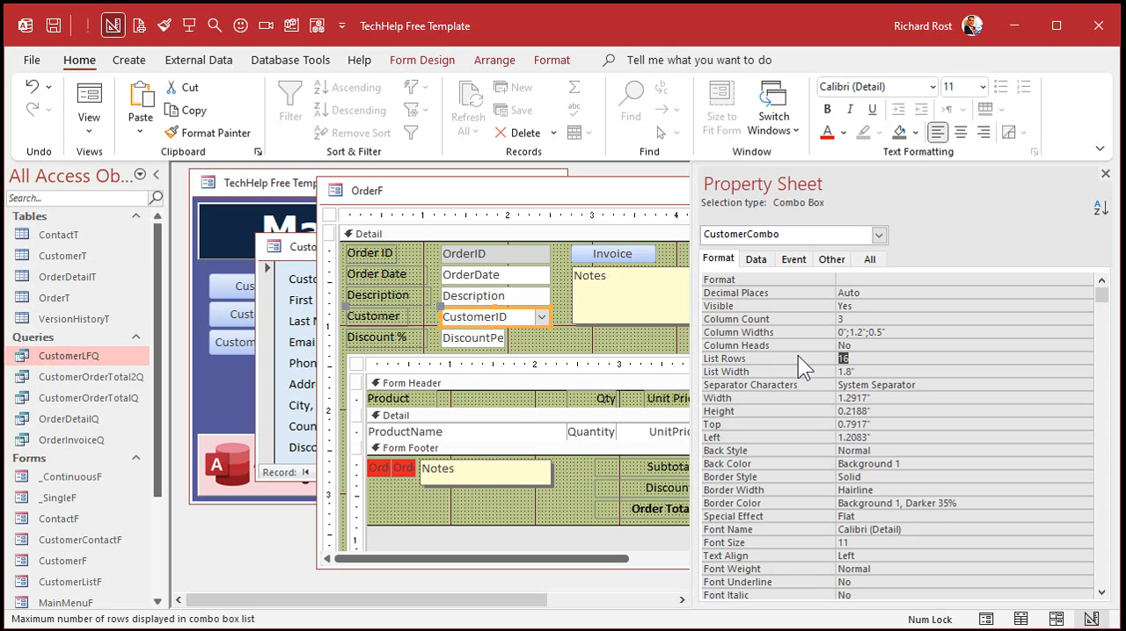
type("10")
left_click(810, 346)
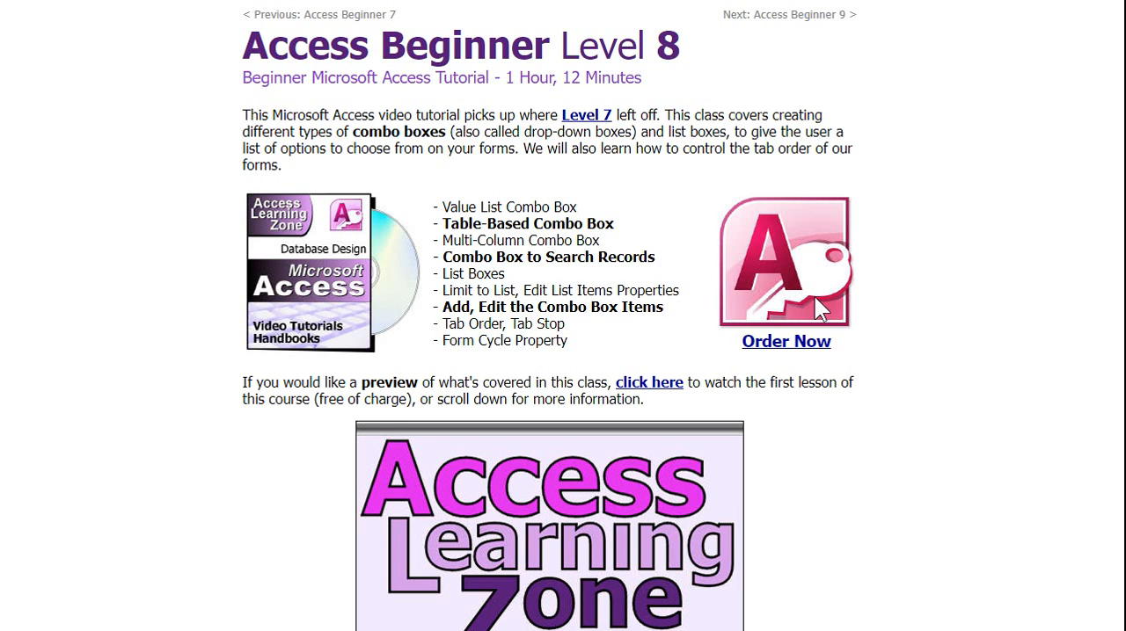
scroll(898, 273, "down", 12)
scroll(904, 276, "down", 15)
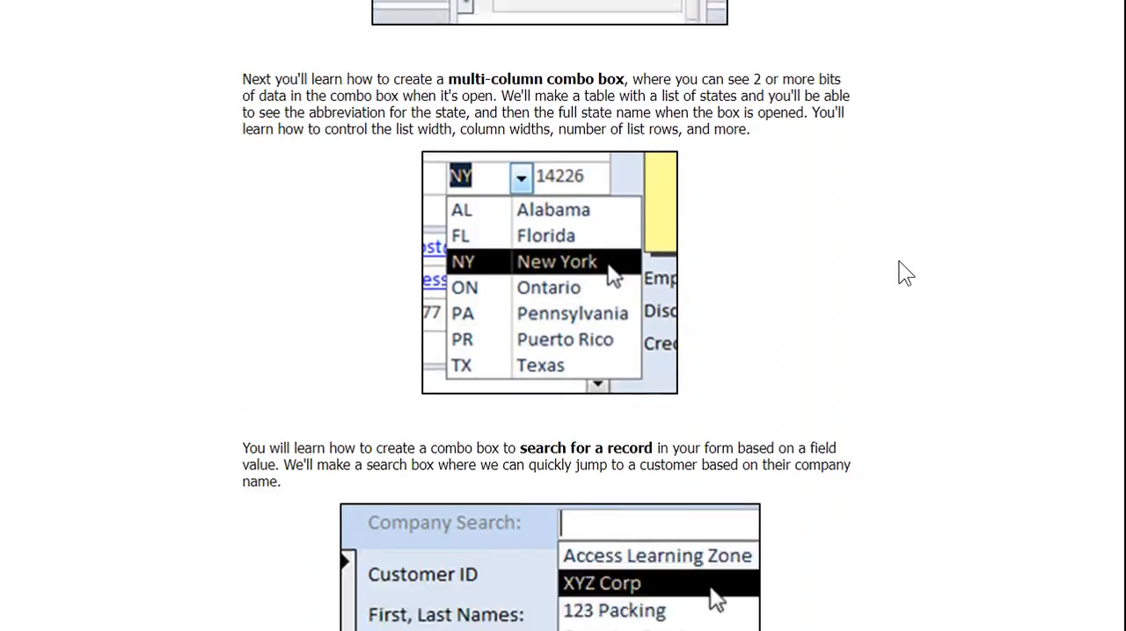
scroll(905, 273, "up", 20)
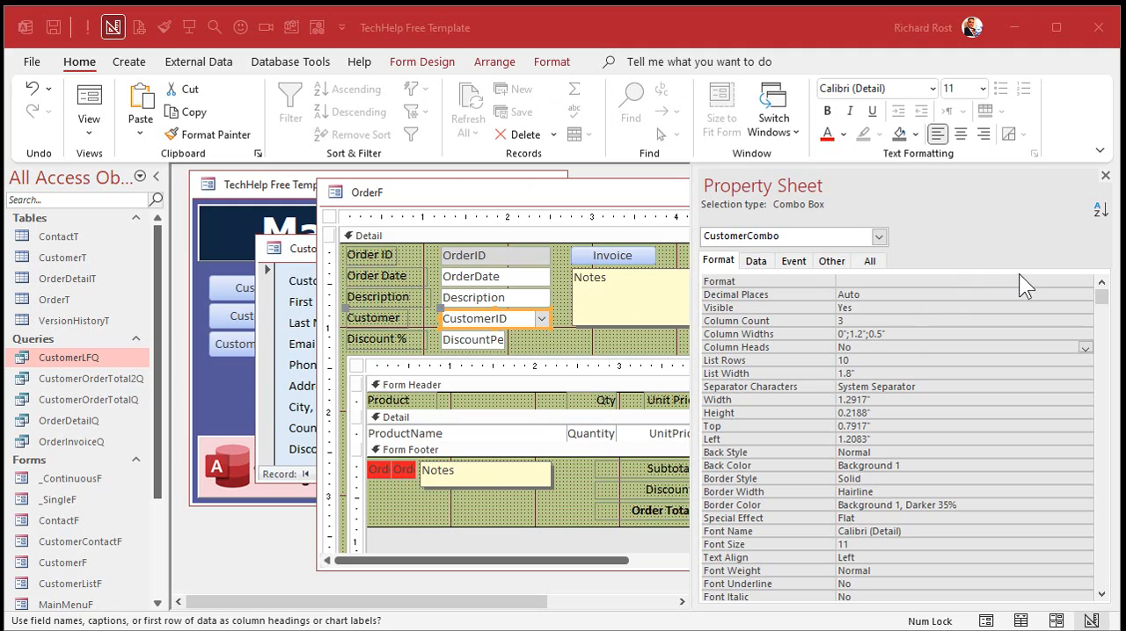
Close and reopen the order form from the customer form, and choose the second listed customer in the Customer combo box.
left_click(1105, 175)
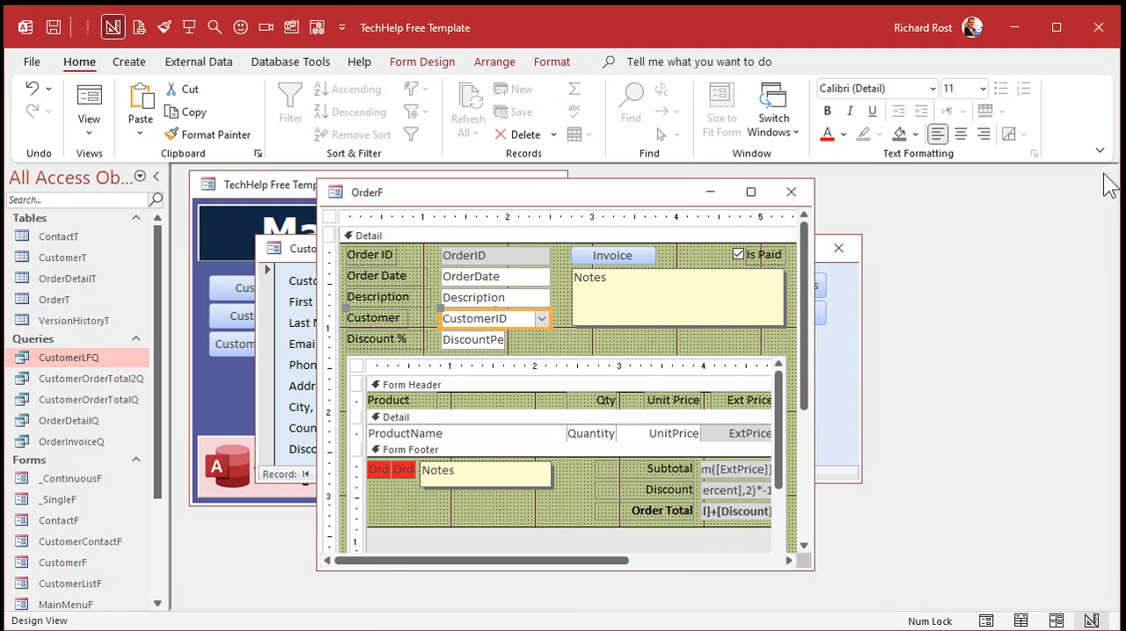
left_click(791, 191)
left_click(795, 314)
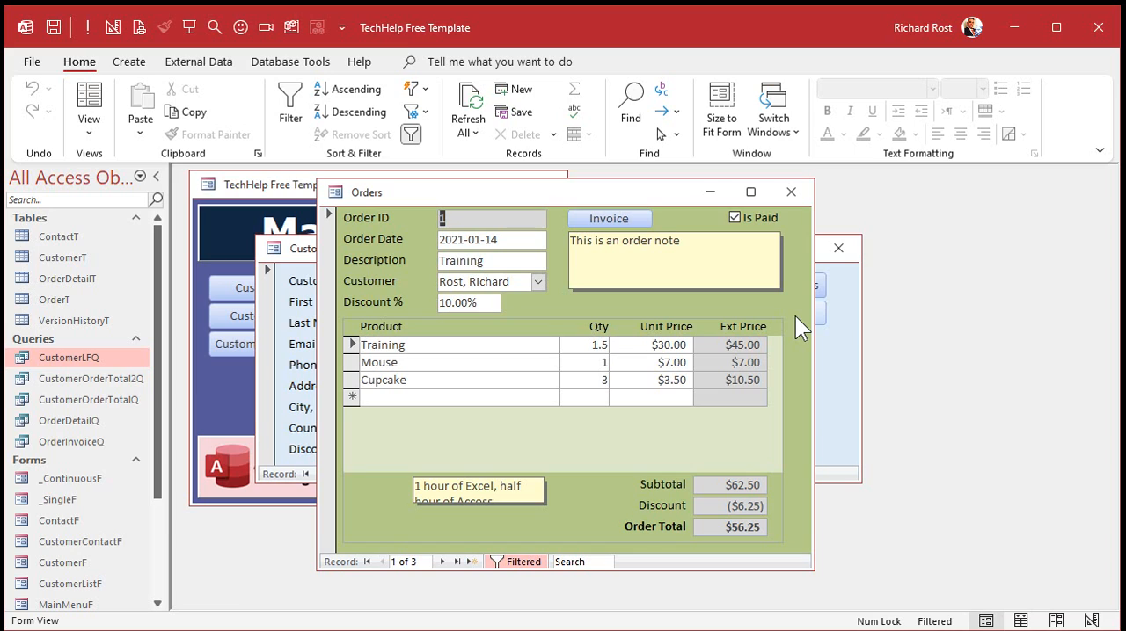
left_click(539, 282)
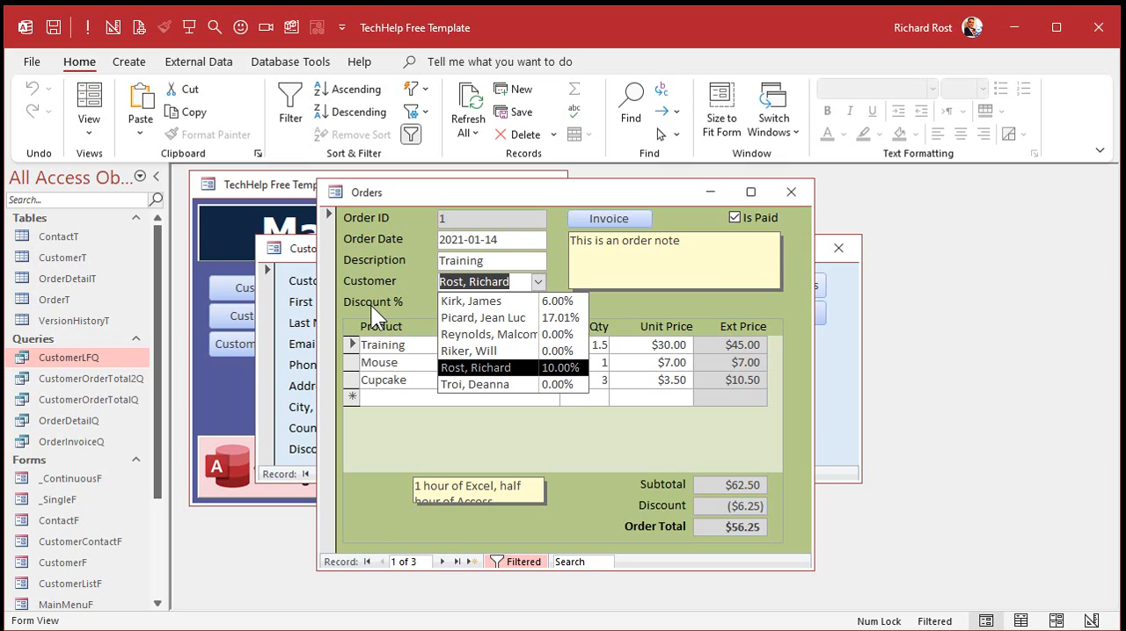
left_click(536, 316)
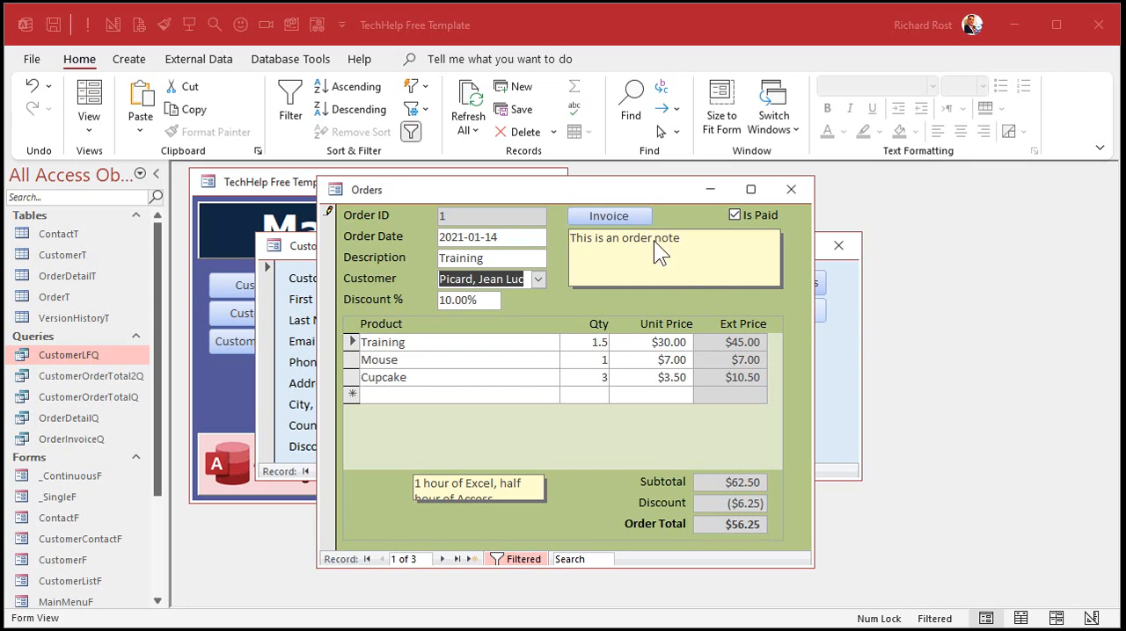
Return the order form to design view and show the event properties of the Customer combo box.
right_click(602, 189)
left_click(650, 330)
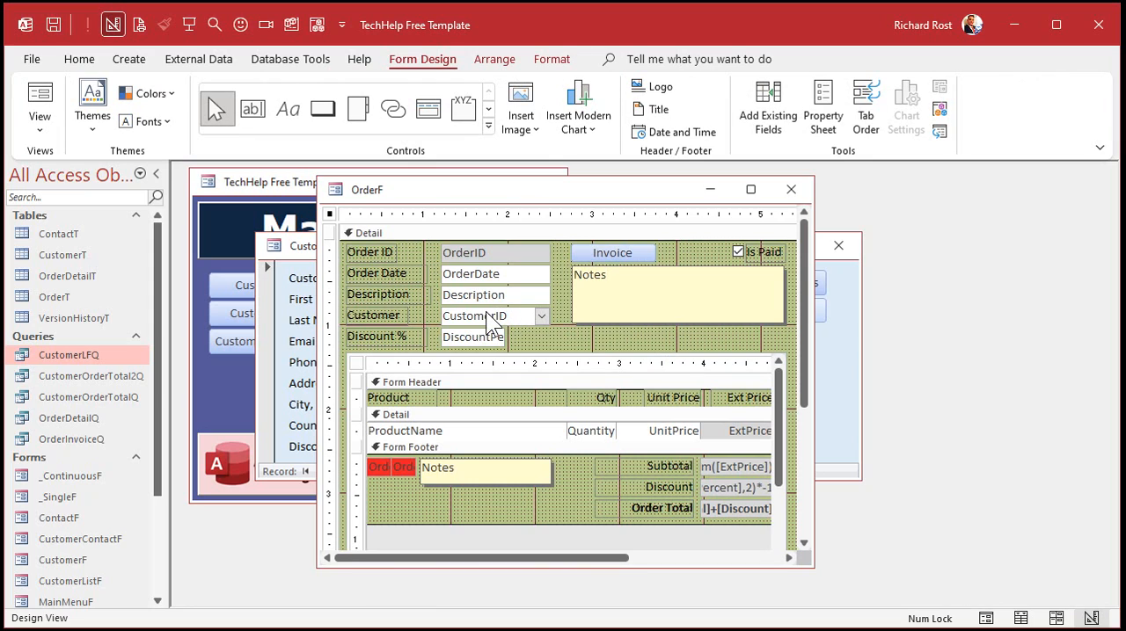
double_click(488, 317)
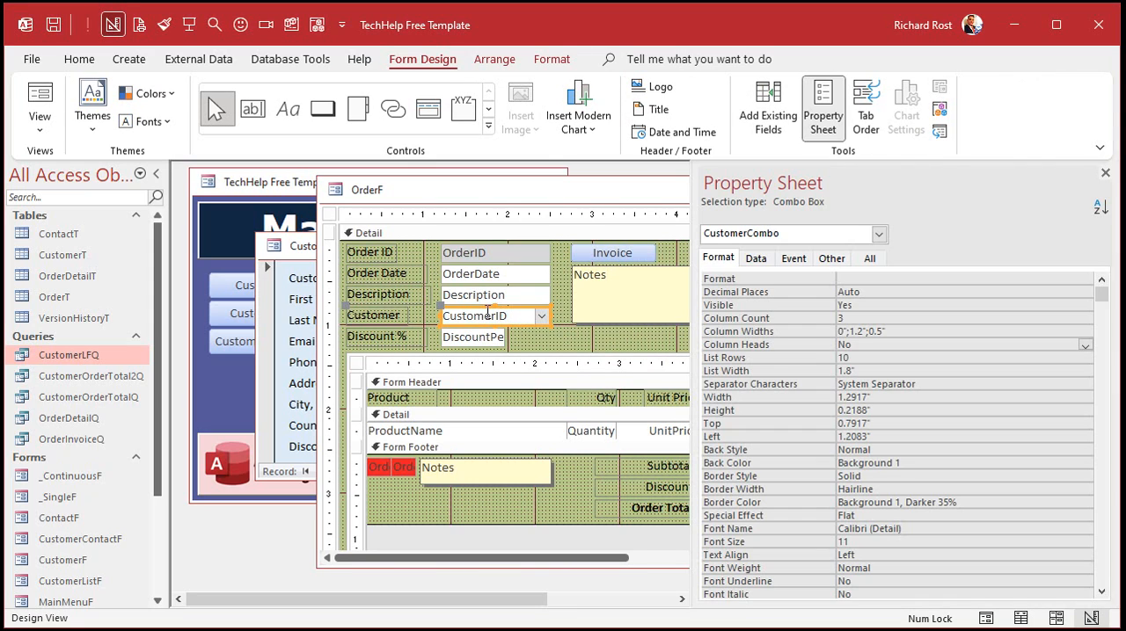
left_click(788, 259)
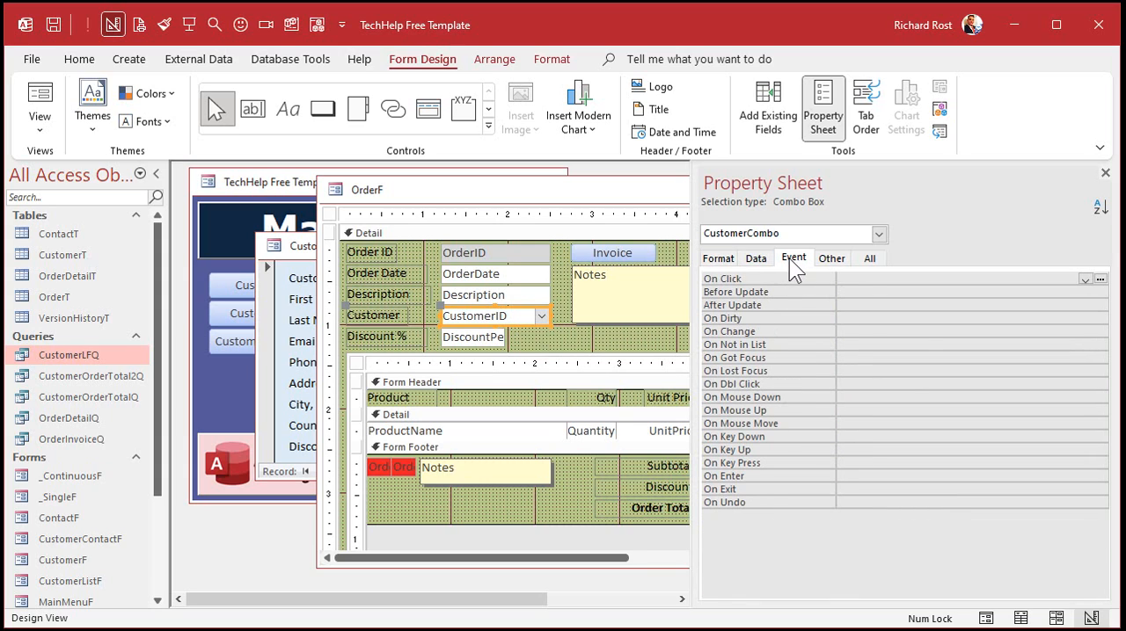
Create an After Update event procedure for the Customer combo box, with an indented blank line for its code.
left_click(869, 302)
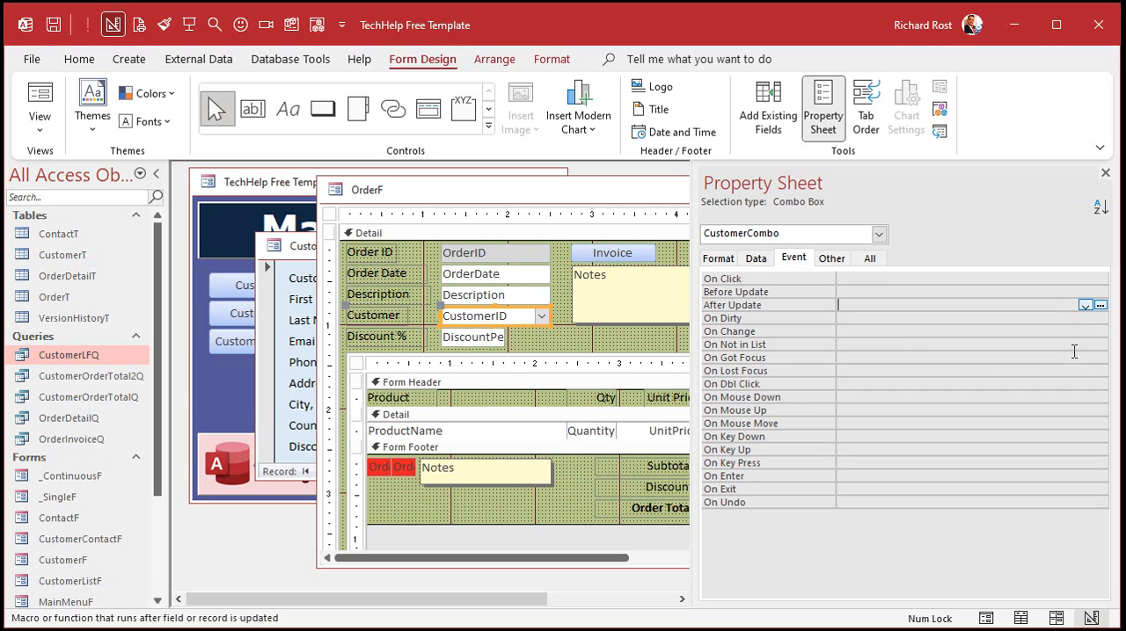
left_click(1100, 304)
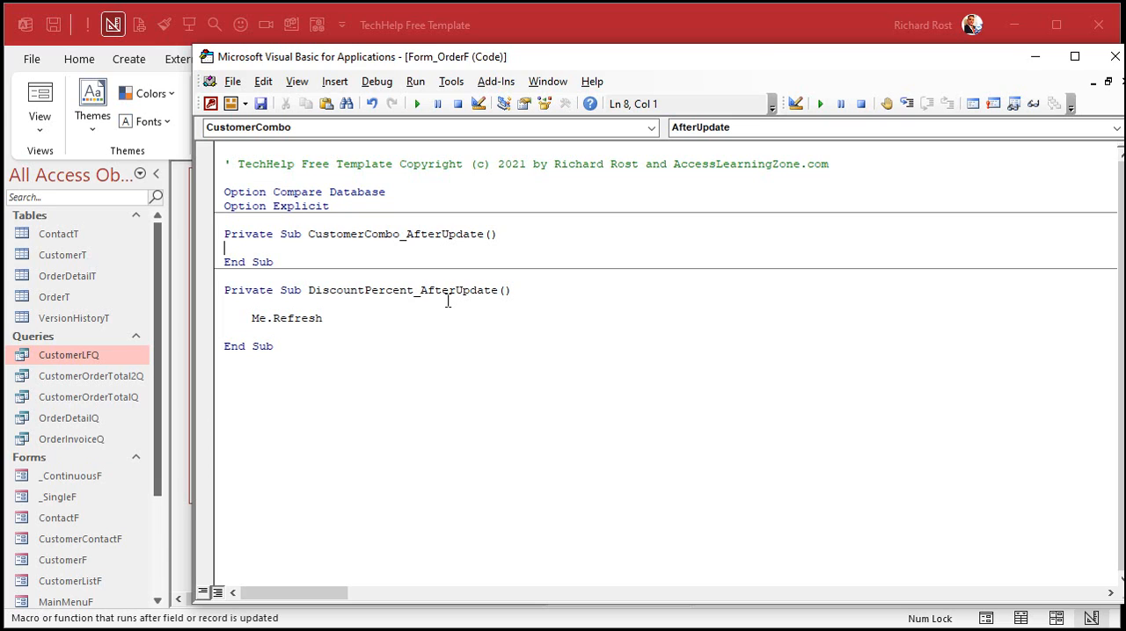
key("Return")
key("Return")
key("Up")
key("Tab")
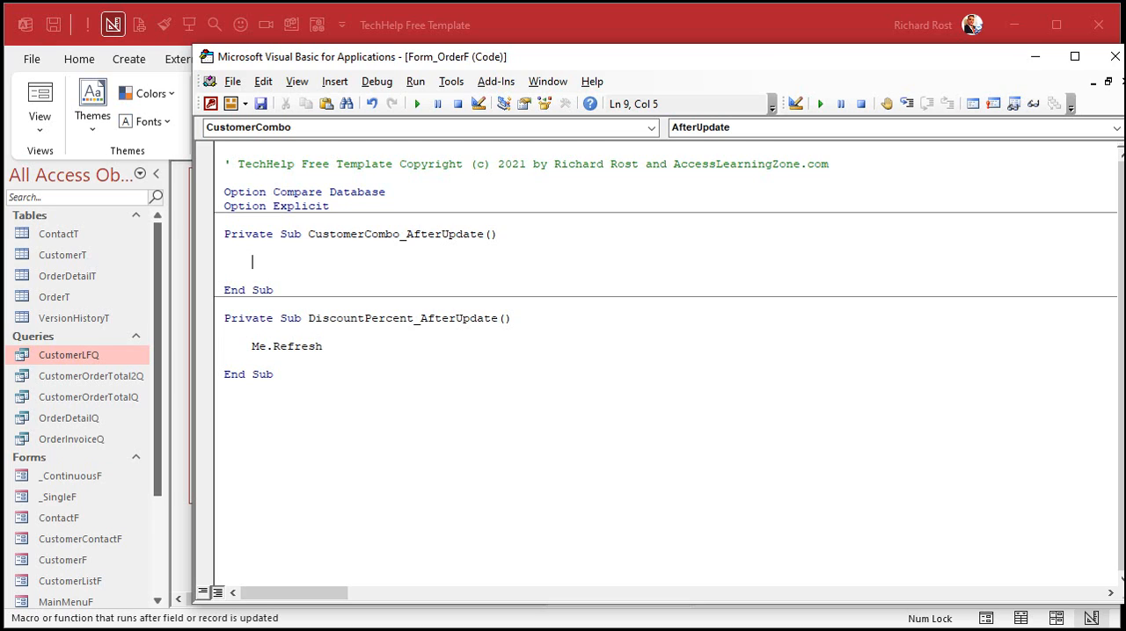
Write the statement DiscountPercent = CustomerCombo.Column(2) in the CustomerCombo_AfterUpdate procedure.
type("di")
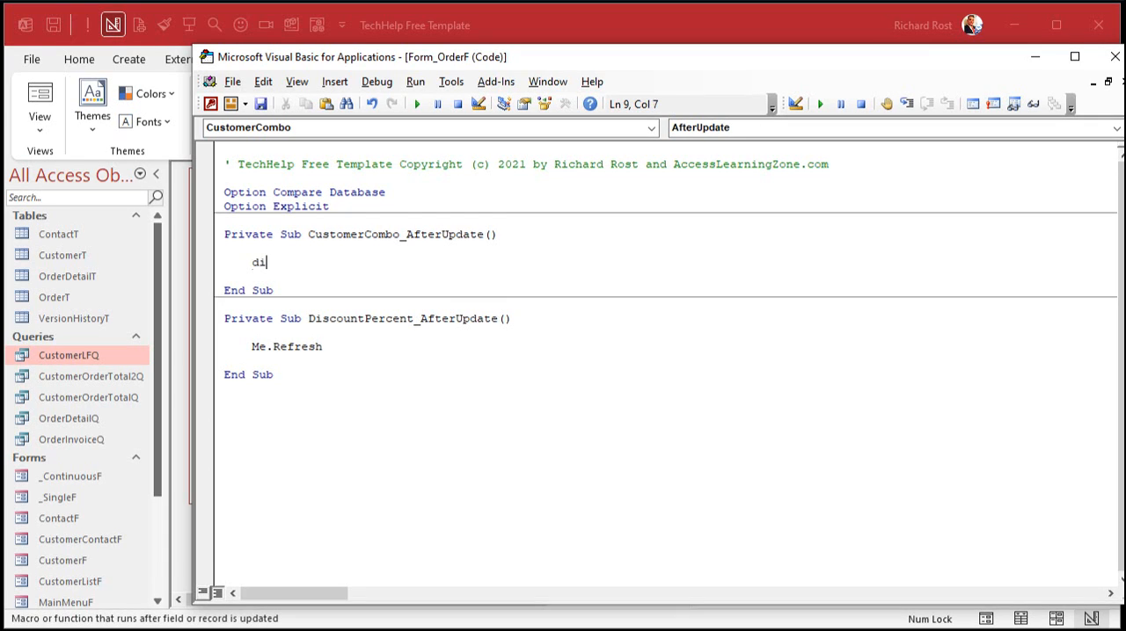
type("scountpercent = customercombo.")
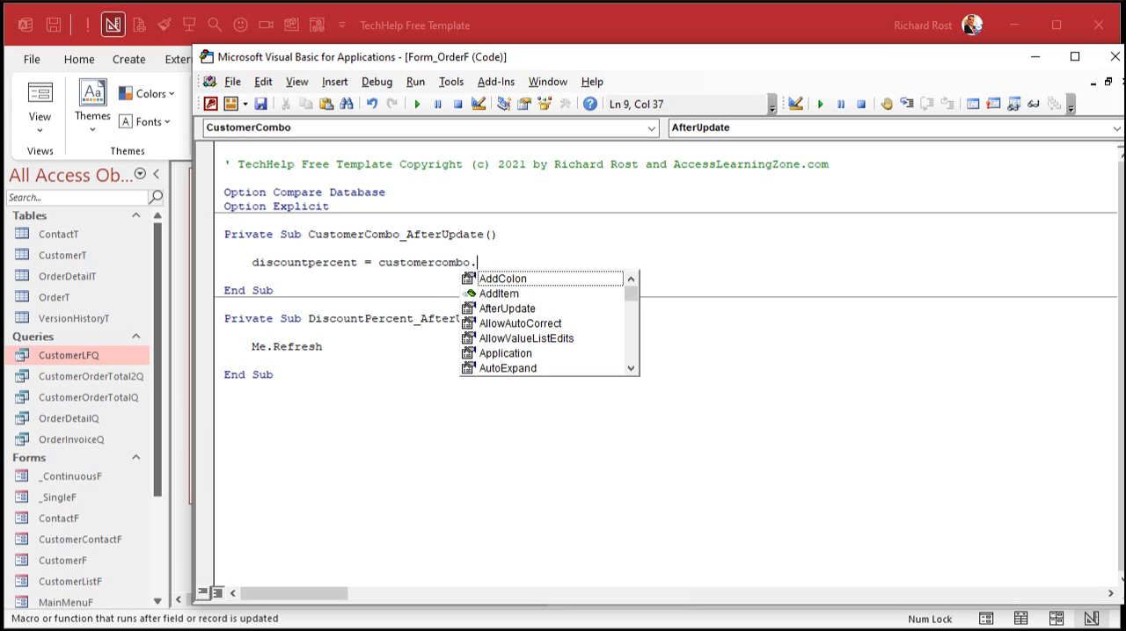
type("column(2)")
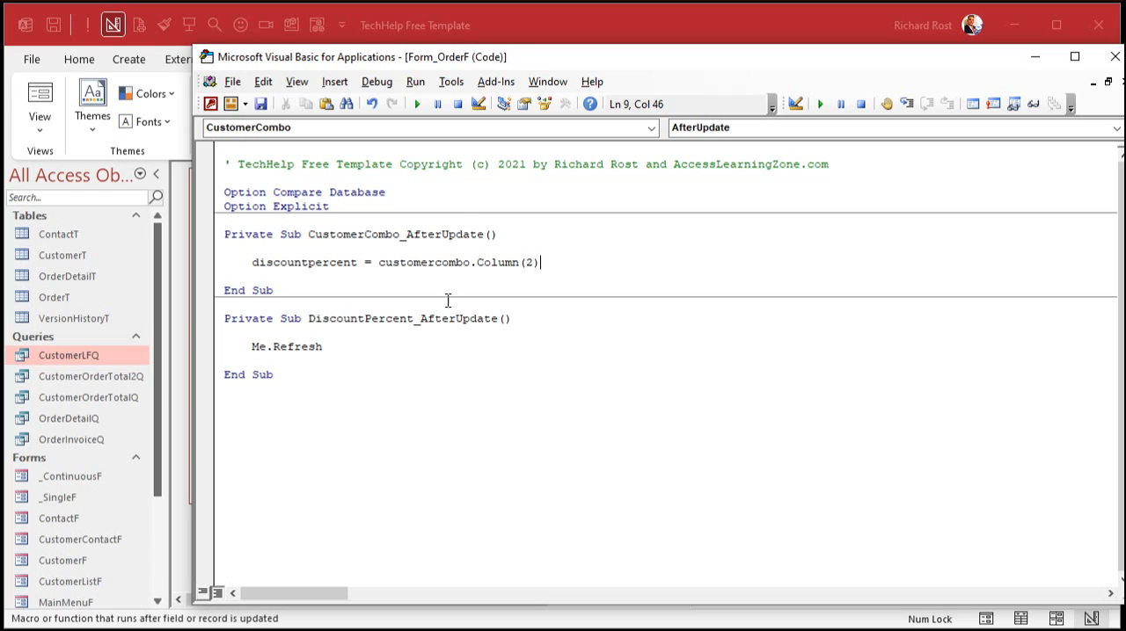
Add an indented Me.Refresh statement directly below the discount assignment in the CustomerCombo_AfterUpdate procedure.
key("Down")
key("Down")
key("Up")
key("Return")
key("Up")
key("Tab")
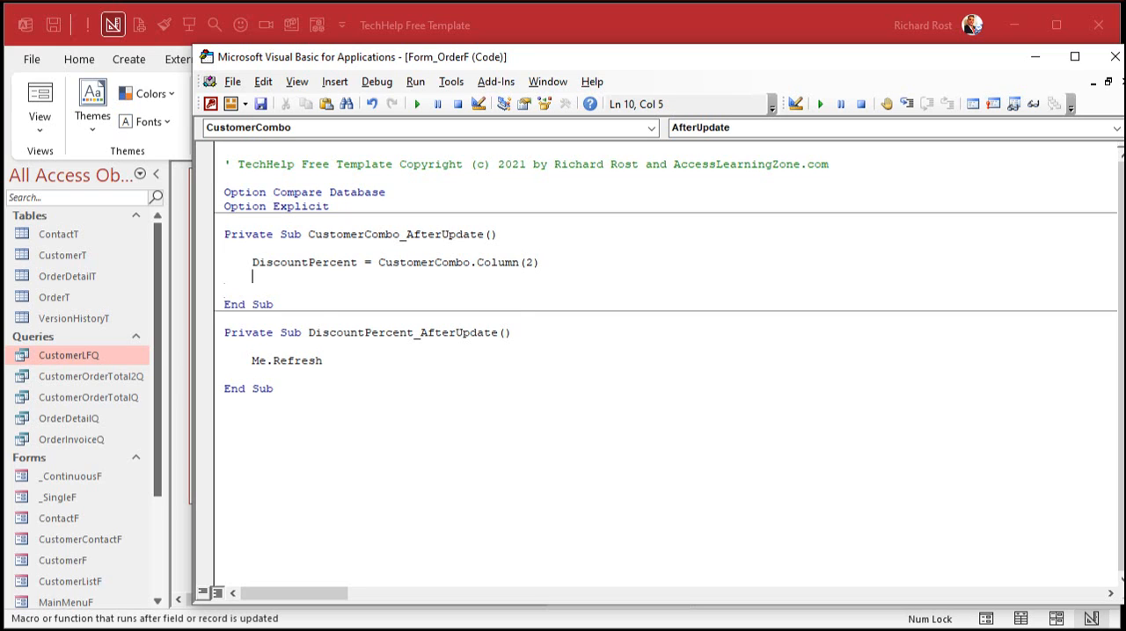
type("me.refresh")
key("Down")
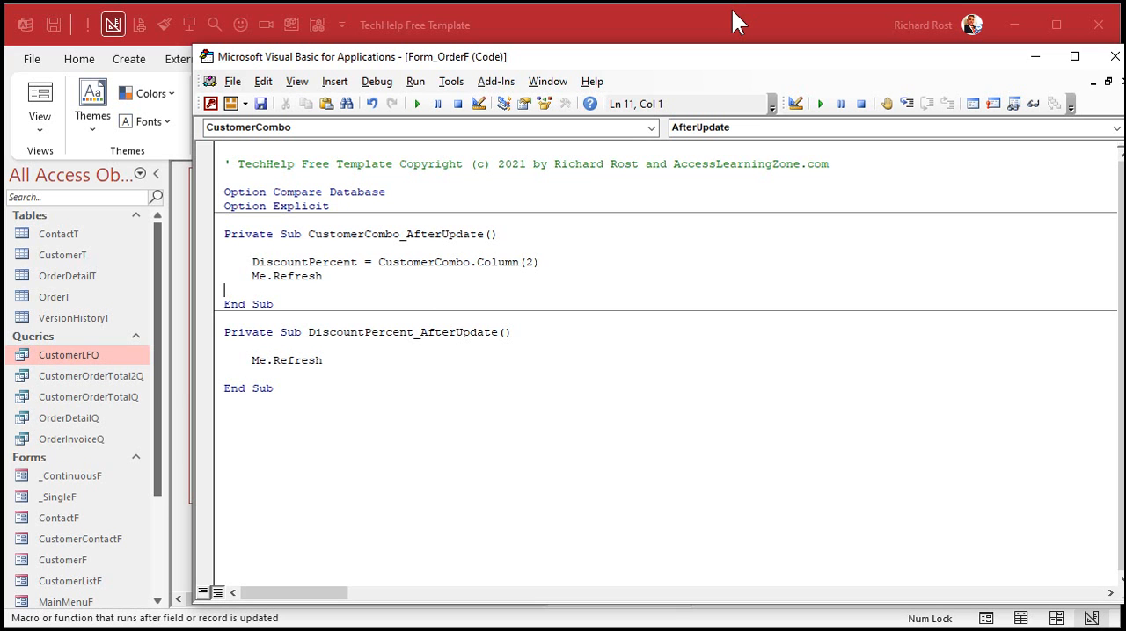
Leave the code and design views, reopen the orders from the customer form, and choose the second listed customer in the Customer combo box.
left_click(1115, 56)
left_click(1106, 172)
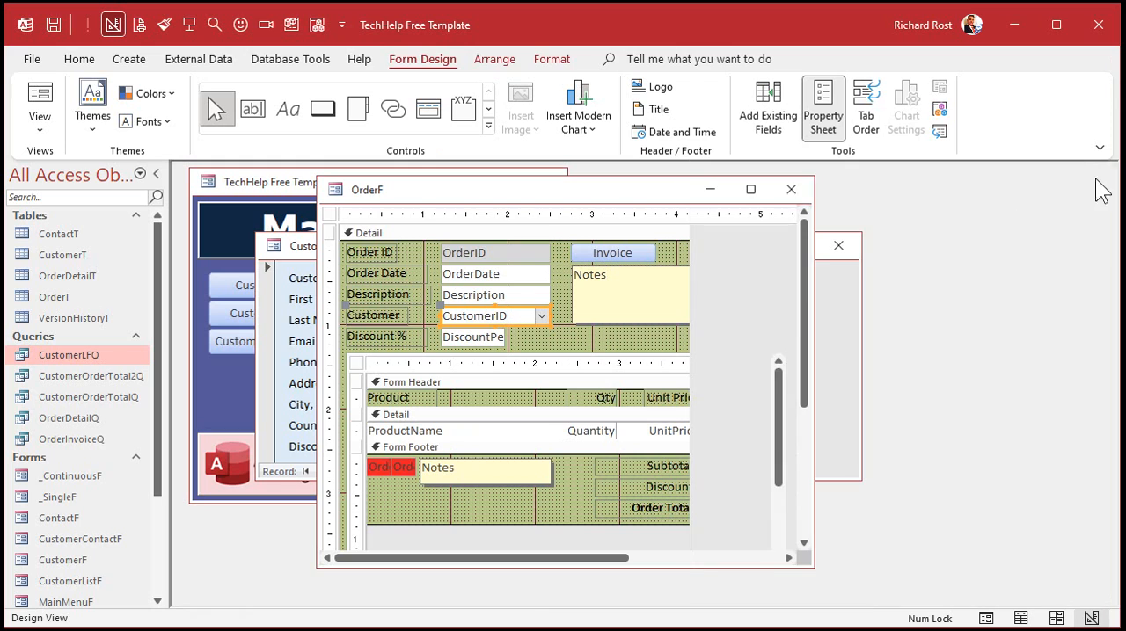
left_click(794, 190)
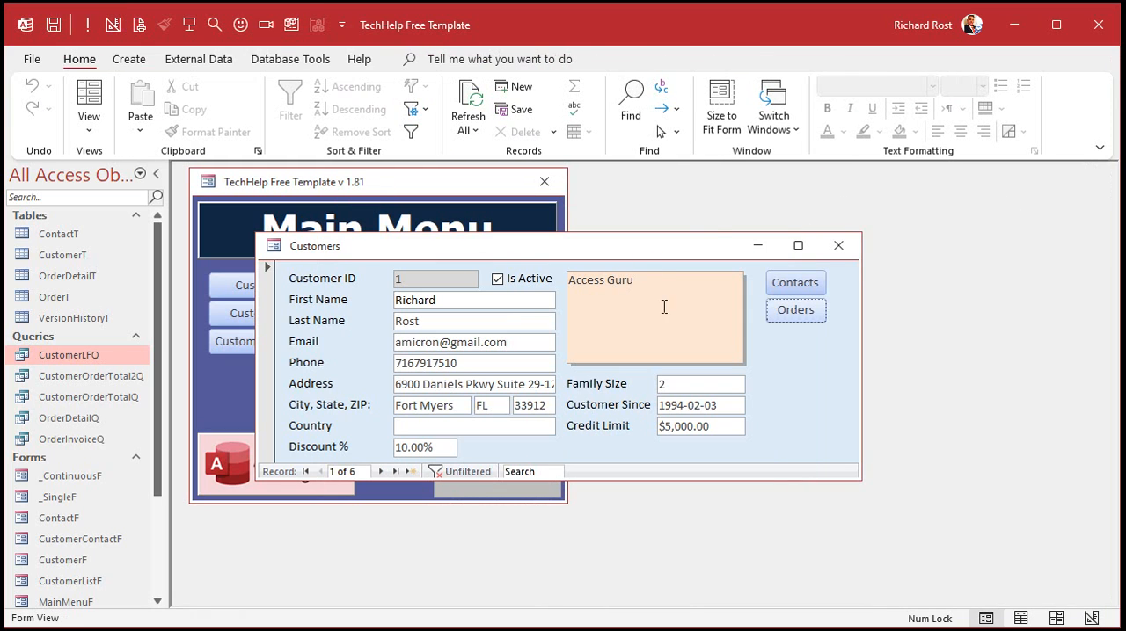
left_click(804, 317)
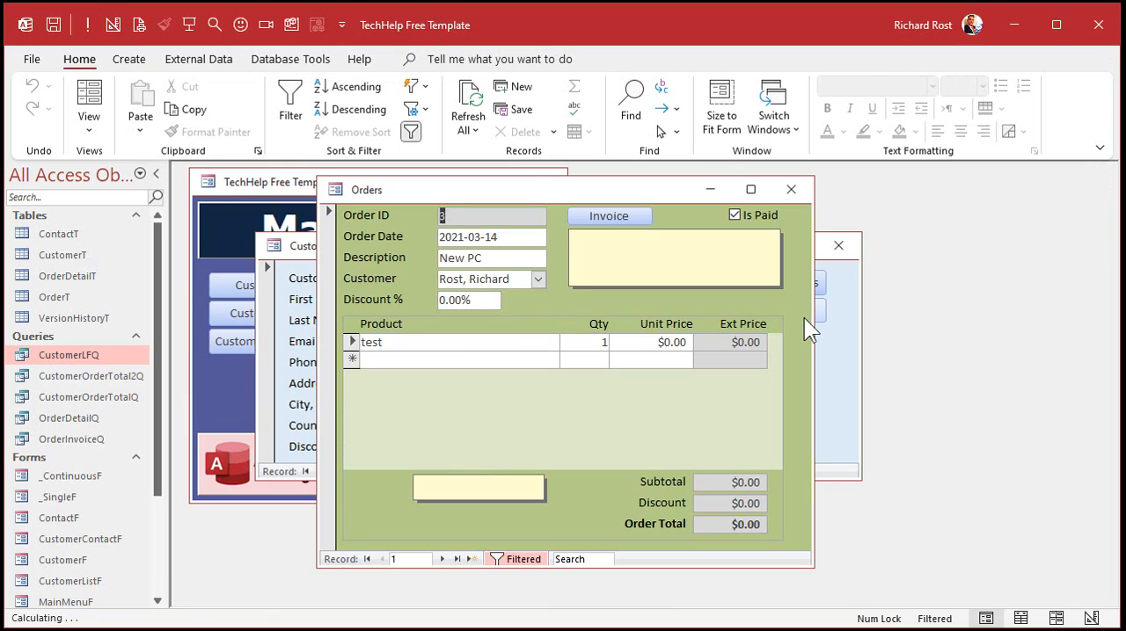
left_click(537, 279)
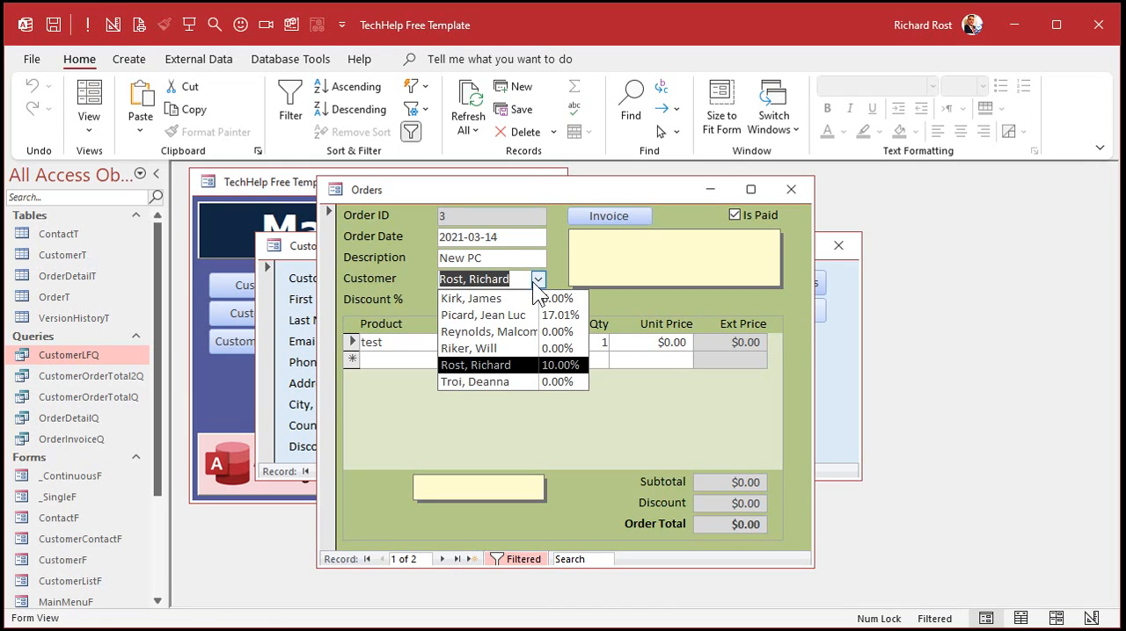
left_click(496, 315)
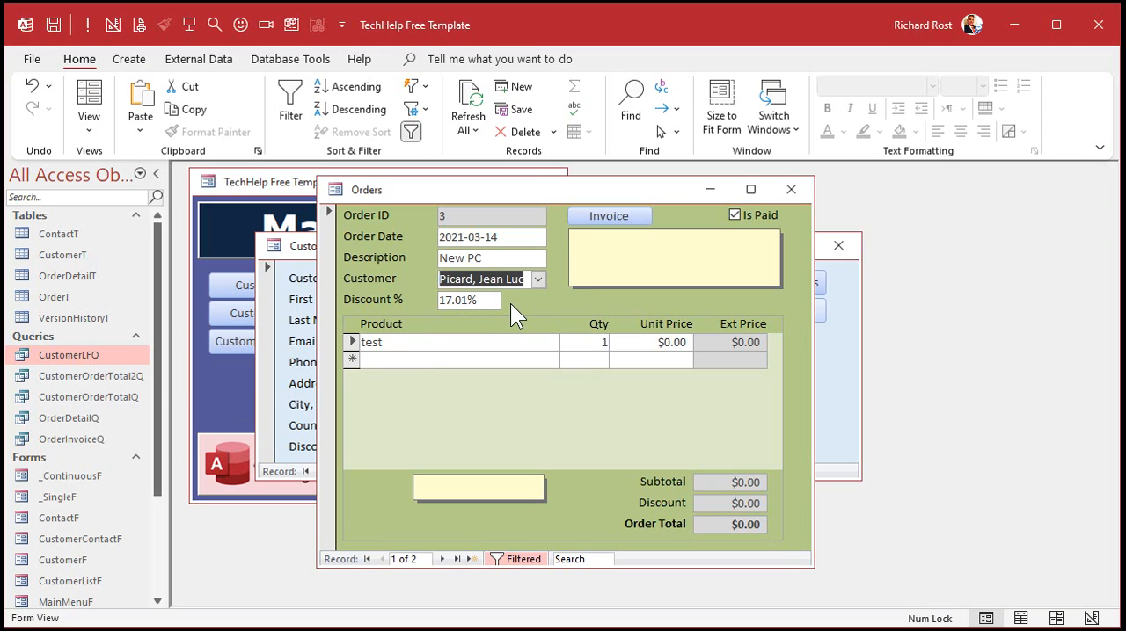
Set the unit price of the test product line to 123 and commit the line.
left_click(637, 343)
type("123")
key("Tab")
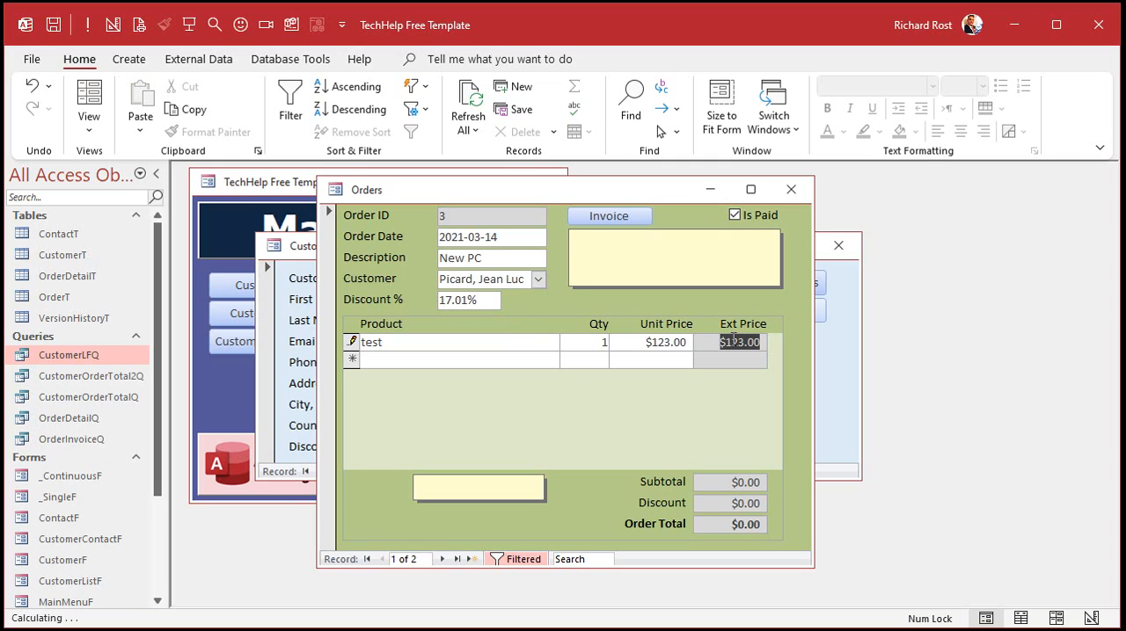
key("Tab")
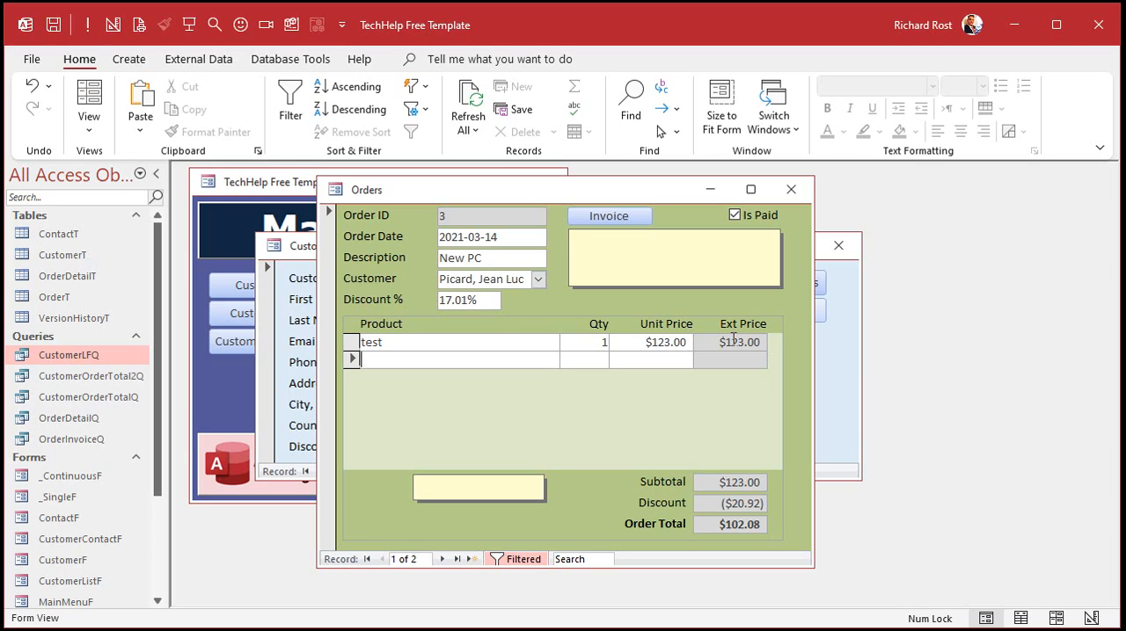
Change the order's customer to the first one listed in the Customer combo box, and close the order form.
left_click(538, 279)
left_click(508, 297)
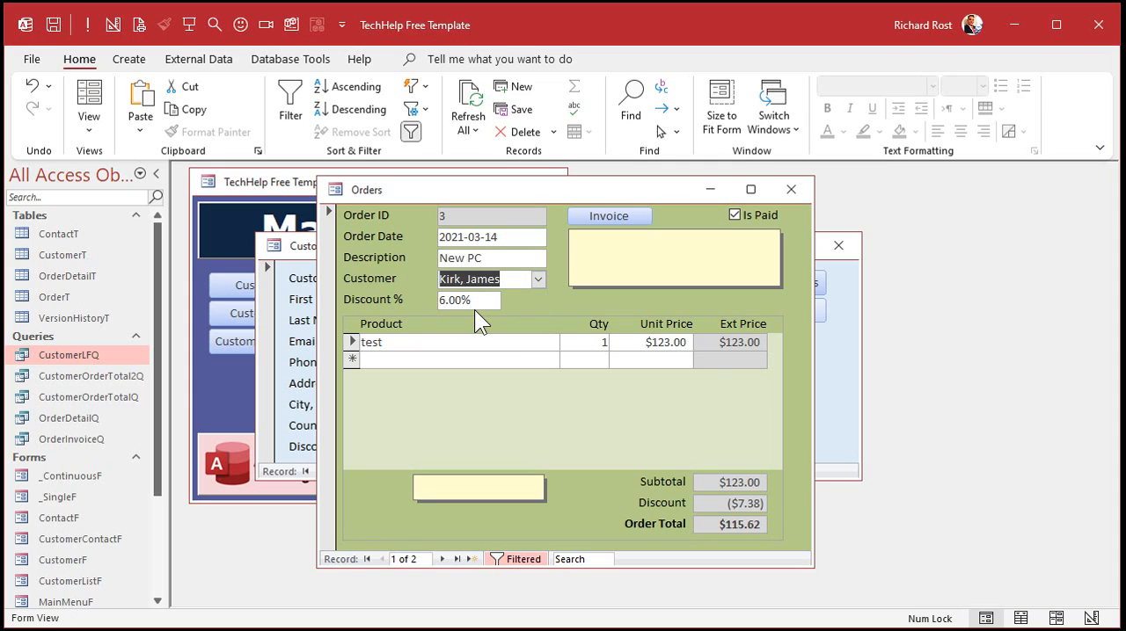
left_click(541, 279)
left_click(541, 279)
left_click_drag(542, 189, 836, 187)
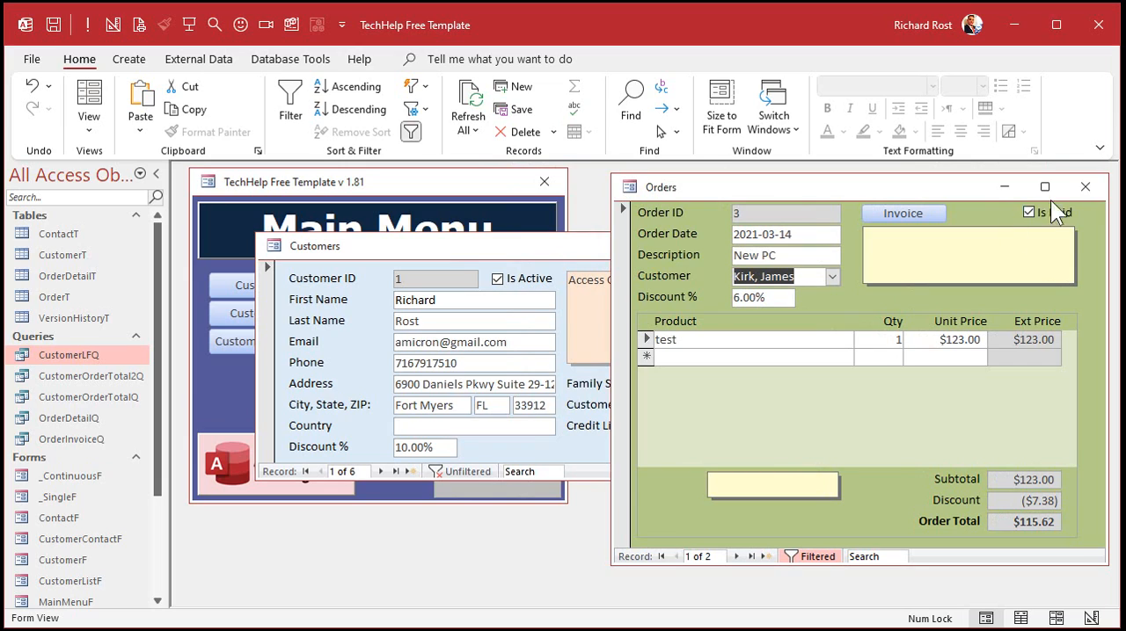
left_click(1085, 187)
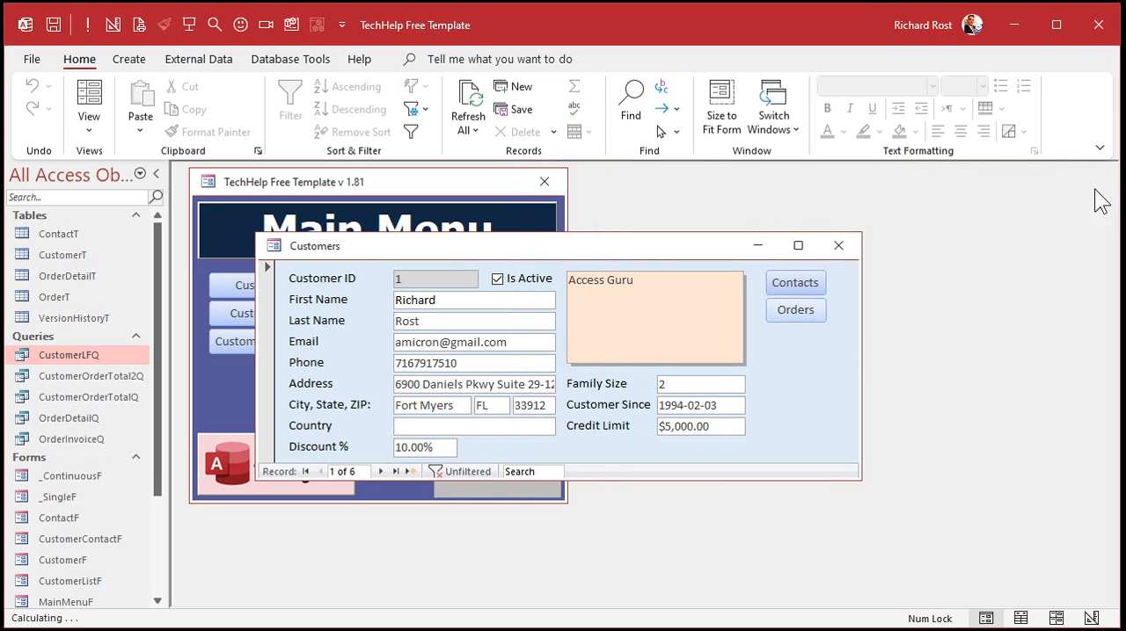
Set the discount percent of the second customer record to 5 and save the record.
left_click(382, 472)
left_click_drag(434, 445, 367, 456)
type("5")
key("Tab")
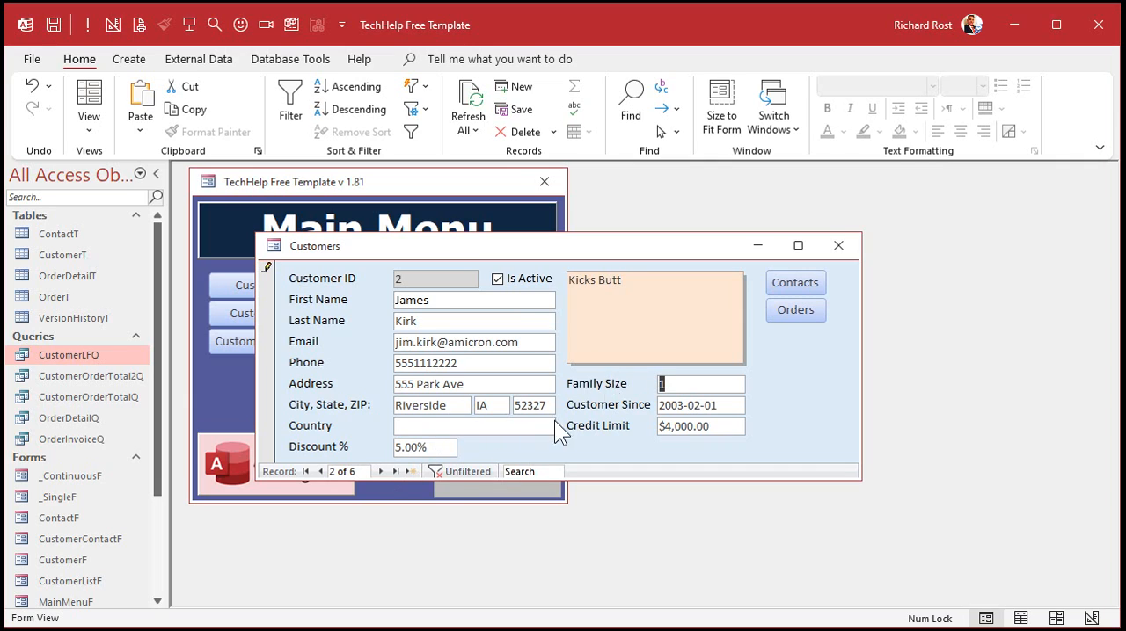
left_click(380, 472)
left_click(320, 471)
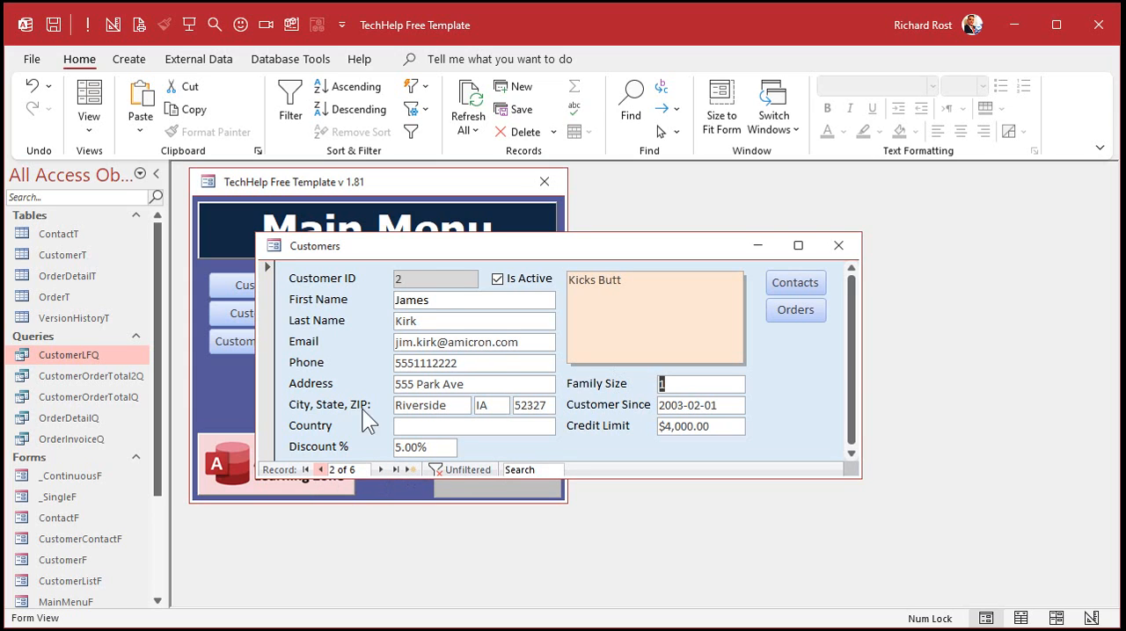
Open the second customer's orders beside the customer form and compare the discount percent stored in each order.
left_click(798, 308)
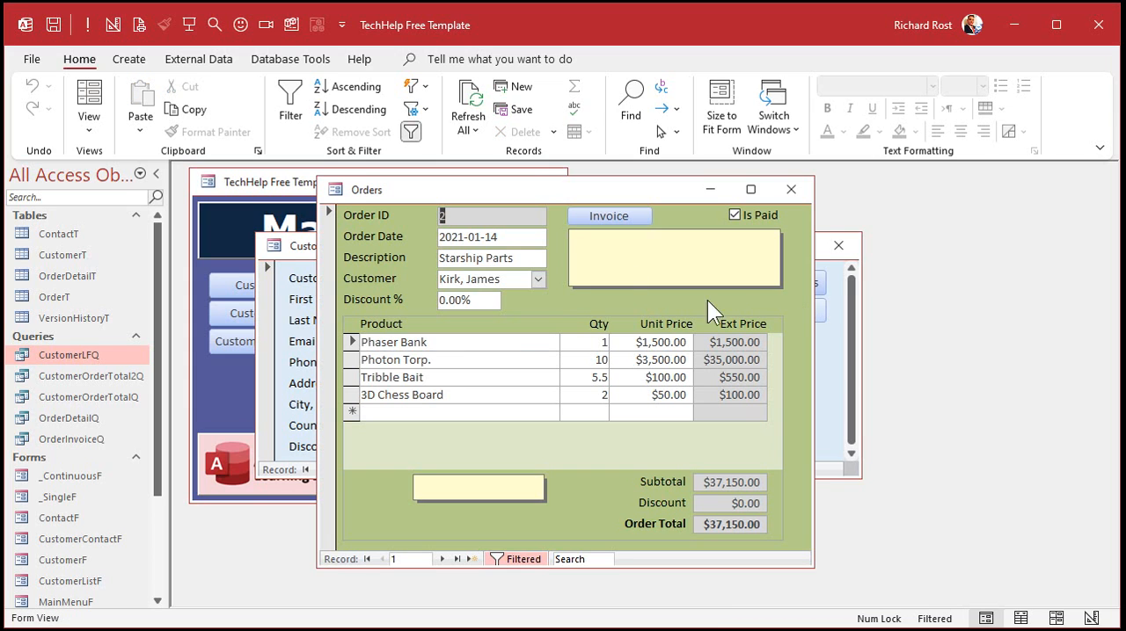
left_click_drag(553, 192, 778, 193)
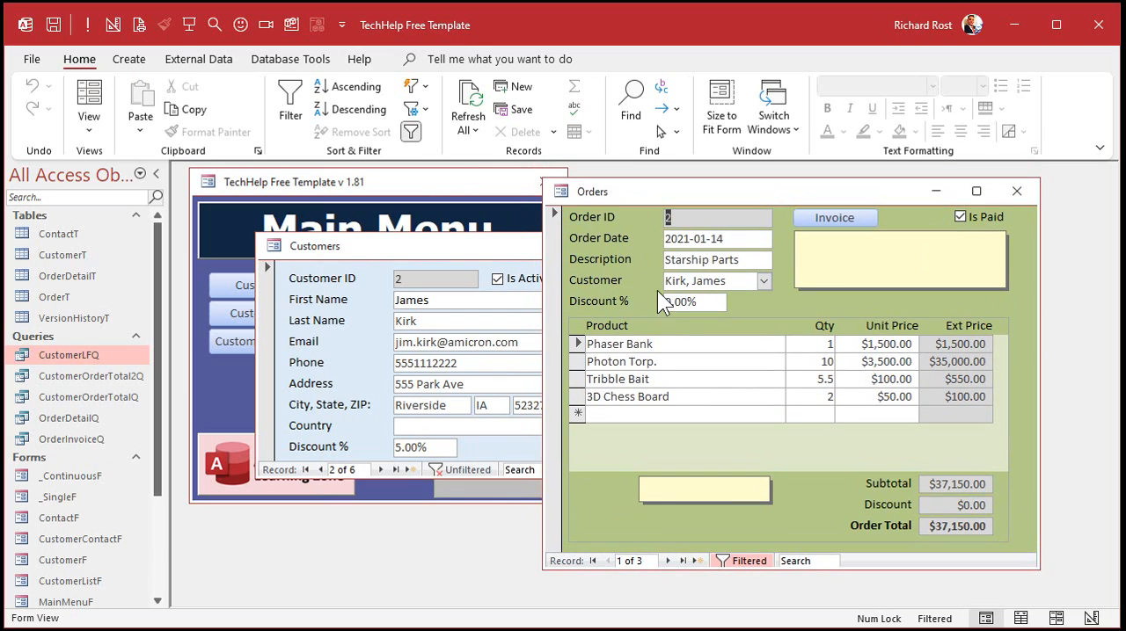
left_click(667, 561)
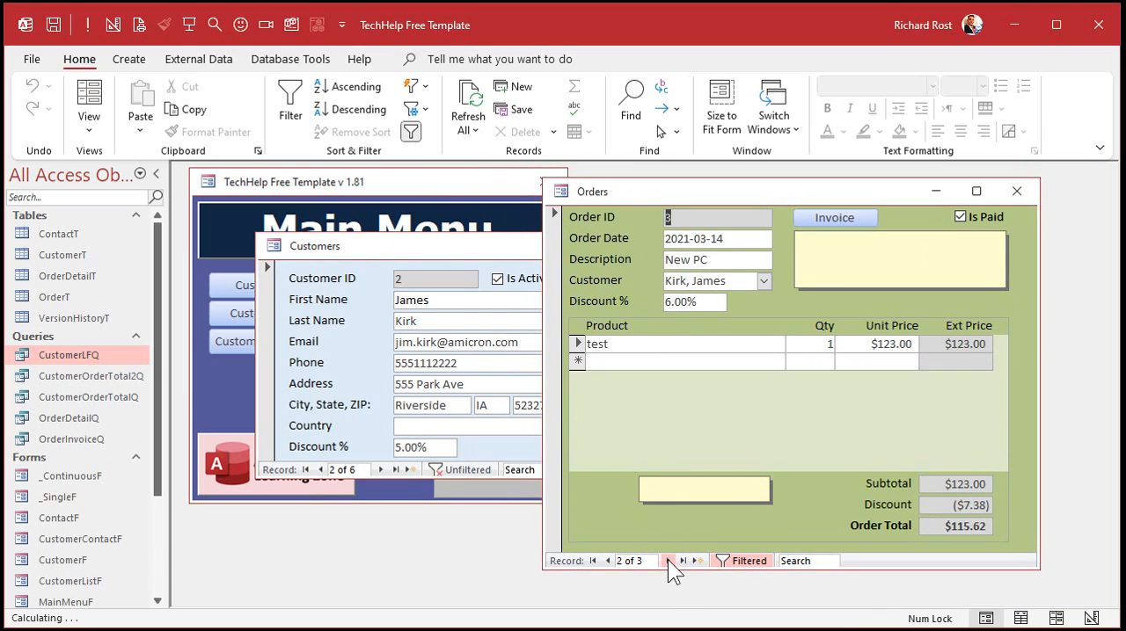
left_click(668, 560)
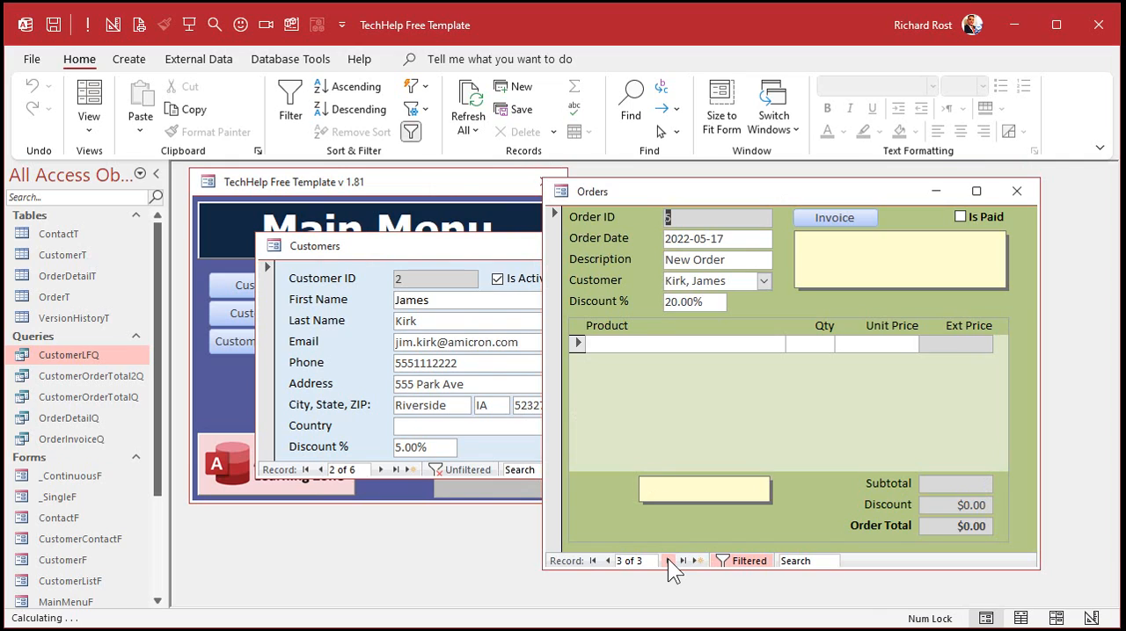
left_click(608, 561)
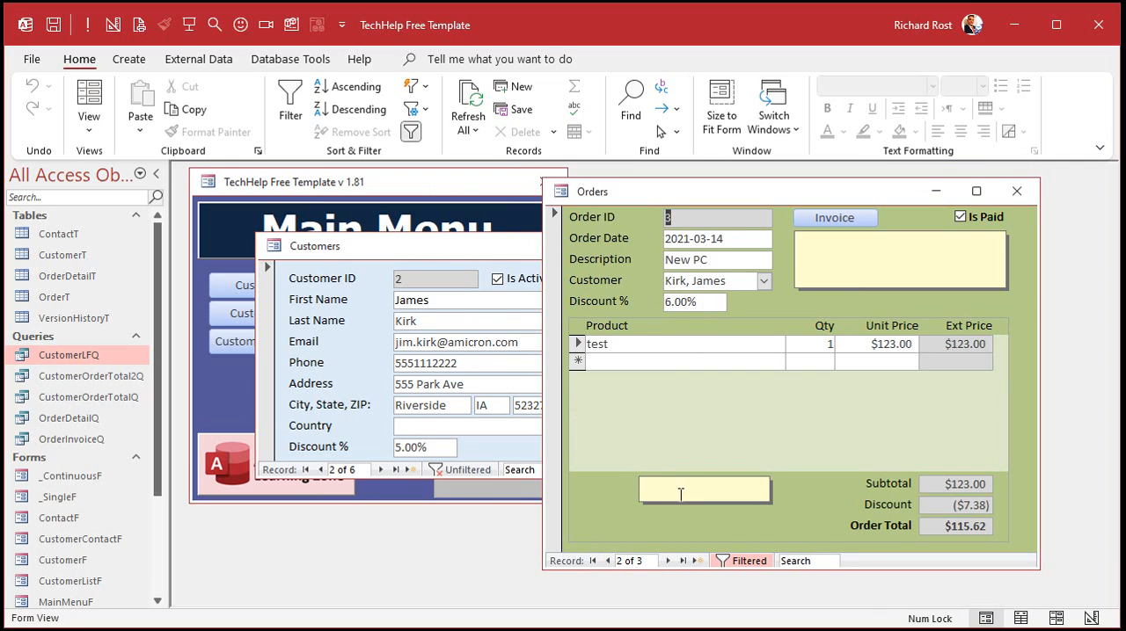
left_click(667, 563)
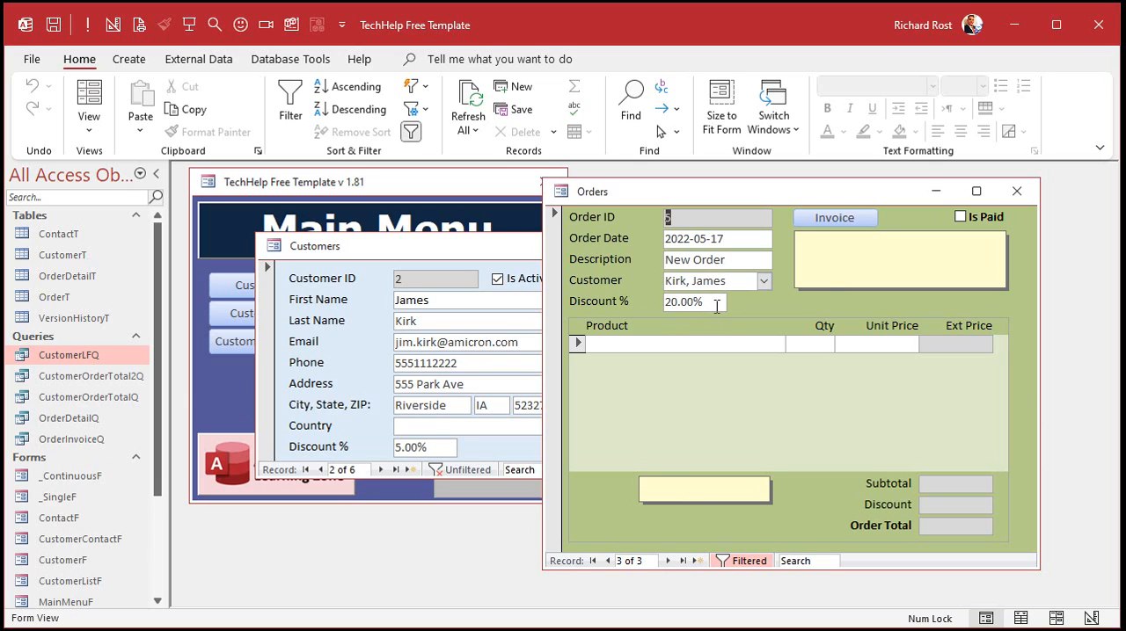
left_click(607, 560)
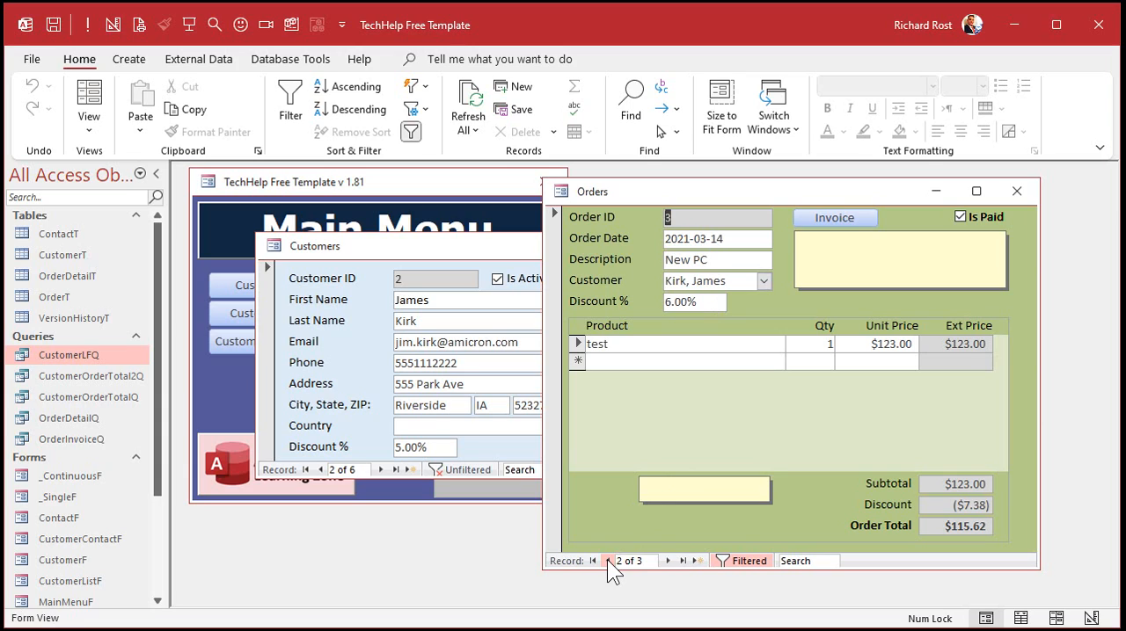
left_click(670, 561)
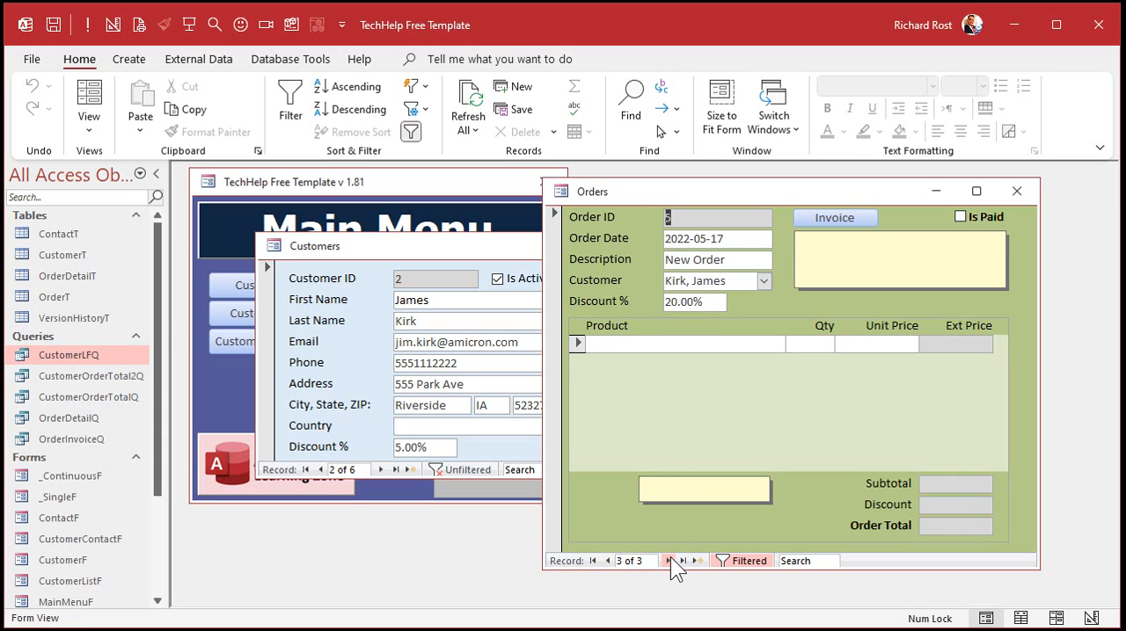
left_click(606, 560)
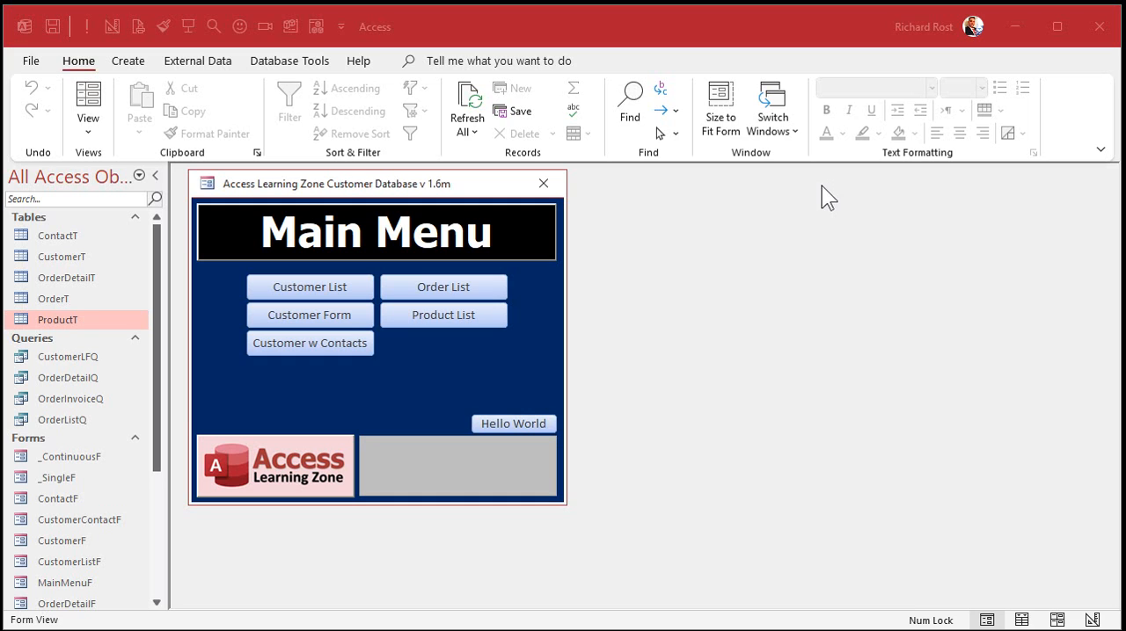
In the Access Learning Zone Customer Database, start a new order from the customer form and assign it to the second listed customer.
left_click(334, 318)
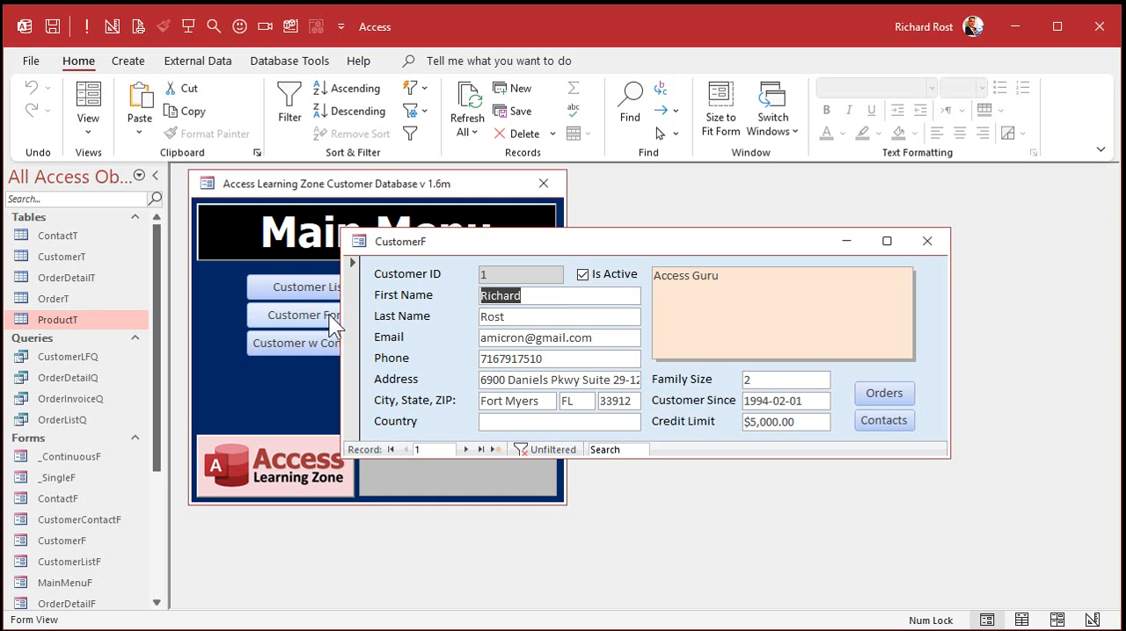
left_click(876, 393)
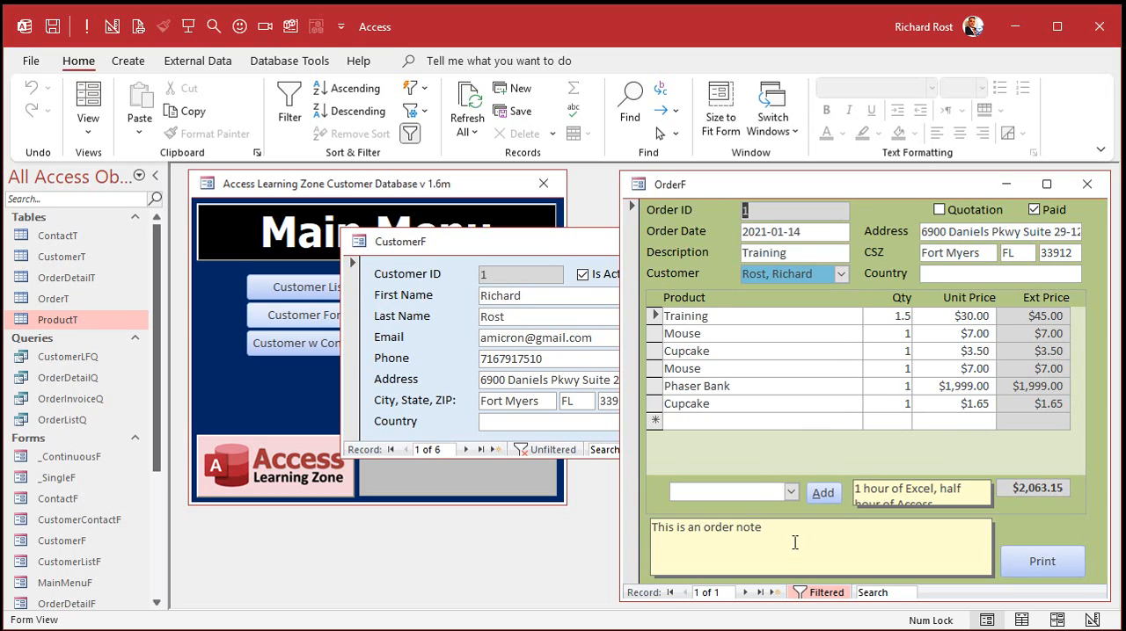
left_click(772, 592)
left_click(827, 275)
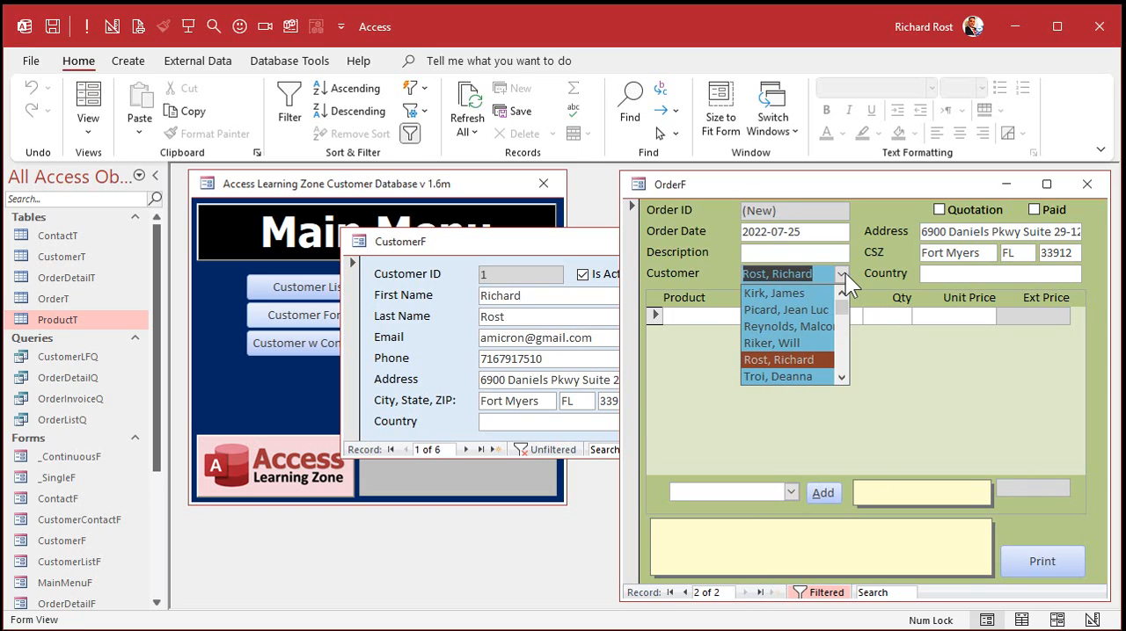
left_click(783, 312)
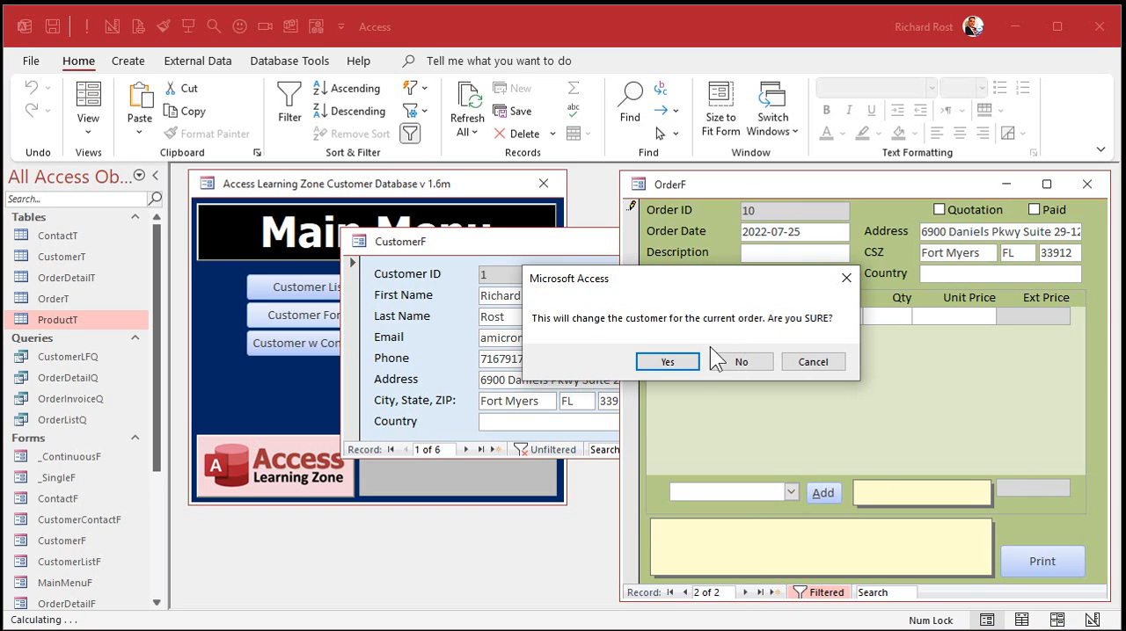
left_click(668, 362)
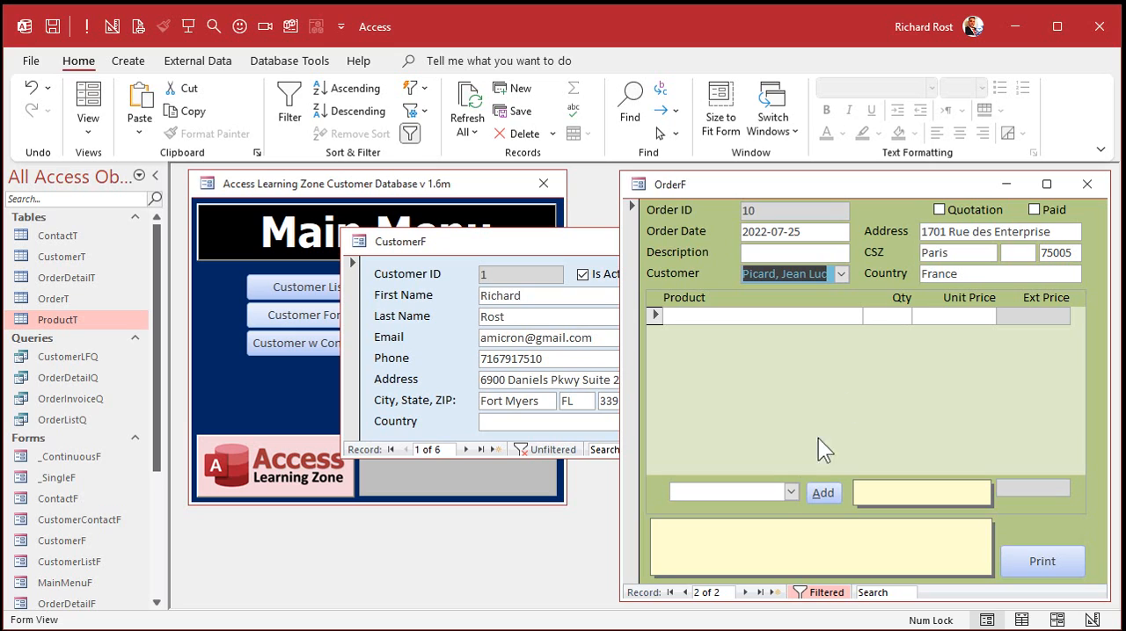
Check the products offered in the order's product combo box, open the Product List to review cost, markup and sale price, and close it.
left_click(790, 493)
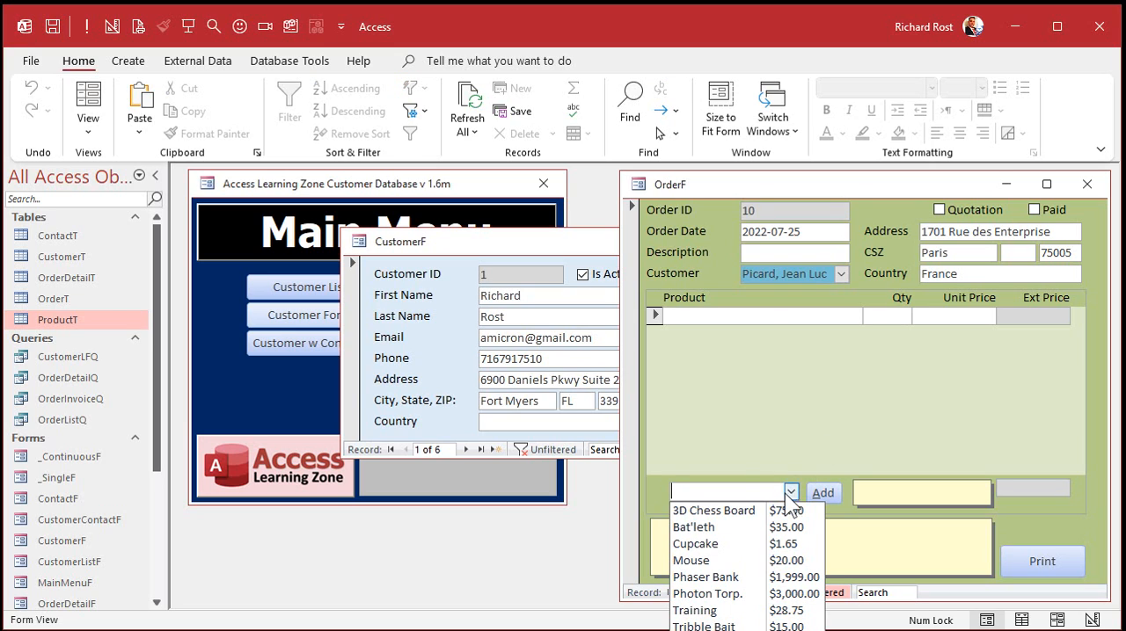
left_click(255, 392)
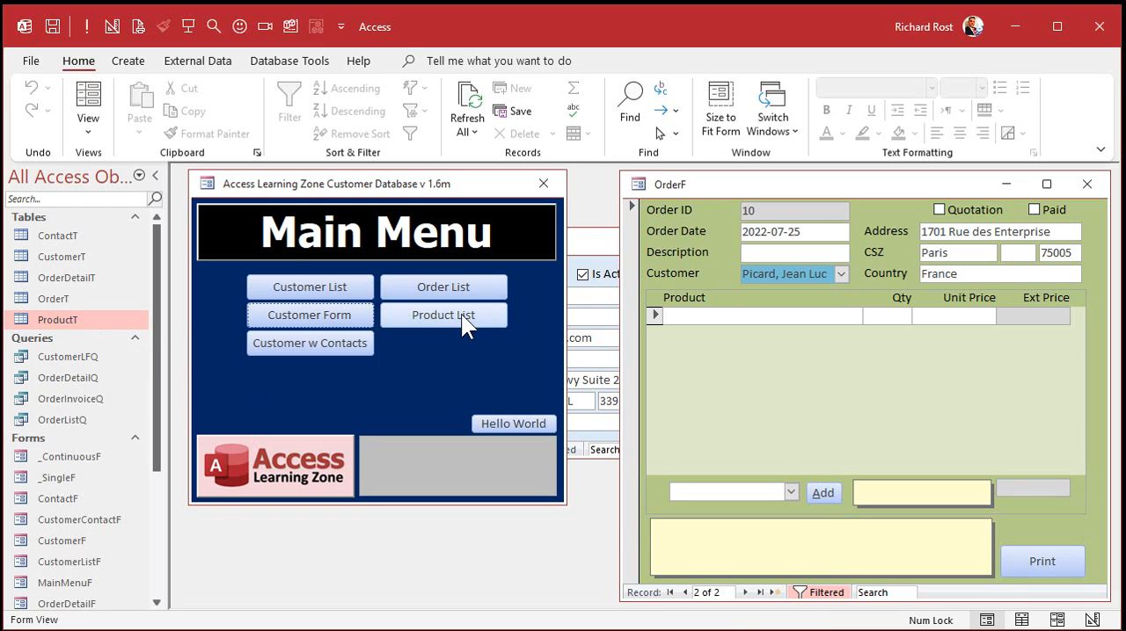
left_click(443, 317)
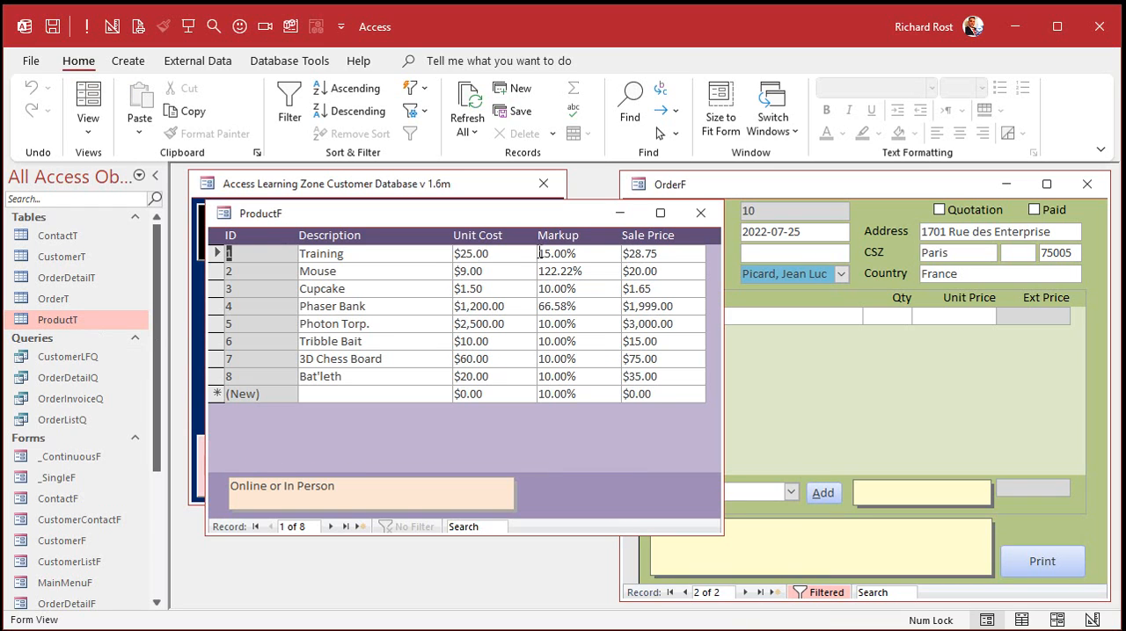
left_click(700, 214)
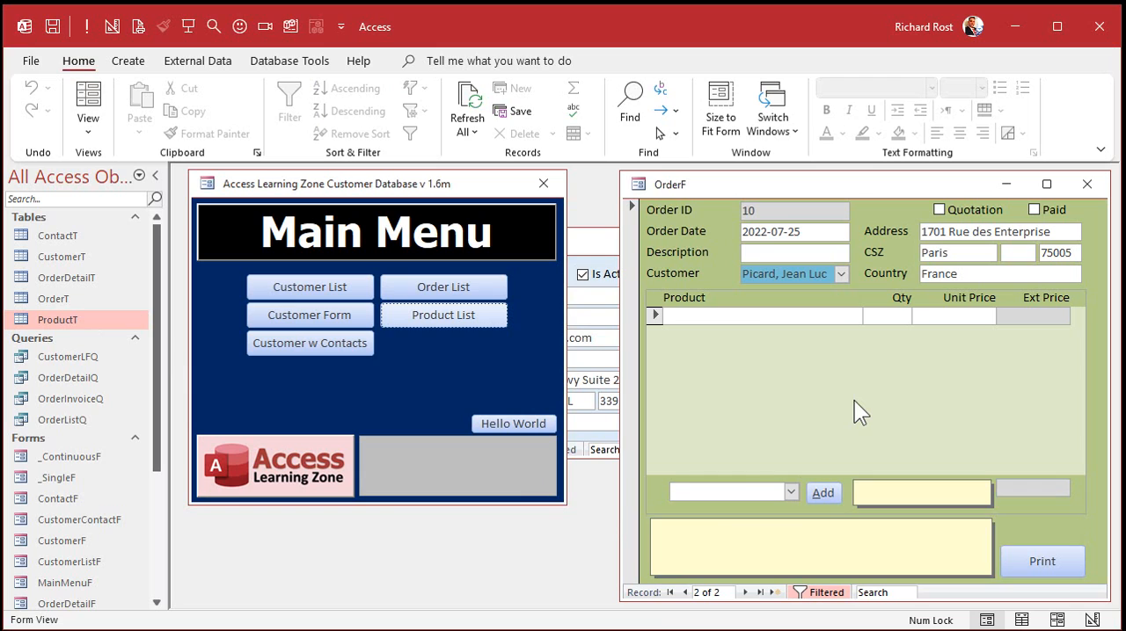
Add the products Bat'leth and Training as line items to the new order.
left_click(790, 491)
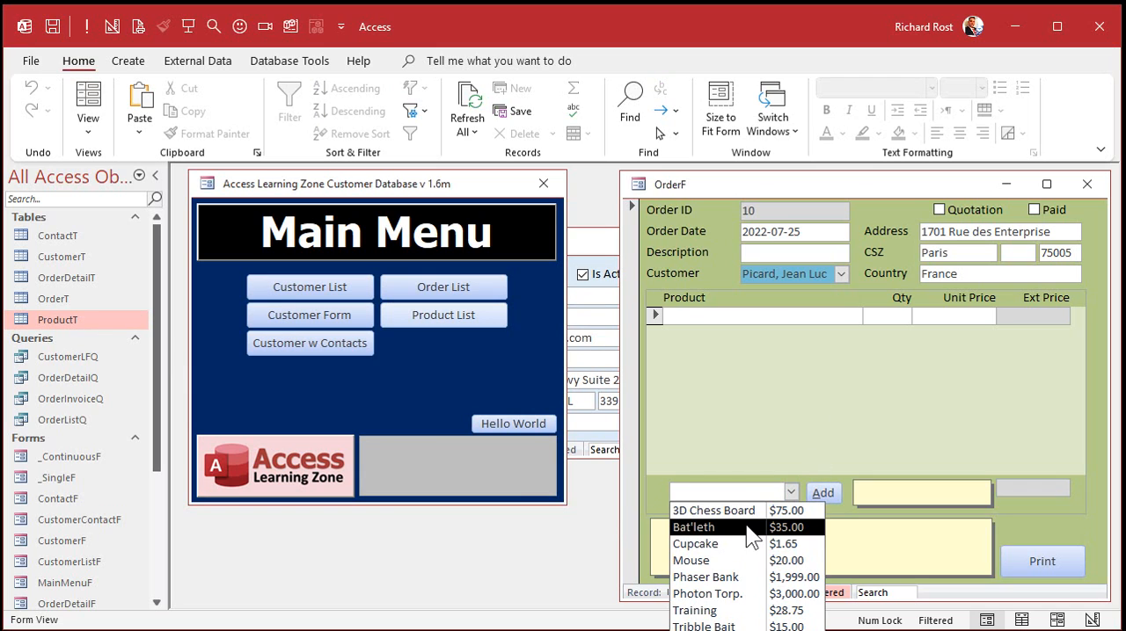
left_click(745, 526)
left_click(815, 492)
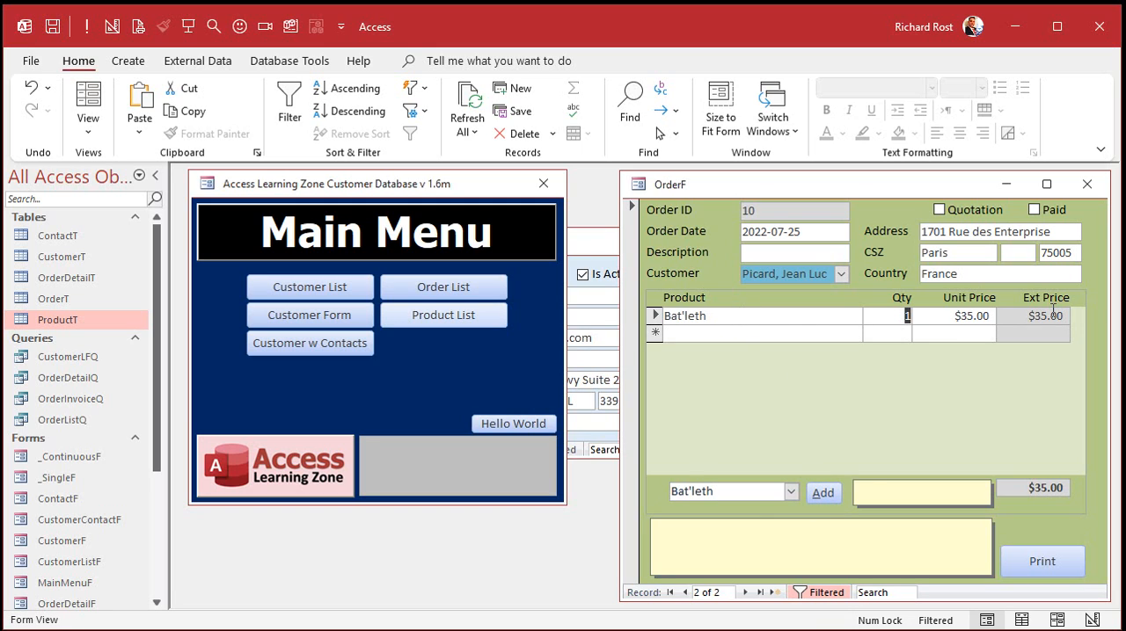
left_click(792, 490)
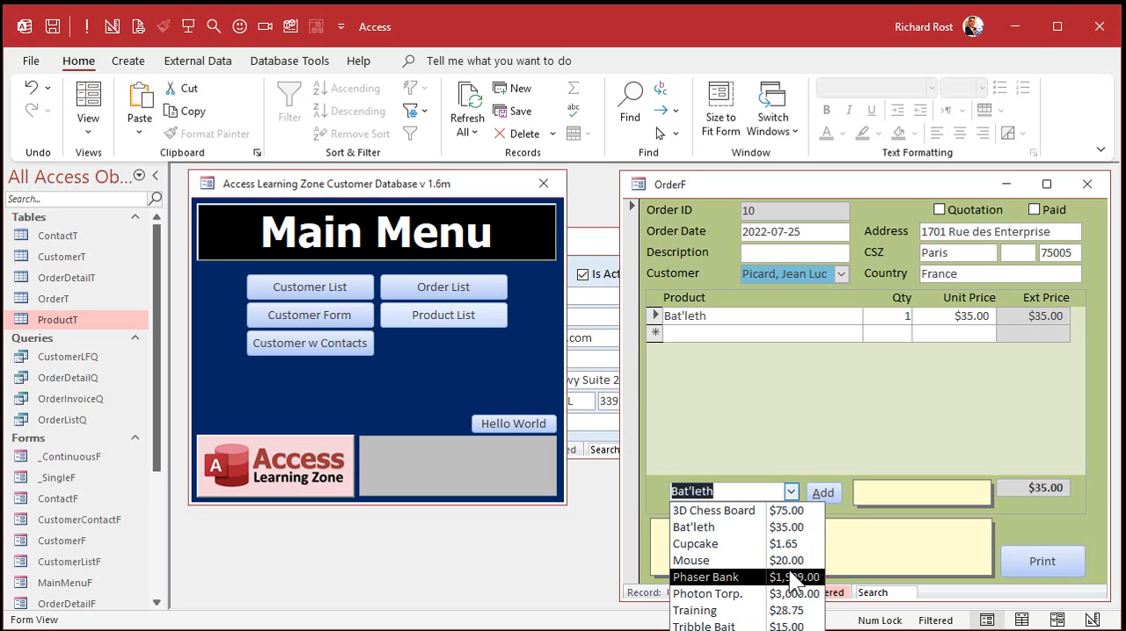
left_click(779, 610)
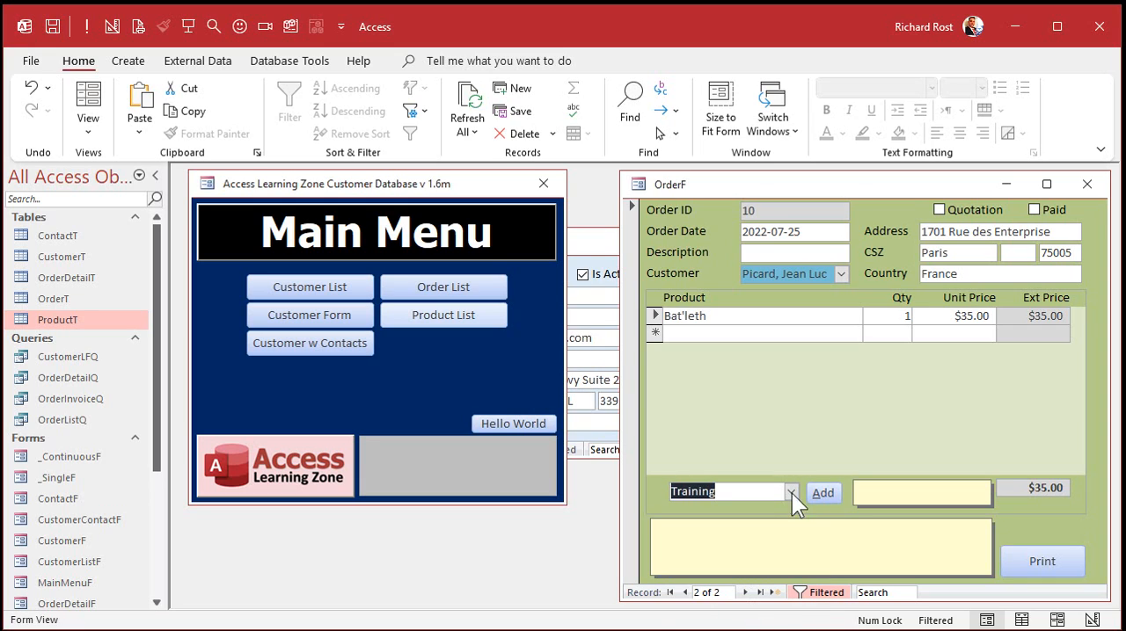
left_click(829, 493)
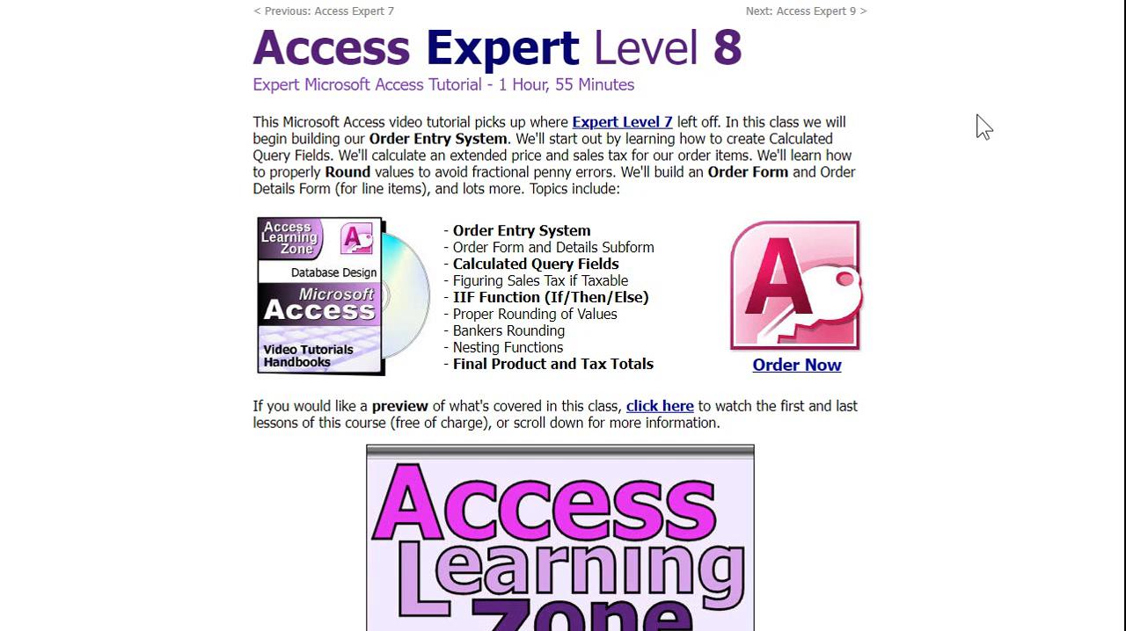
On the Access Expert Level 8 course web page, read the topic descriptions down to the Order Form section.
scroll(979, 290, "down", 10)
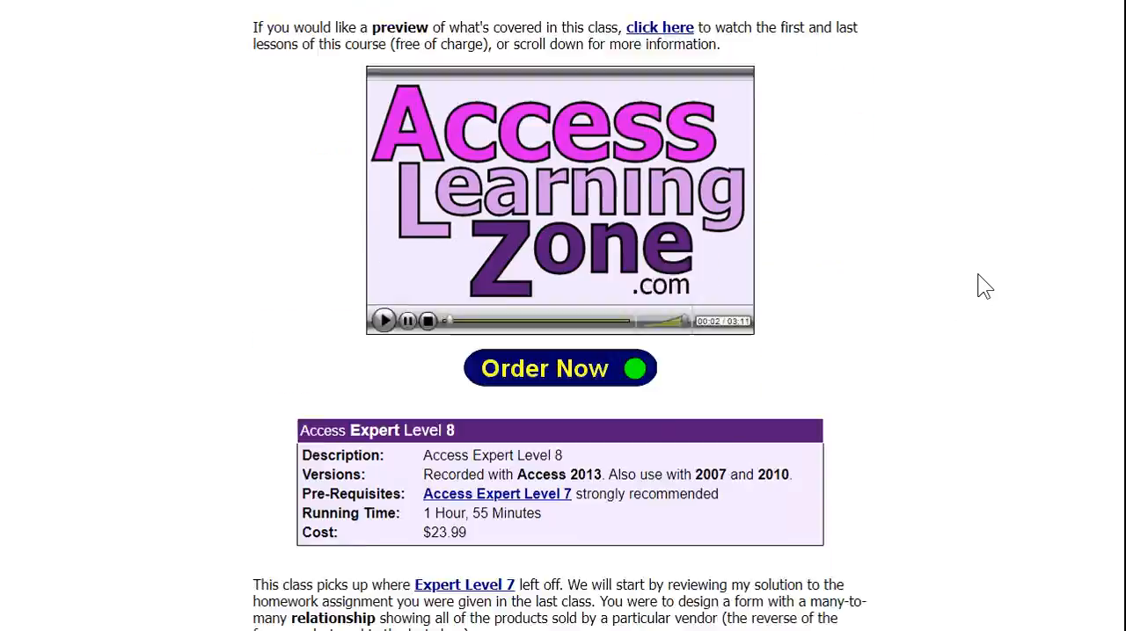
scroll(938, 359, "down", 12)
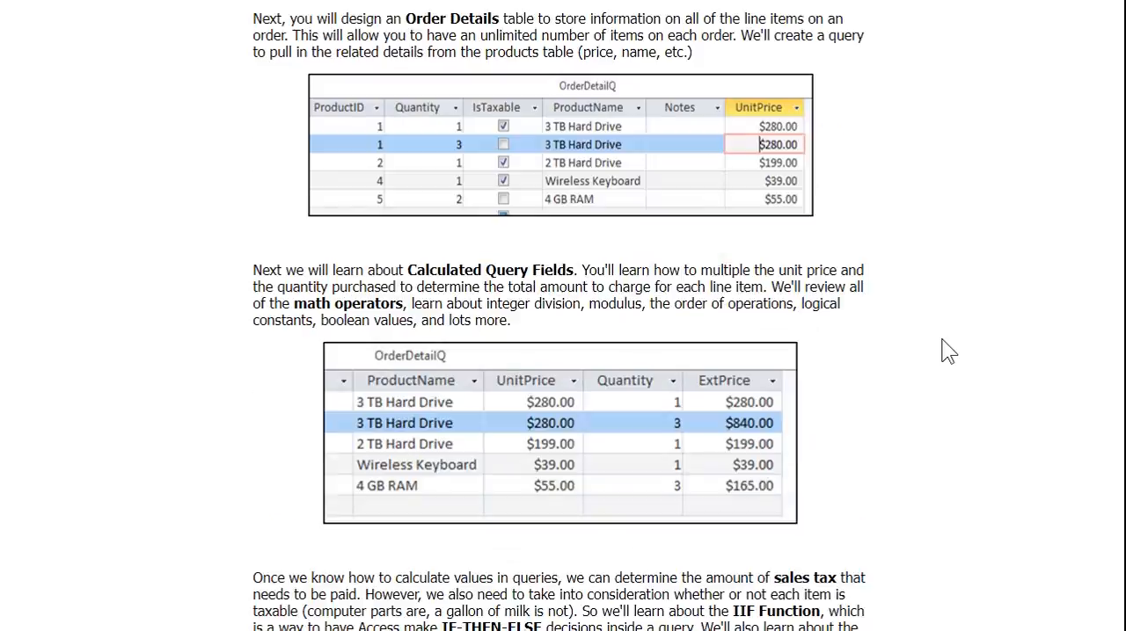
scroll(983, 345, "down", 4)
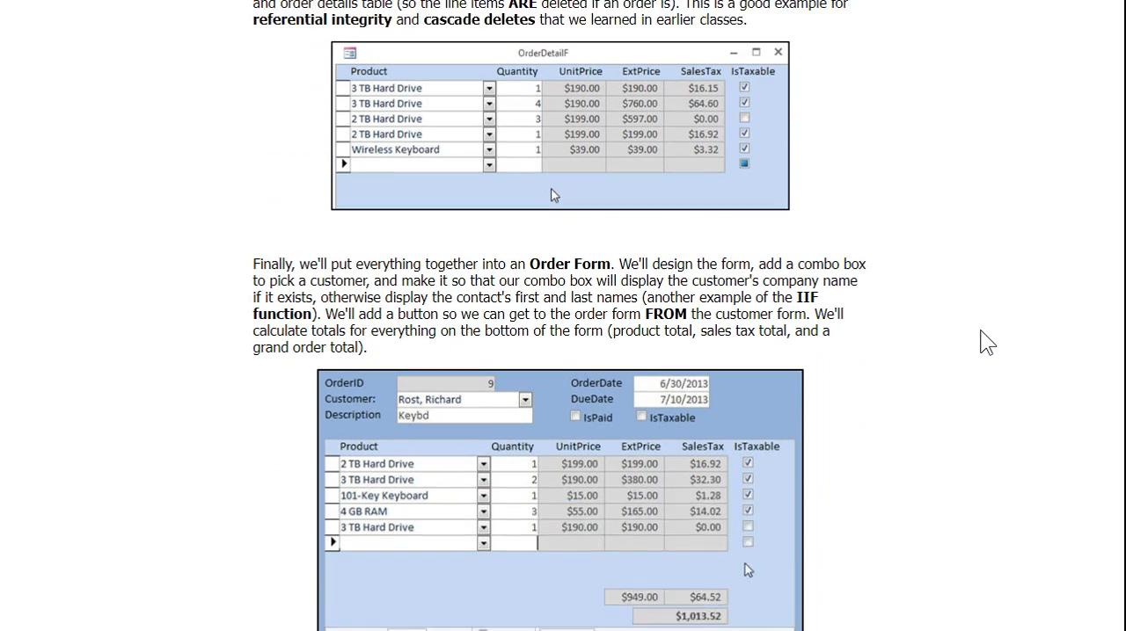